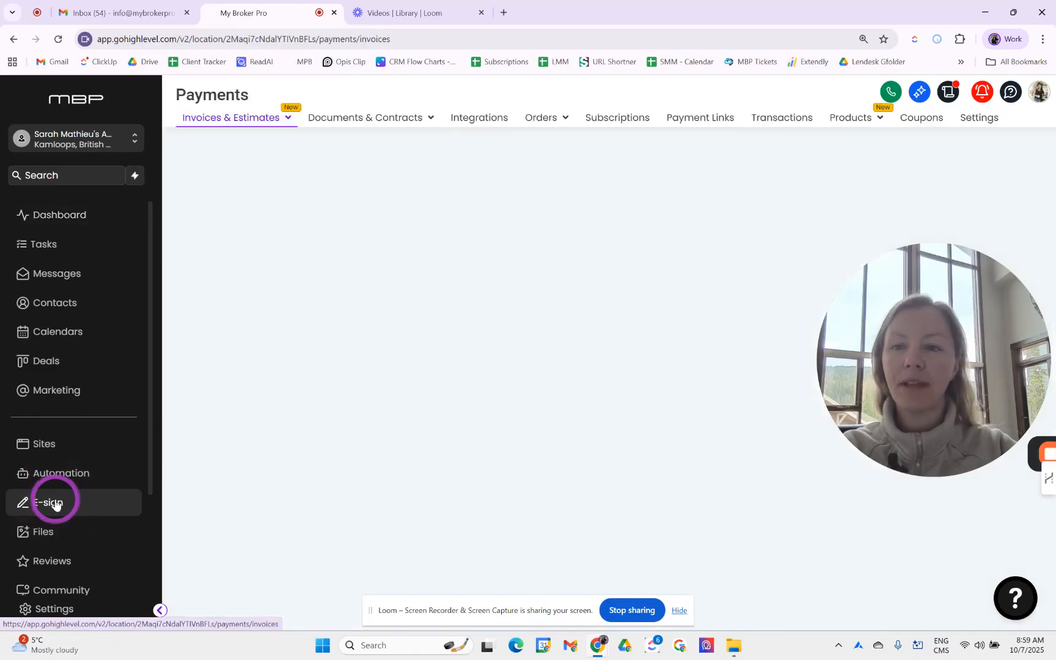
Create a new document from scratch in Documents & Contracts and title it "Pre-Approval Letter - Template".
{"action": "mouse_move", "coordinate": [428, 133]}
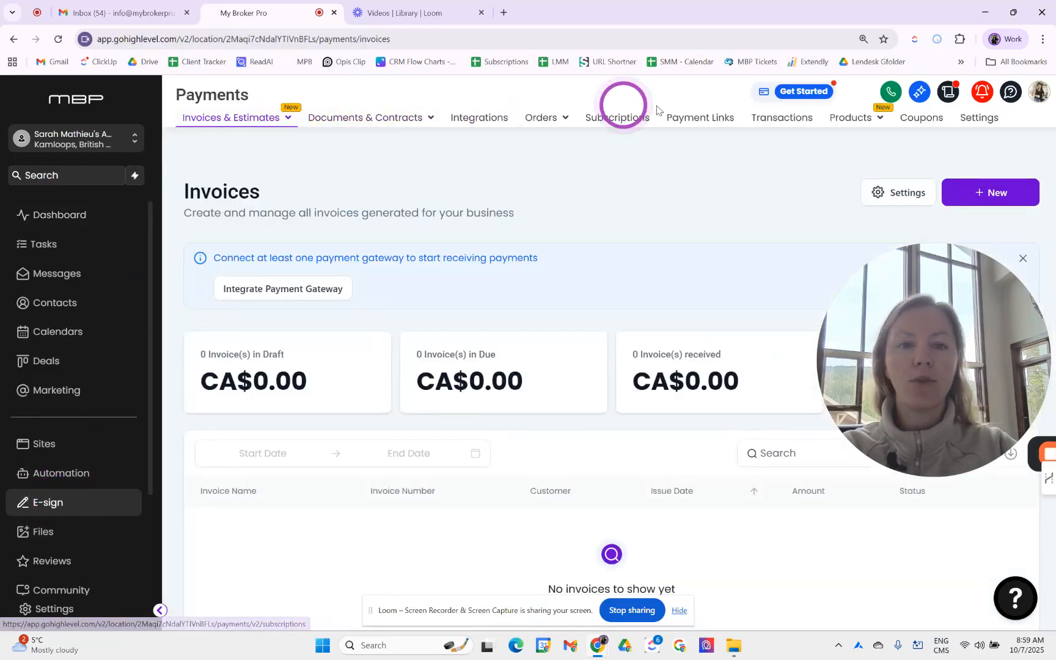
{"action": "left_click", "coordinate": [369, 121]}
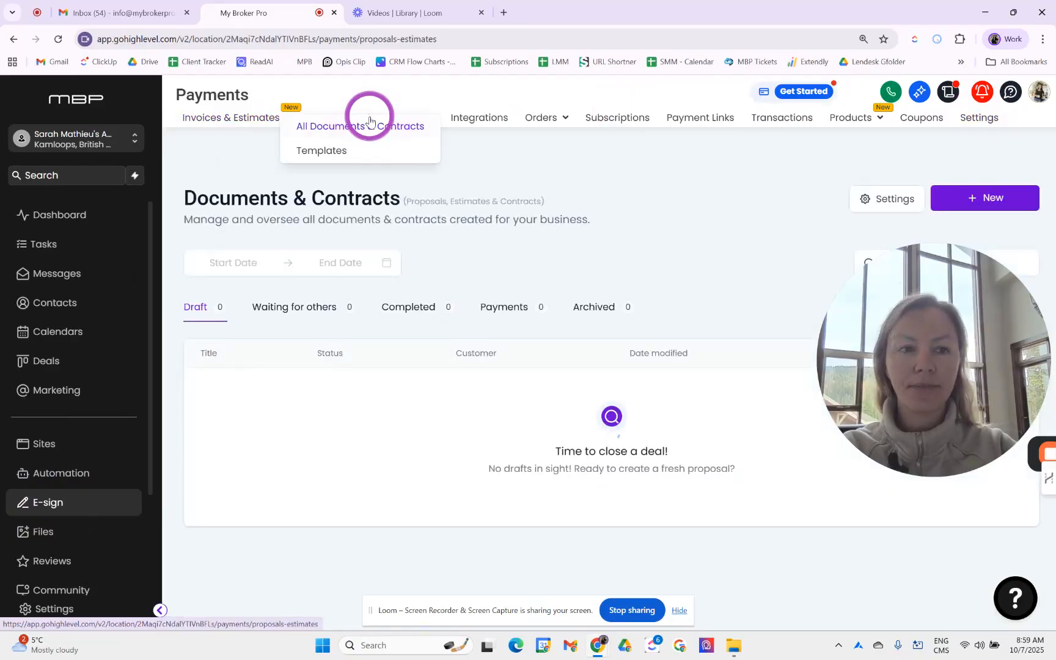
{"action": "left_click_drag", "start_coordinate": [926, 408], "coordinate": [148, 486]}
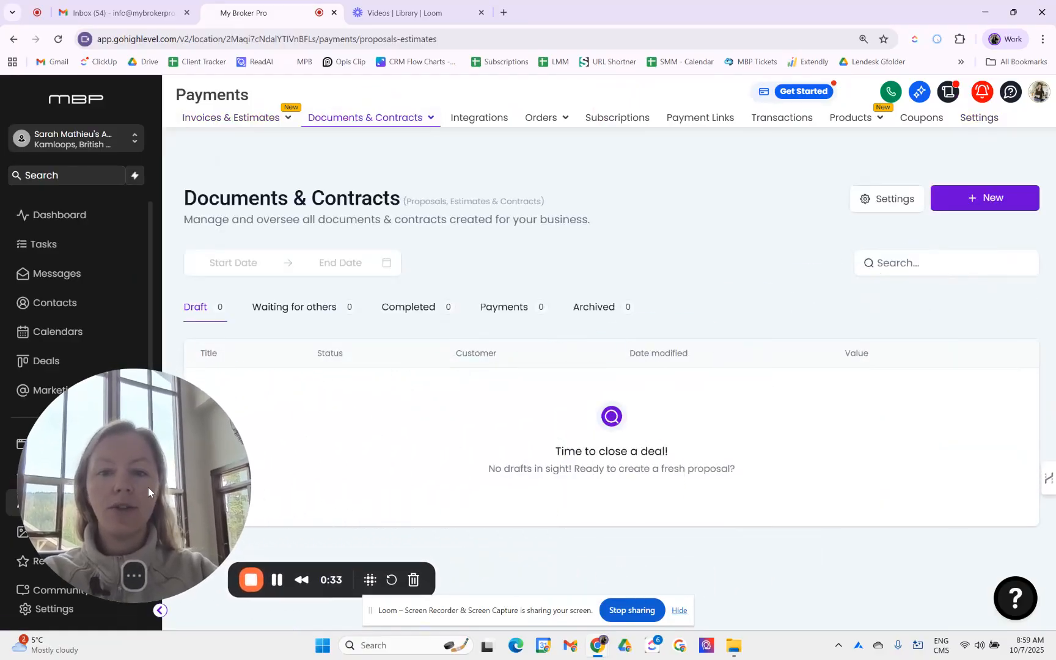
{"action": "left_click", "coordinate": [976, 197]}
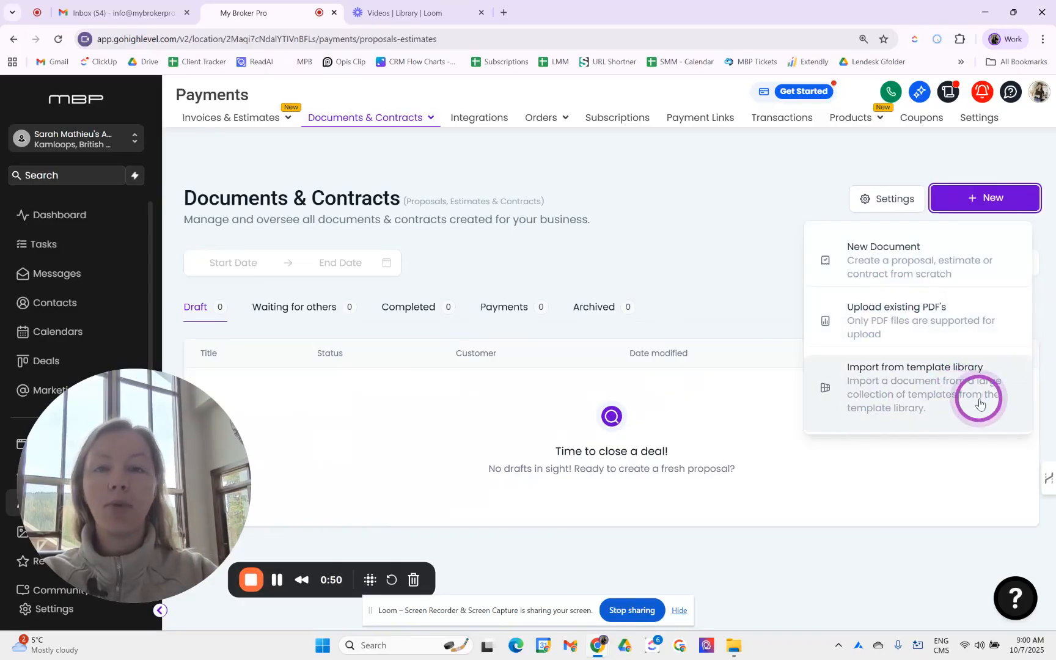
{"action": "left_click", "coordinate": [898, 246]}
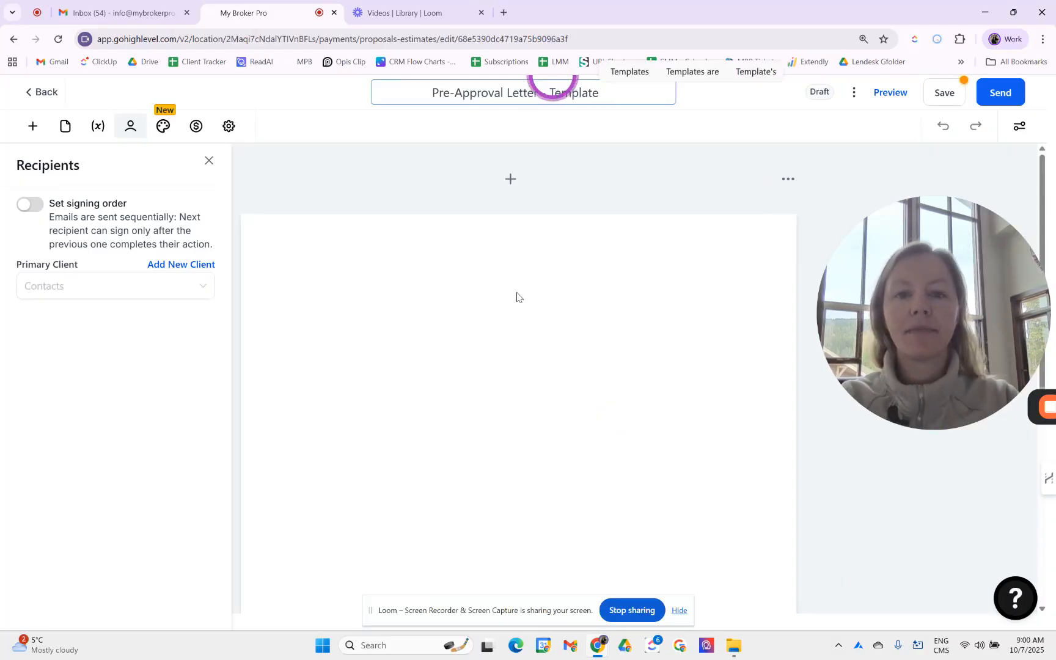
{"action": "left_click", "coordinate": [491, 147]}
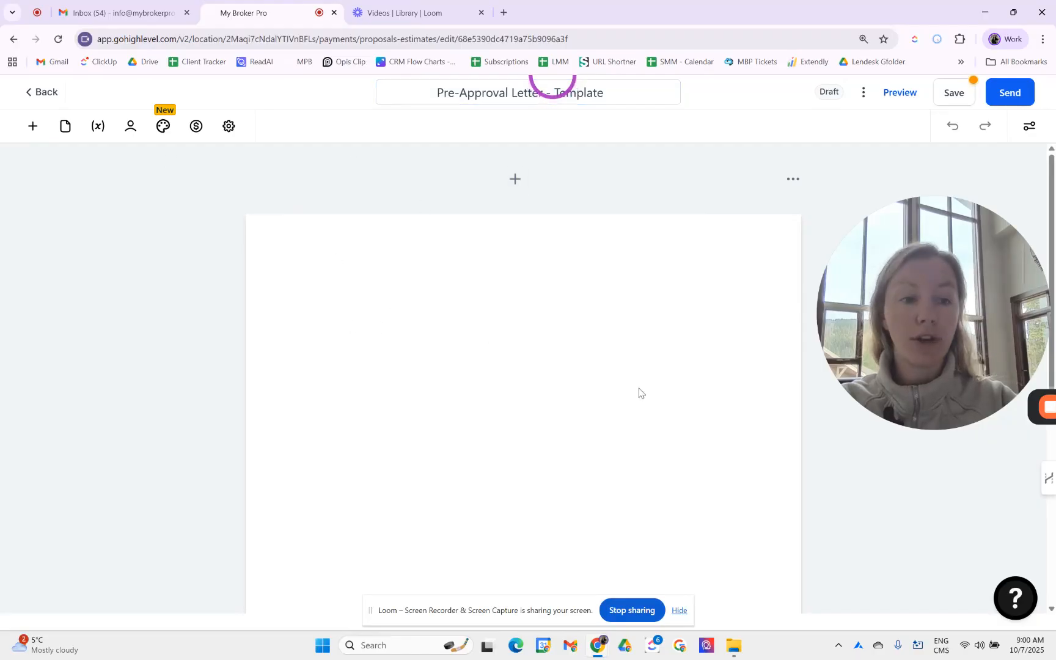
Add a text block with a heading to the blank page and place a video block directly beneath it.
{"action": "left_click", "coordinate": [33, 126]}
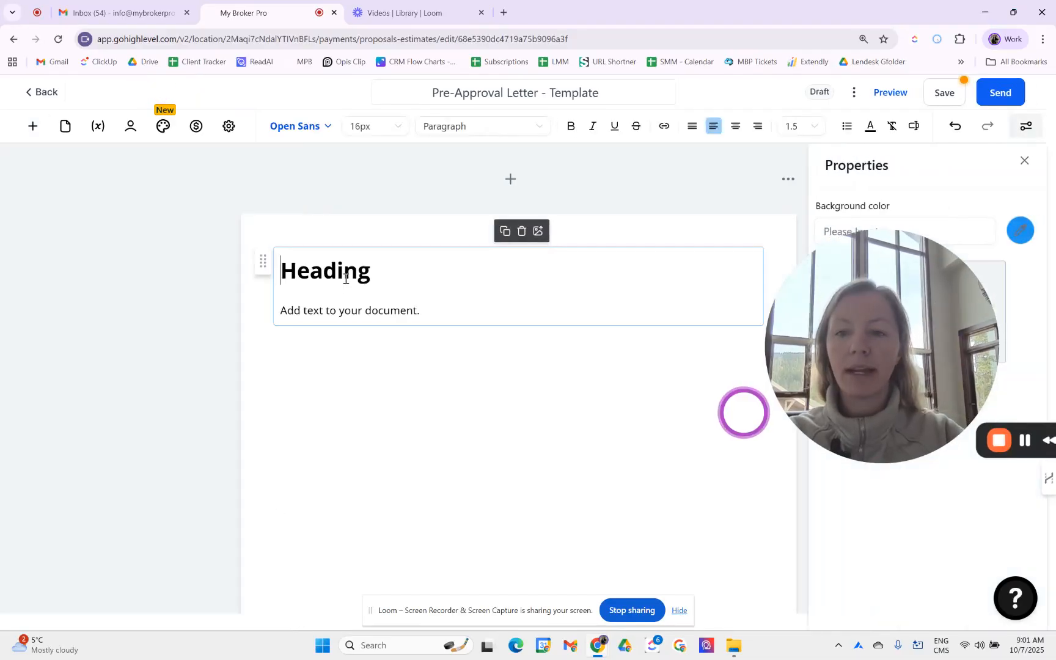
{"action": "left_click_drag", "start_coordinate": [389, 276], "coordinate": [234, 267]}
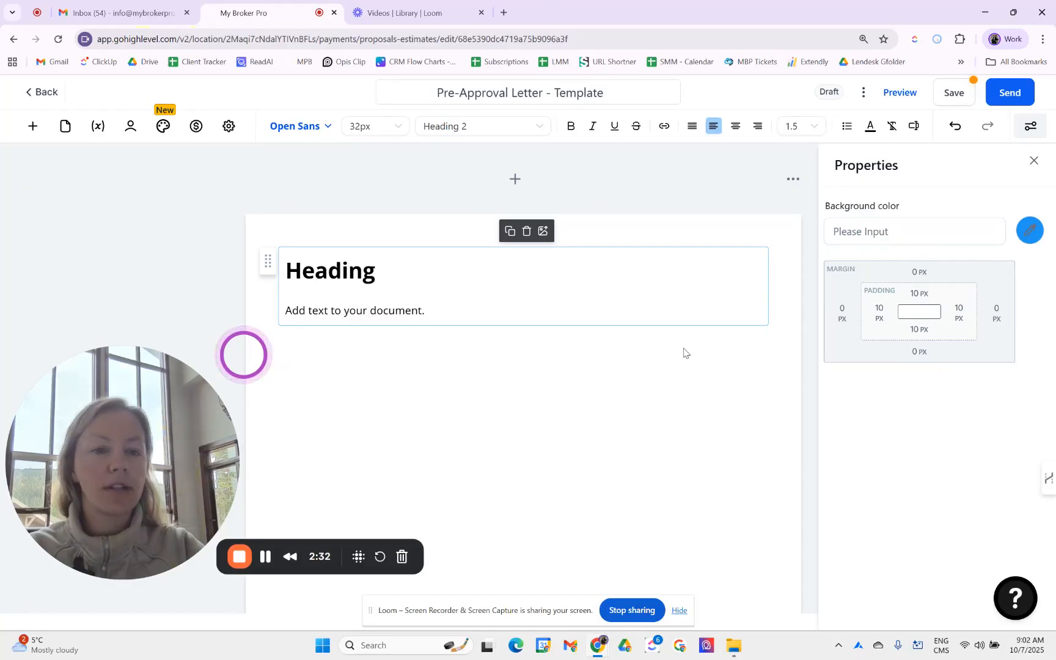
{"action": "left_click", "coordinate": [33, 126]}
{"action": "left_click_drag", "start_coordinate": [201, 221], "coordinate": [292, 328]}
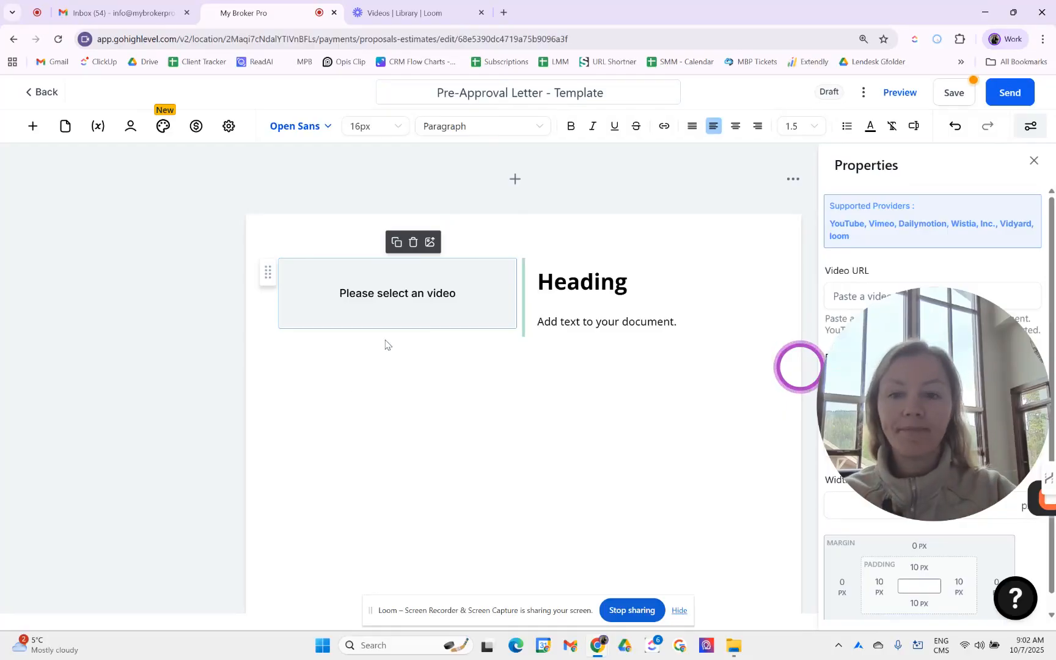
Add a second text block below the video block and replace its placeholder content with the label "Signature".
{"action": "left_click", "coordinate": [33, 126]}
{"action": "left_click_drag", "start_coordinate": [57, 253], "coordinate": [310, 422]}
{"action": "left_click_drag", "start_coordinate": [421, 427], "coordinate": [284, 426]}
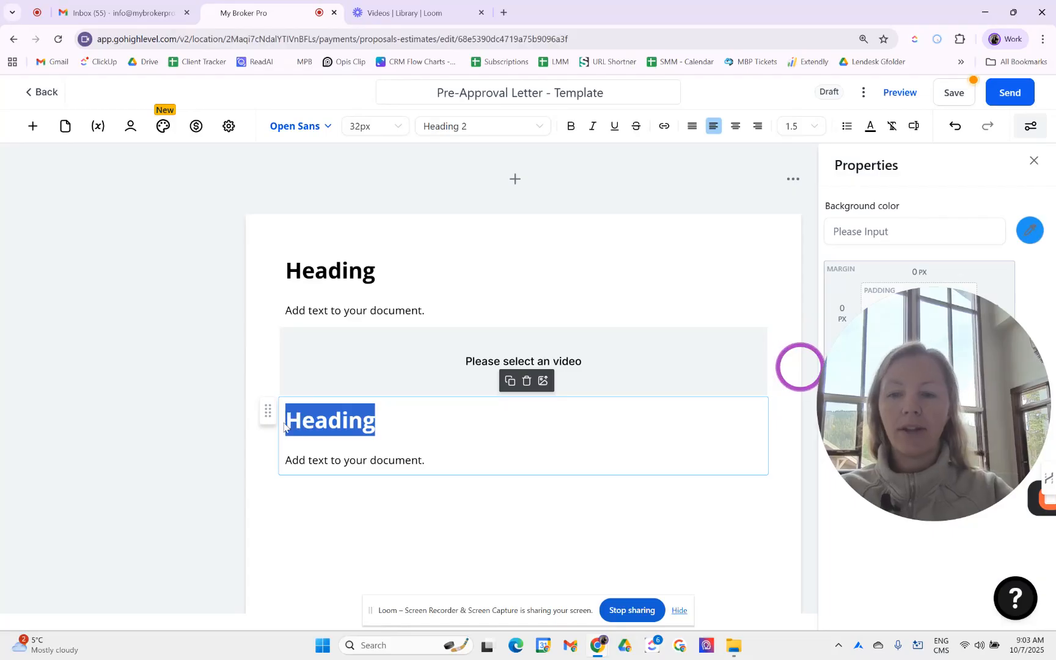
{"action": "key", "text": "BackSpace"}
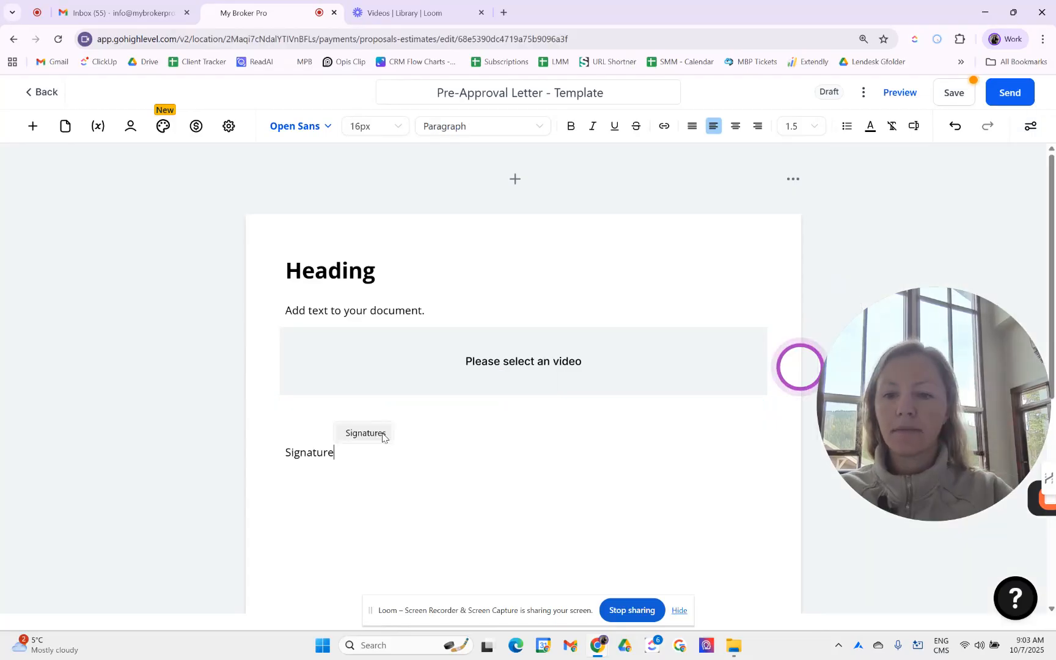
Place a signature field under the Signature label, align it with the text's edge and make it wider and shallower.
{"action": "left_click", "coordinate": [33, 126]}
{"action": "mouse_move", "coordinate": [66, 458]}
{"action": "left_mouse_down"}
{"action": "mouse_move", "coordinate": [306, 473]}
{"action": "mouse_move", "coordinate": [289, 474]}
{"action": "left_mouse_up"}
{"action": "left_click_drag", "start_coordinate": [314, 513], "coordinate": [311, 500]}
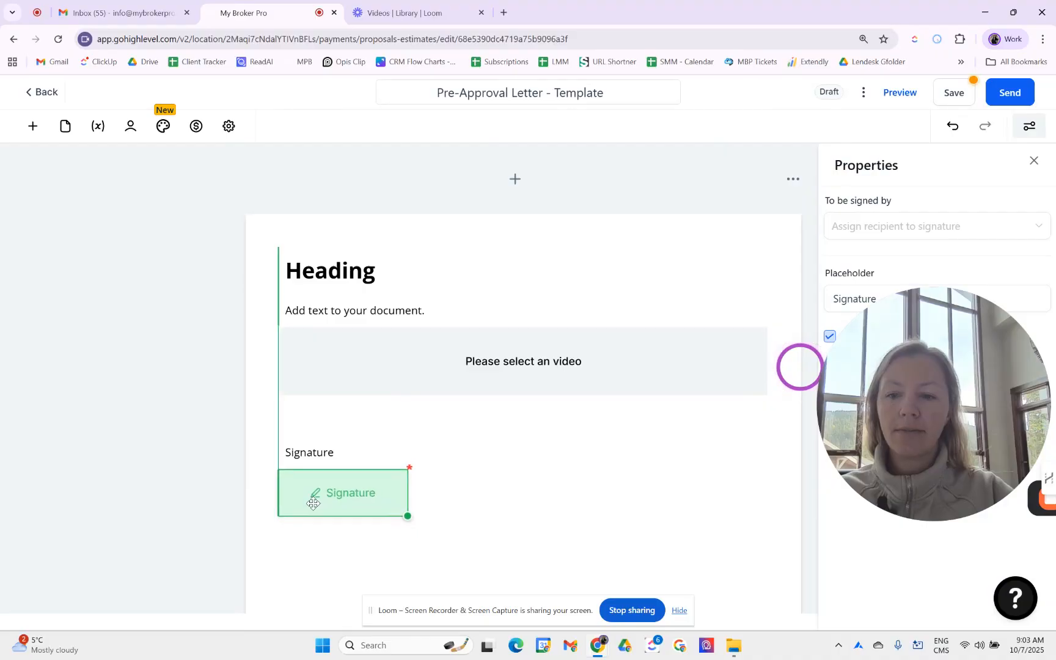
{"action": "mouse_move", "coordinate": [408, 514]}
{"action": "left_mouse_down"}
{"action": "mouse_move", "coordinate": [553, 488]}
{"action": "mouse_move", "coordinate": [588, 514]}
{"action": "mouse_move", "coordinate": [509, 498]}
{"action": "mouse_move", "coordinate": [523, 497]}
{"action": "left_mouse_up"}
Assign the signature field to the account owner as signer and move it slightly down, clear of the Signature label.
{"action": "left_click", "coordinate": [887, 227]}
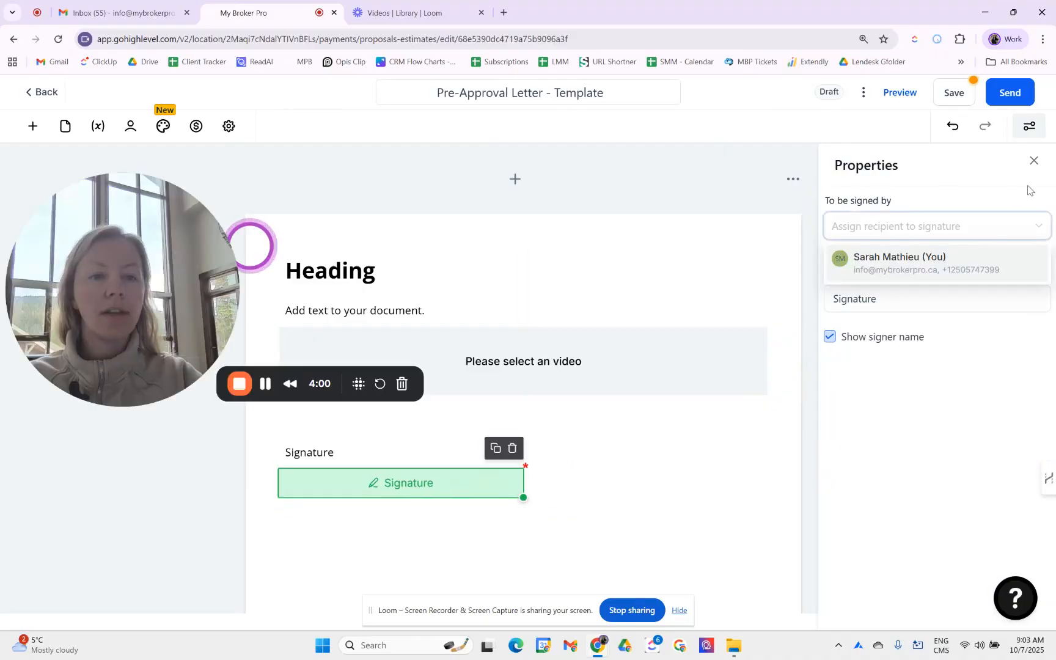
{"action": "left_click", "coordinate": [918, 231]}
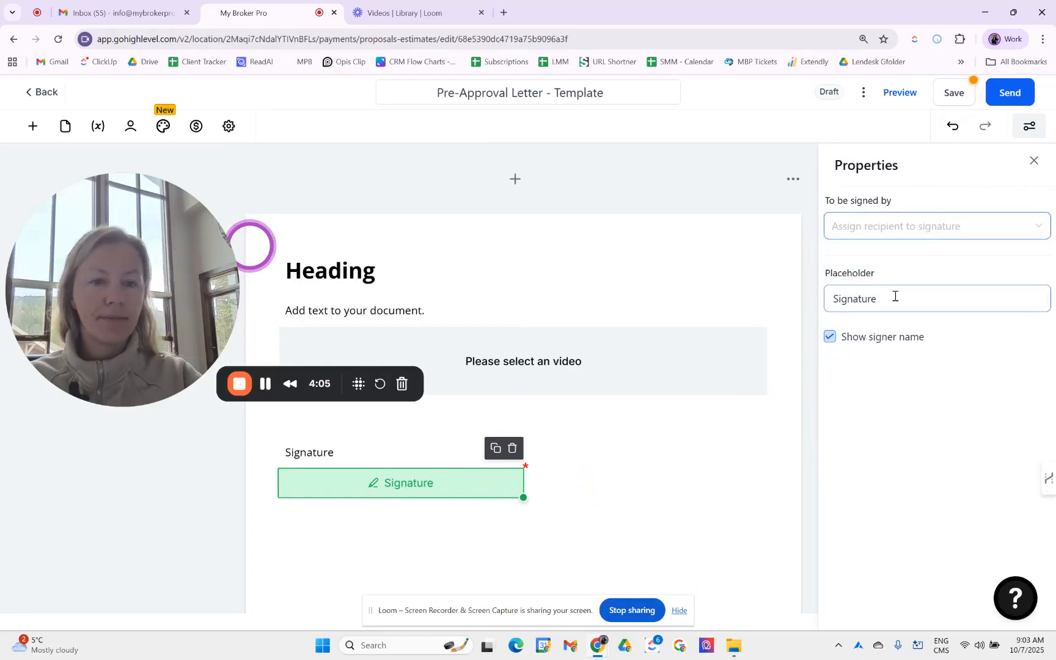
{"action": "left_click_drag", "start_coordinate": [893, 295], "coordinate": [826, 297]}
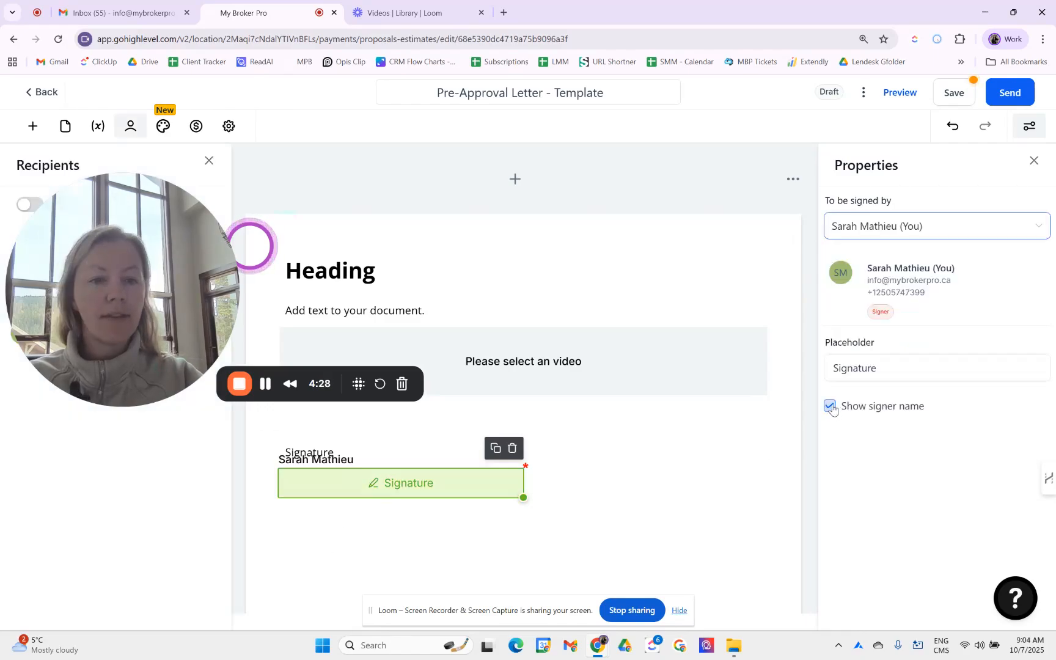
{"action": "left_click_drag", "start_coordinate": [408, 483], "coordinate": [416, 500]}
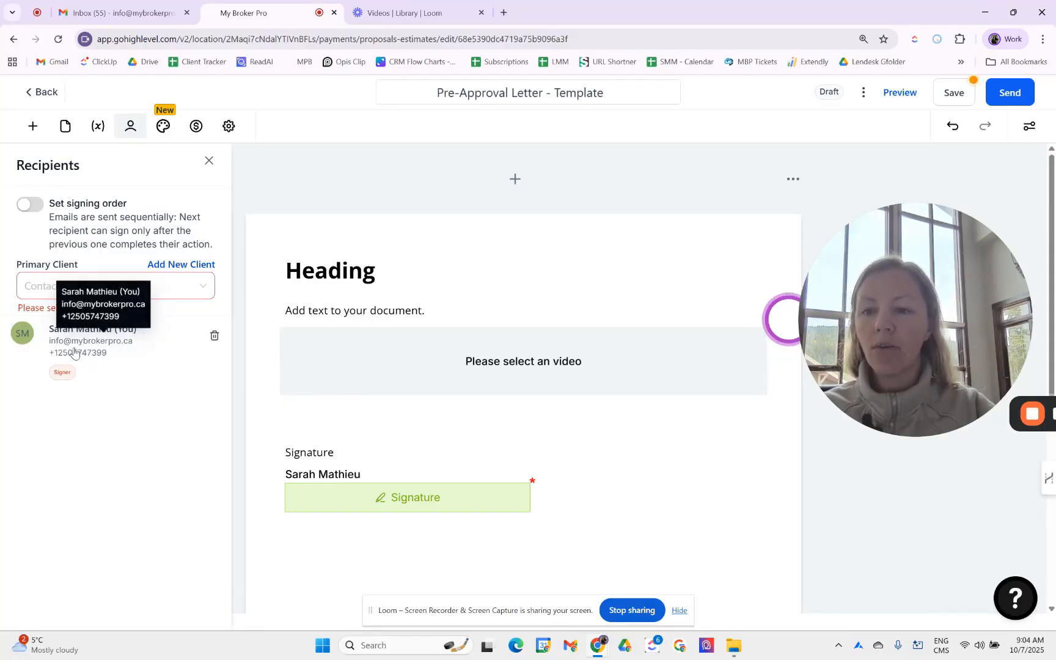
Check the new-client form and contact choices for the primary client, and enable the signing order for recipients.
{"action": "left_click", "coordinate": [186, 265]}
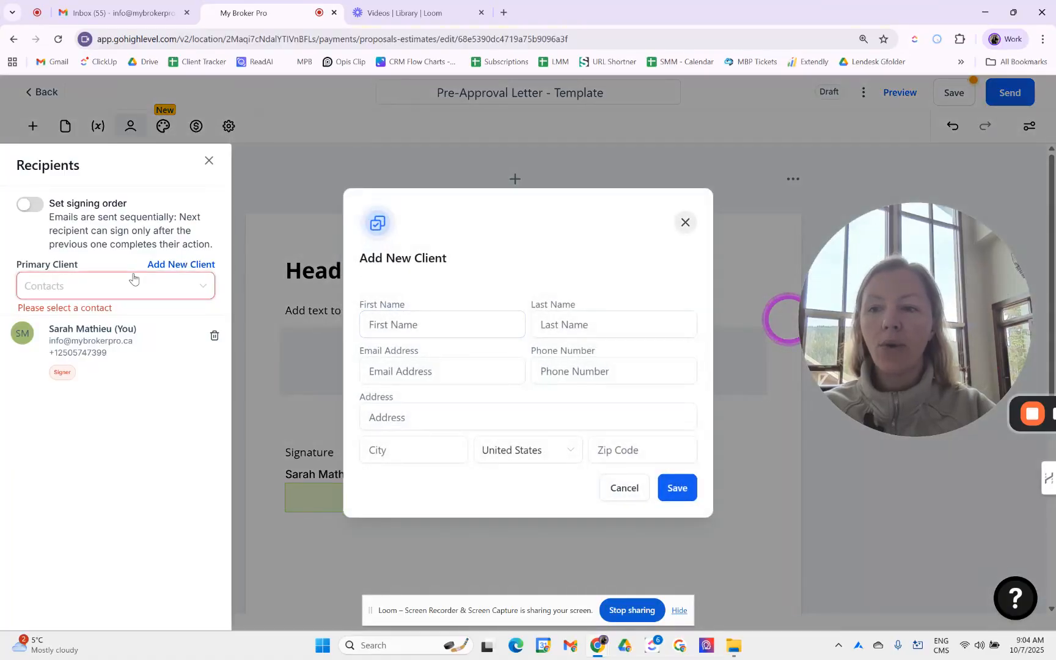
{"action": "left_click", "coordinate": [685, 222]}
{"action": "left_click", "coordinate": [173, 289]}
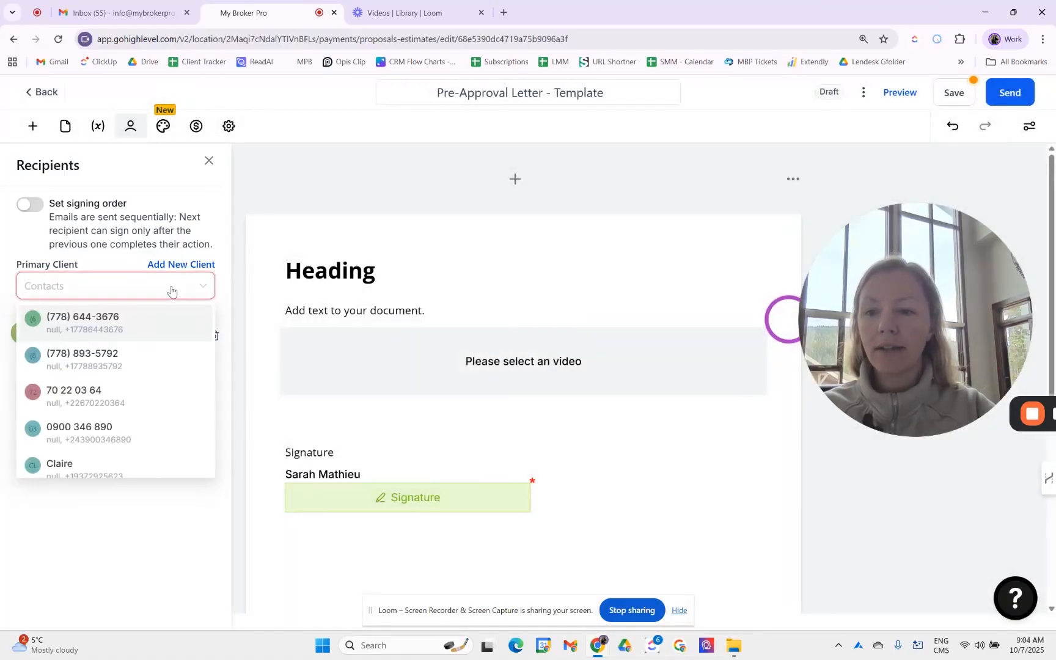
{"action": "left_click", "coordinate": [174, 291]}
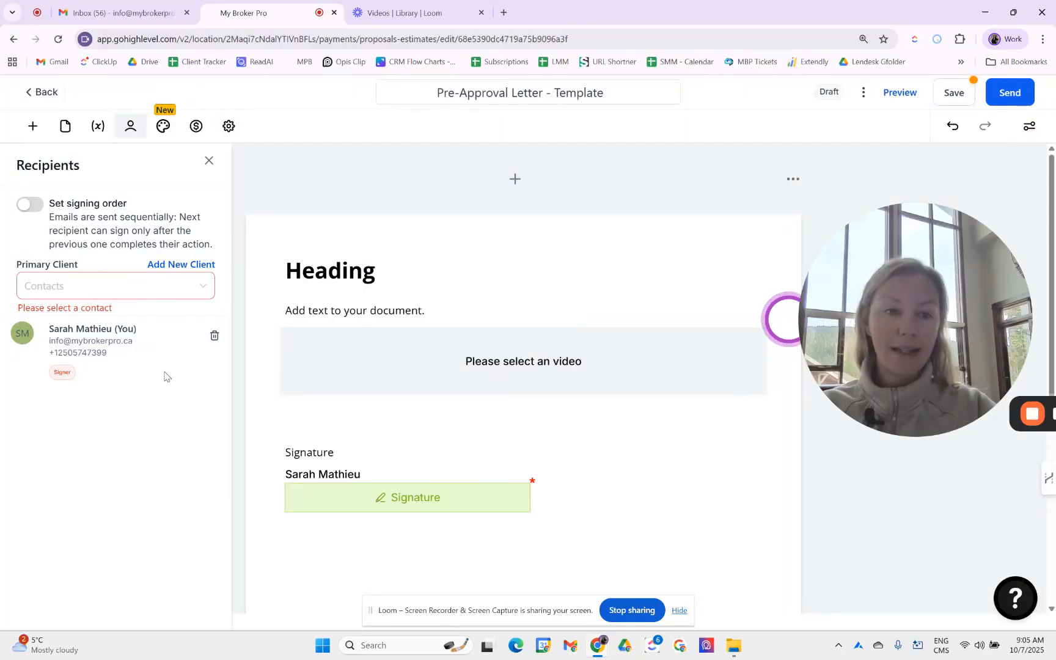
{"action": "left_click", "coordinate": [29, 206]}
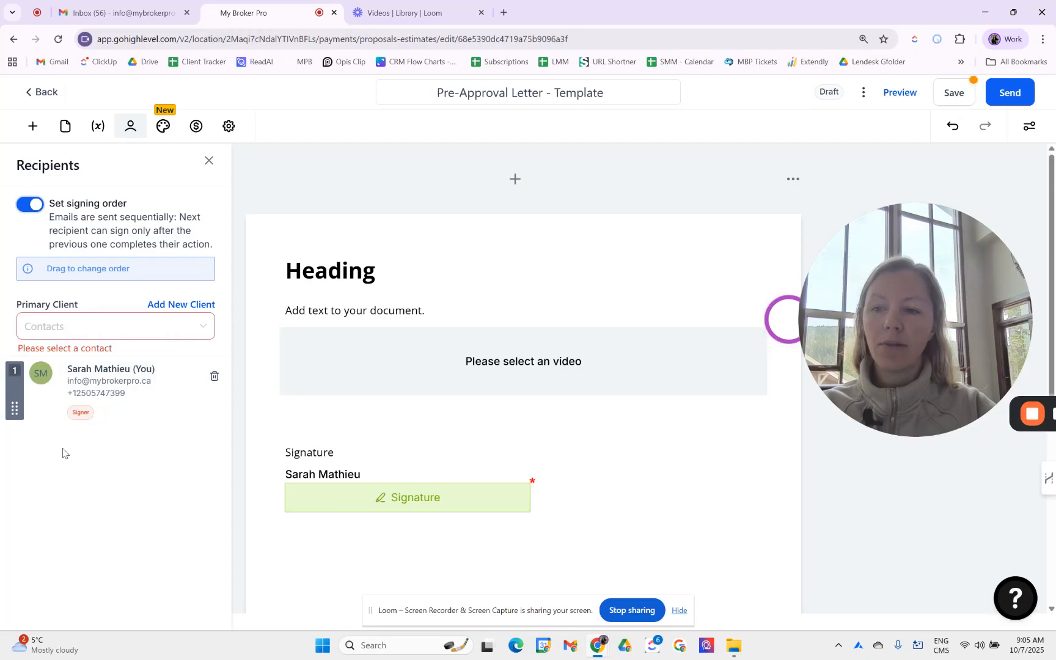
{"action": "mouse_move", "coordinate": [17, 406]}
{"action": "left_mouse_down"}
{"action": "mouse_move", "coordinate": [18, 418]}
{"action": "mouse_move", "coordinate": [17, 409]}
{"action": "left_mouse_up"}
Look over the document's pages and variables, including the name and value fields for creating a new variable.
{"action": "left_click", "coordinate": [66, 126]}
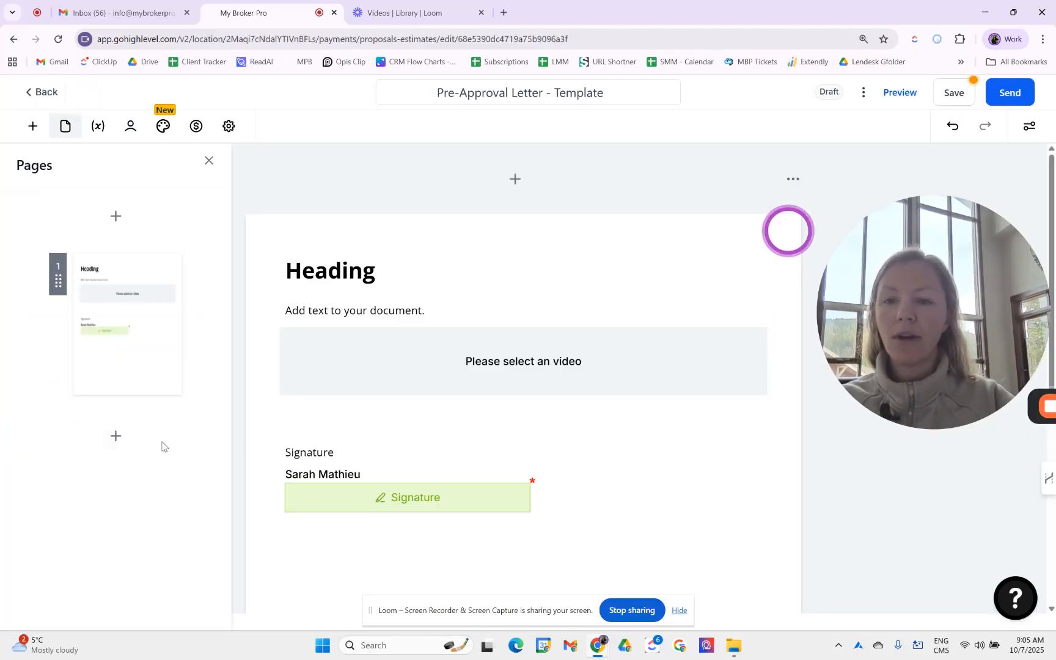
{"action": "left_click", "coordinate": [99, 127]}
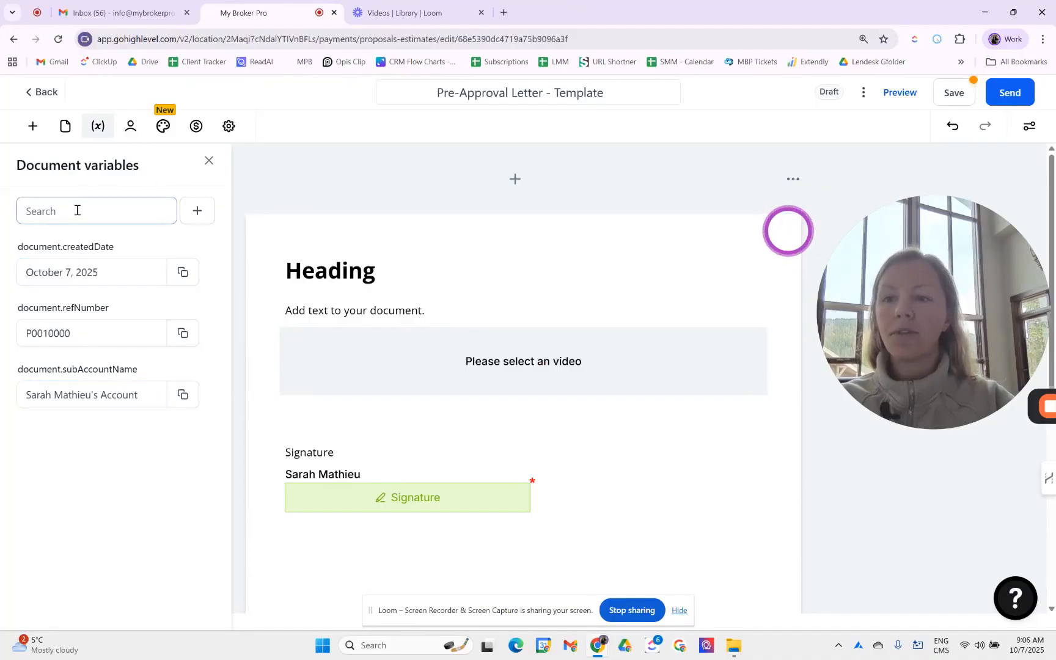
{"action": "left_click", "coordinate": [197, 211]}
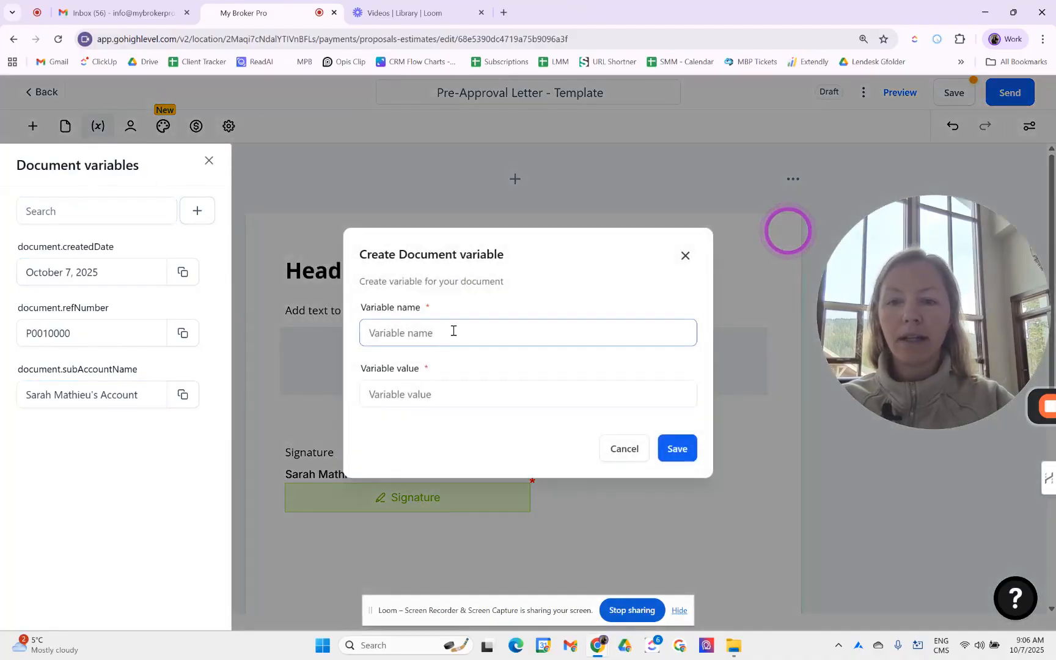
{"action": "left_click", "coordinate": [490, 398]}
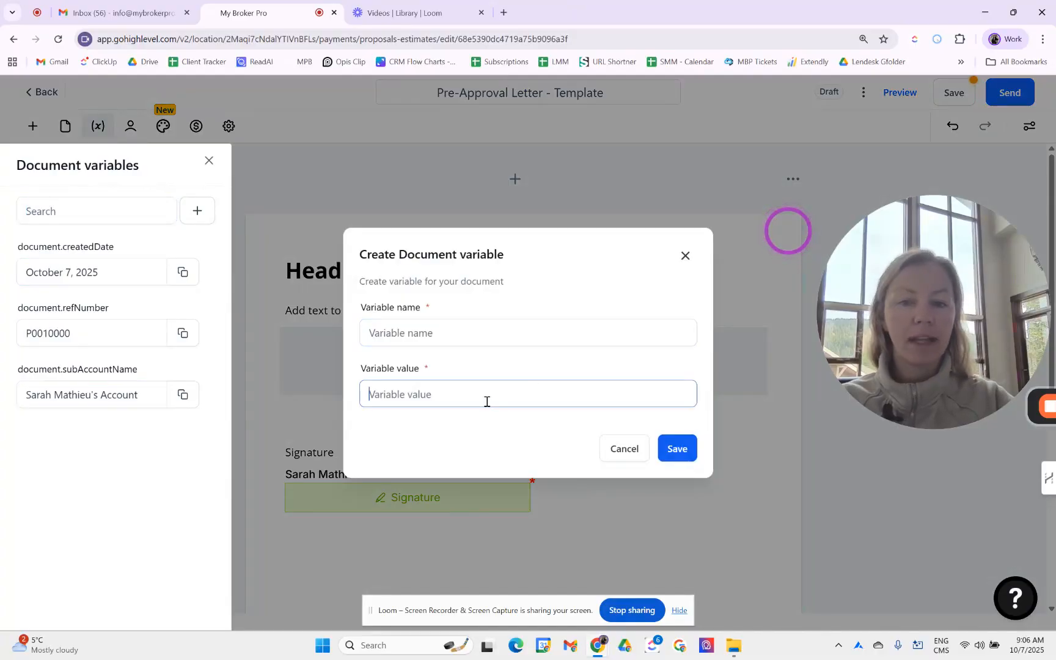
Browse the featured blocks in the content library and view the document's payment settings.
{"action": "left_click", "coordinate": [163, 126]}
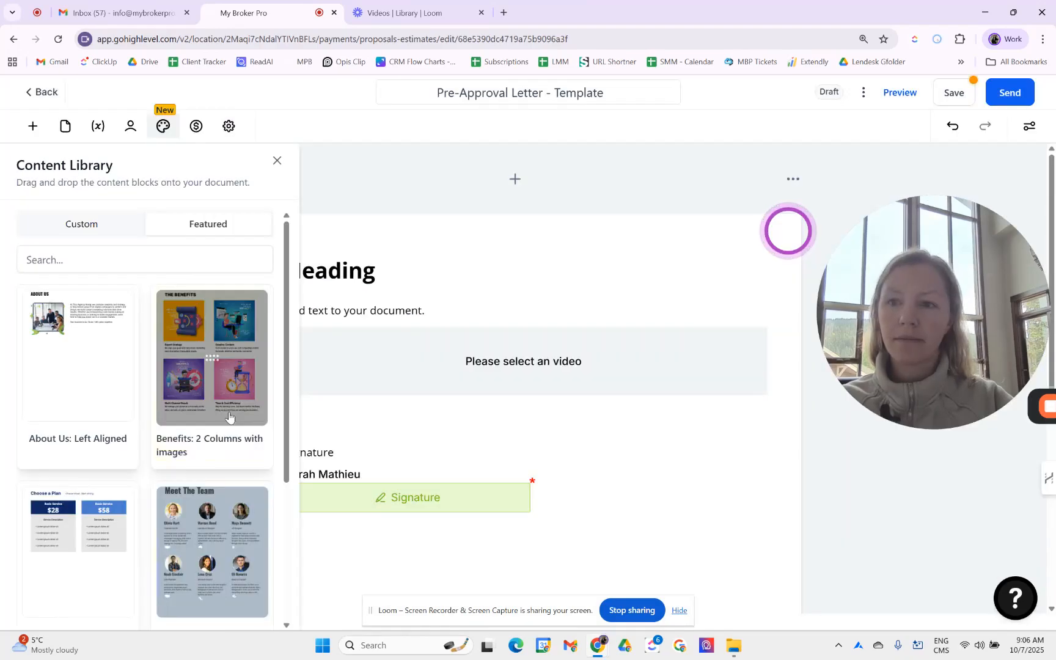
{"action": "left_click", "coordinate": [105, 226]}
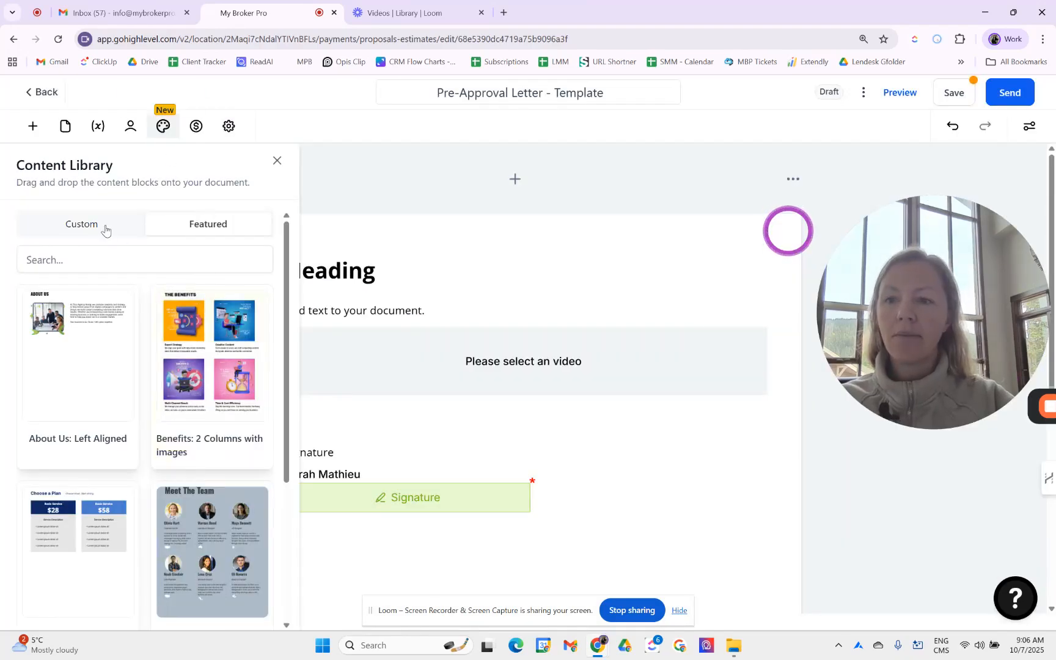
{"action": "left_click", "coordinate": [210, 226]}
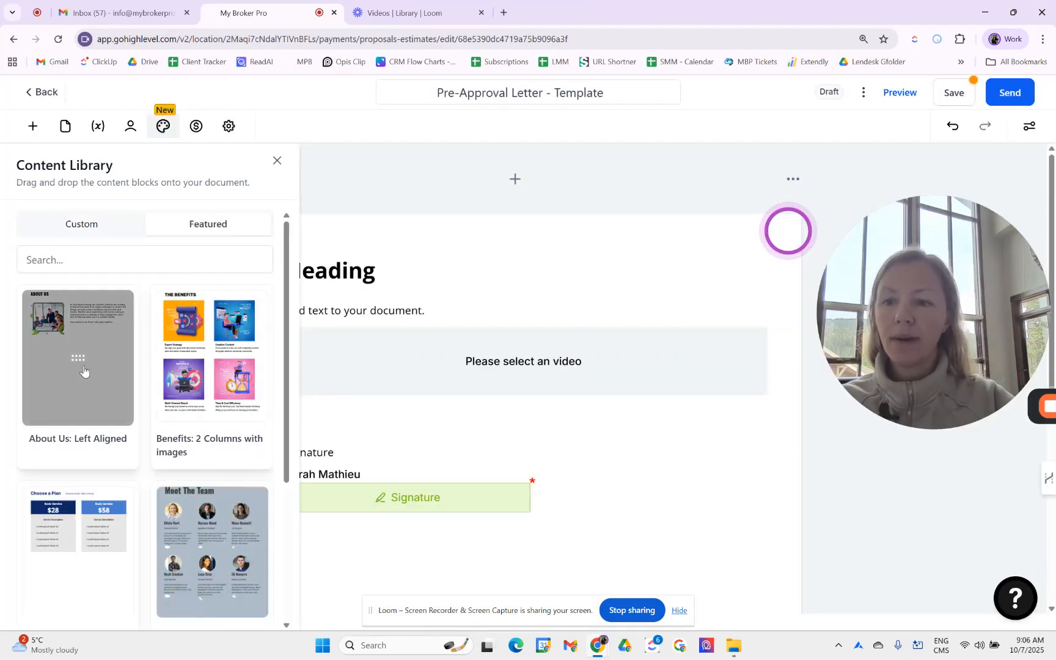
{"action": "scroll", "coordinate": [207, 439], "scroll_direction": "down", "scroll_amount": 3}
{"action": "scroll", "coordinate": [210, 477], "scroll_direction": "down", "scroll_amount": 1}
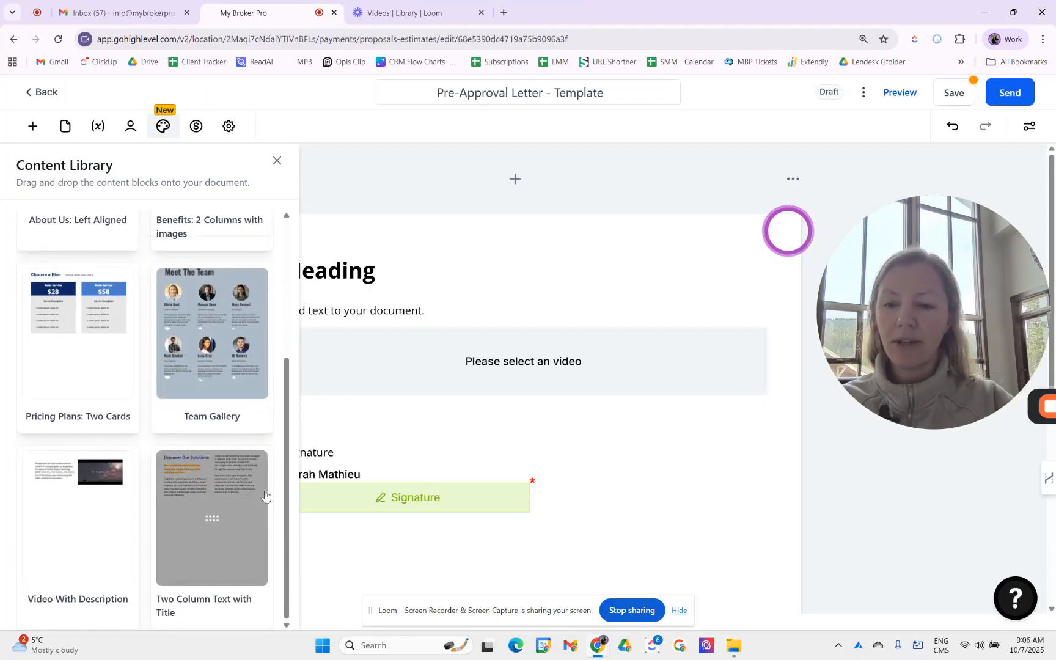
{"action": "scroll", "coordinate": [219, 375], "scroll_direction": "up", "scroll_amount": 5}
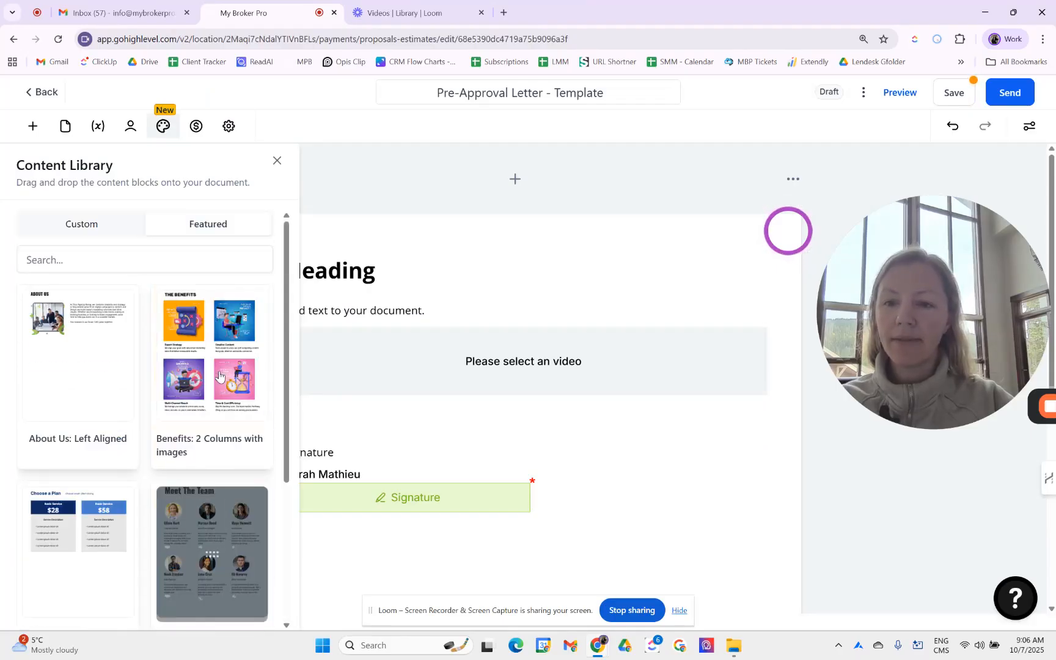
{"action": "left_click", "coordinate": [197, 127]}
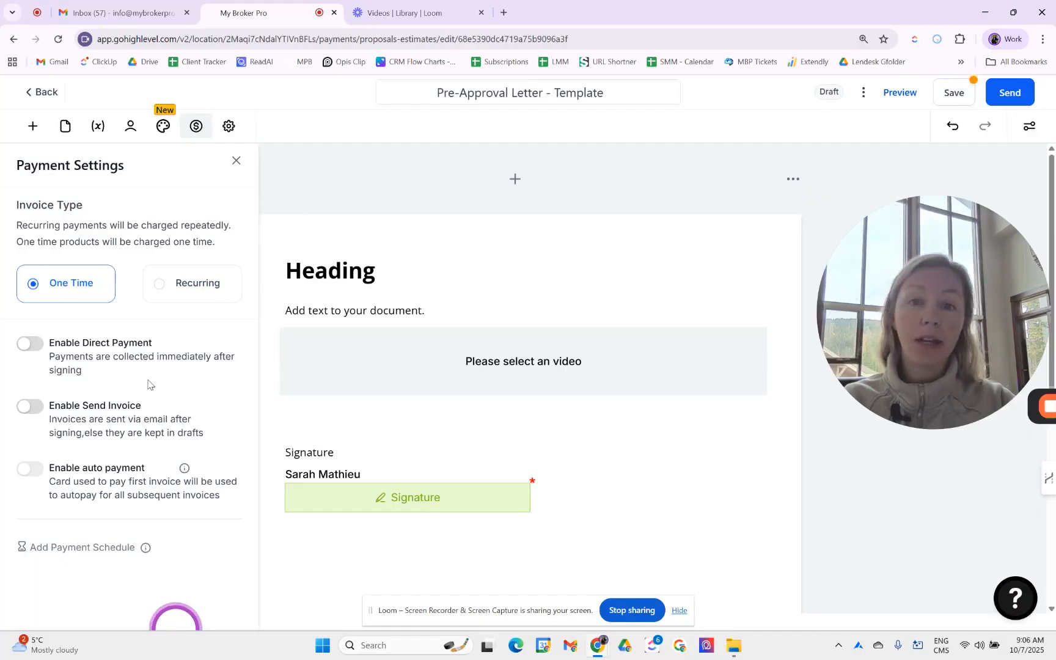
Review the document settings, including the email subject, the available email templates and the custom URL redirection.
{"action": "left_click", "coordinate": [228, 126]}
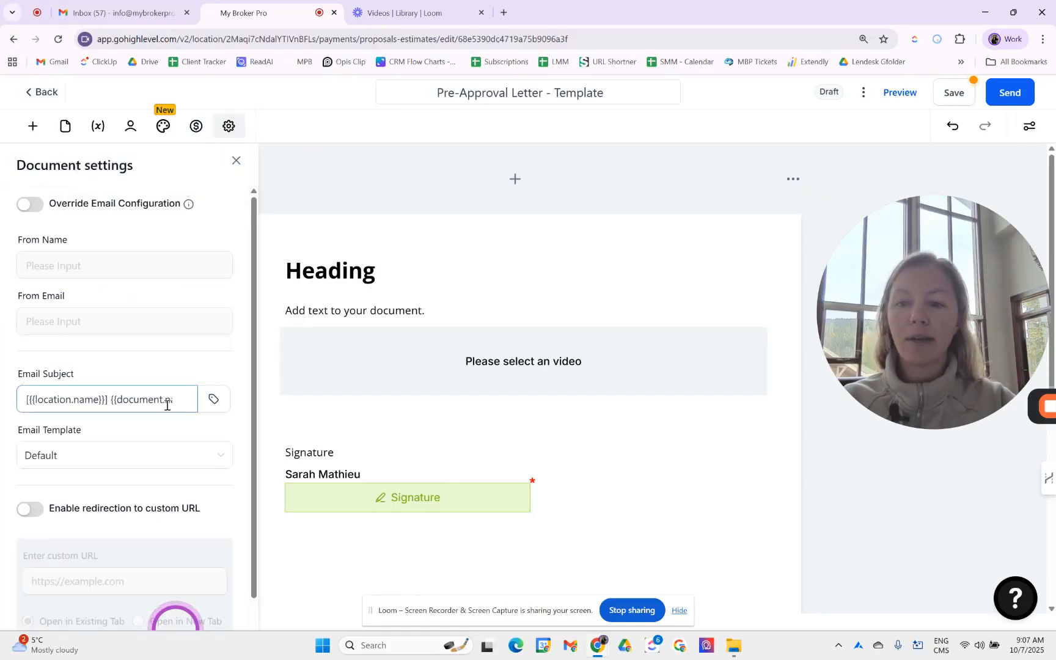
{"action": "scroll", "coordinate": [167, 405], "scroll_direction": "down", "scroll_amount": 1}
{"action": "left_click", "coordinate": [122, 413]}
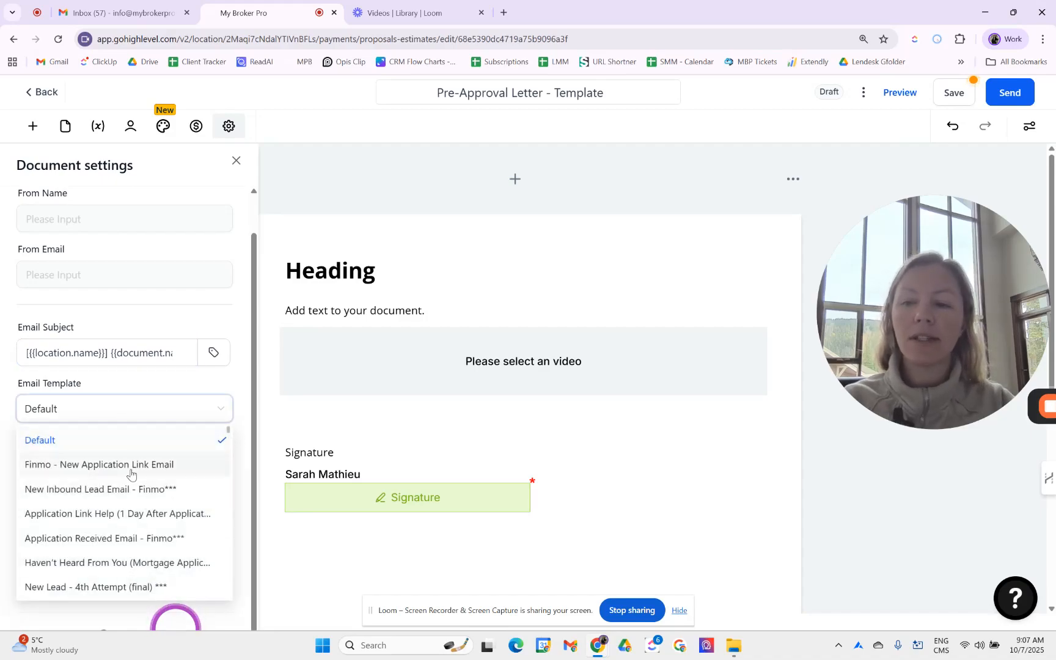
{"action": "left_click", "coordinate": [145, 416]}
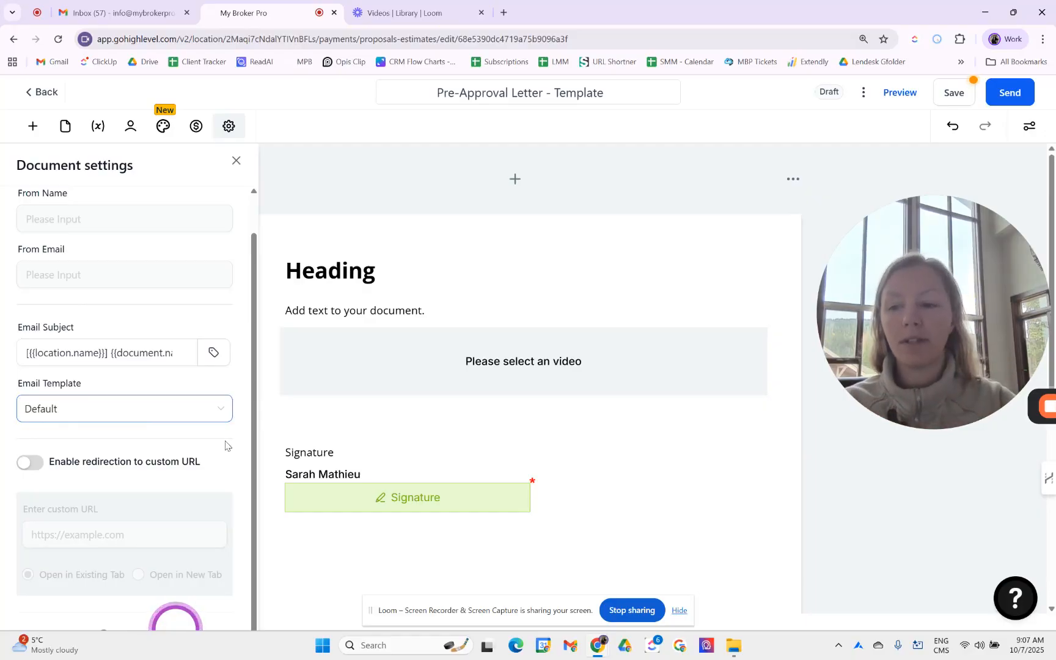
{"action": "scroll", "coordinate": [173, 464], "scroll_direction": "down", "scroll_amount": 1}
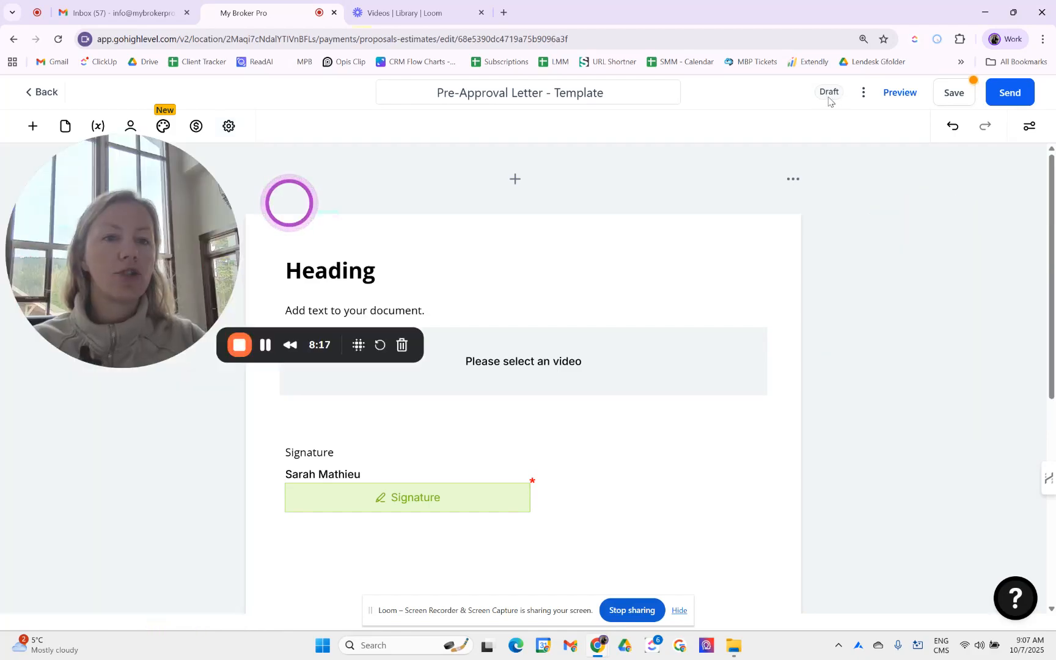
Look over the document's additional actions and its expiry option.
{"action": "left_click", "coordinate": [864, 95]}
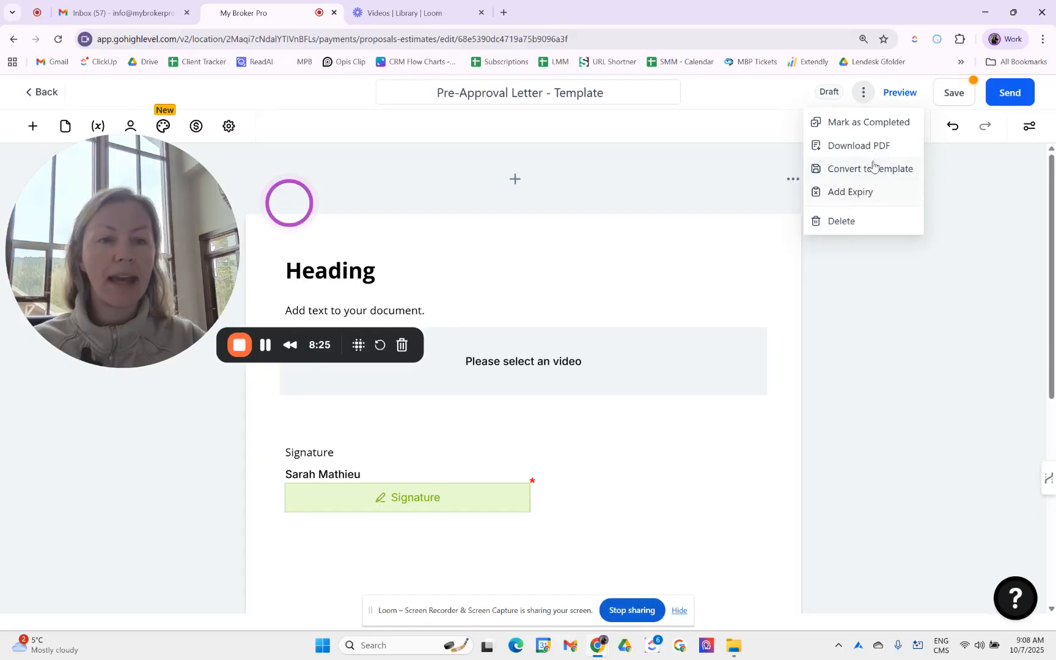
{"action": "left_click", "coordinate": [882, 196]}
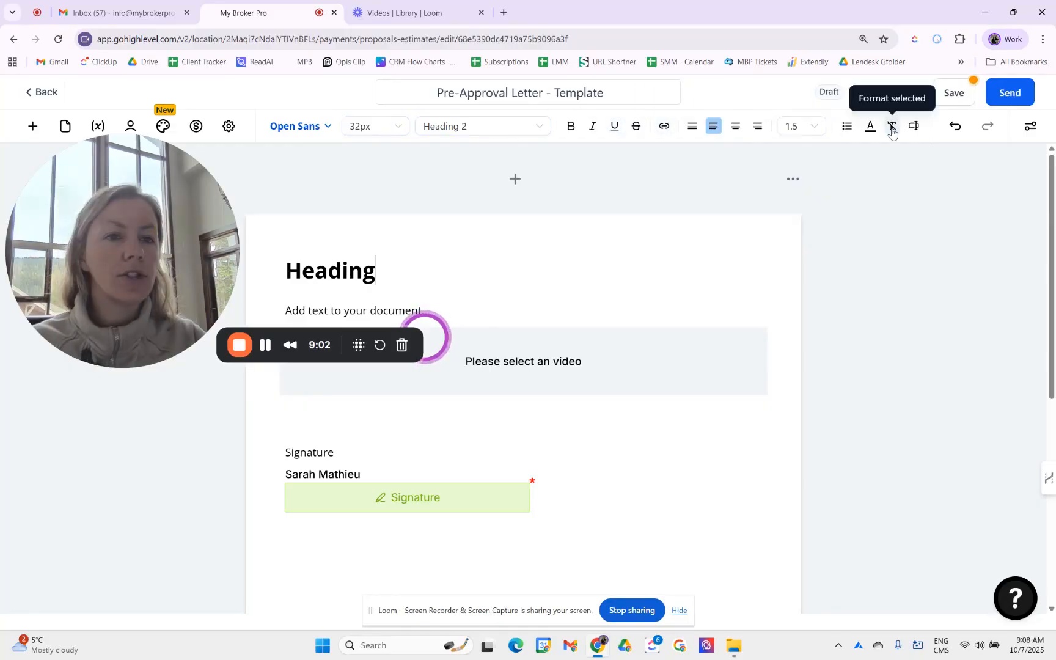
Insert the Lender custom field from the Additional Info group after the heading text.
{"action": "left_click", "coordinate": [915, 128]}
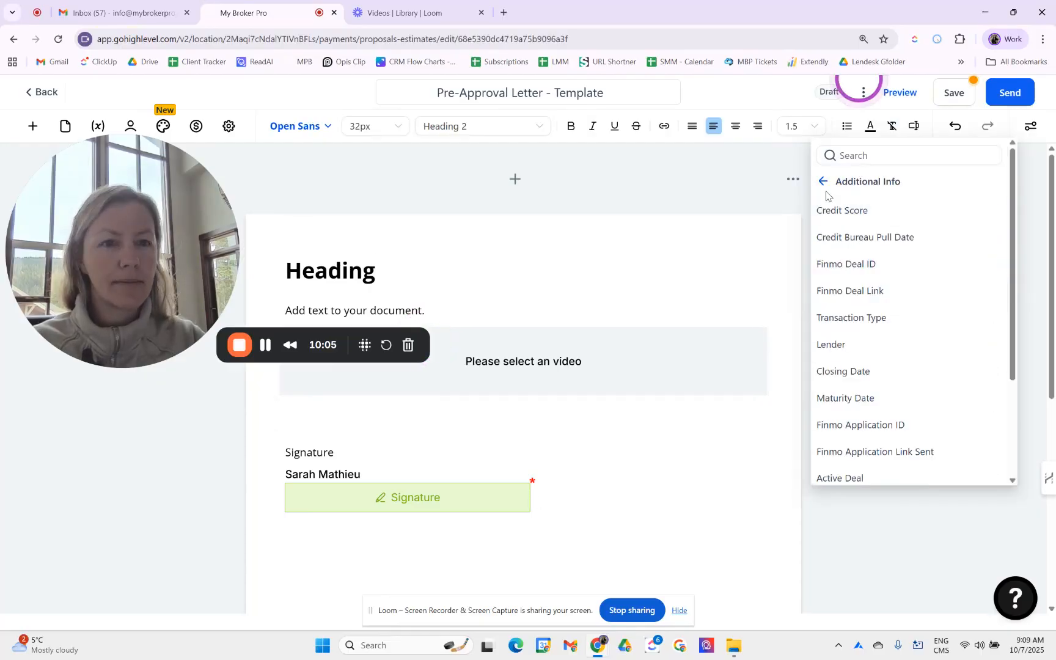
{"action": "left_click", "coordinate": [822, 184]}
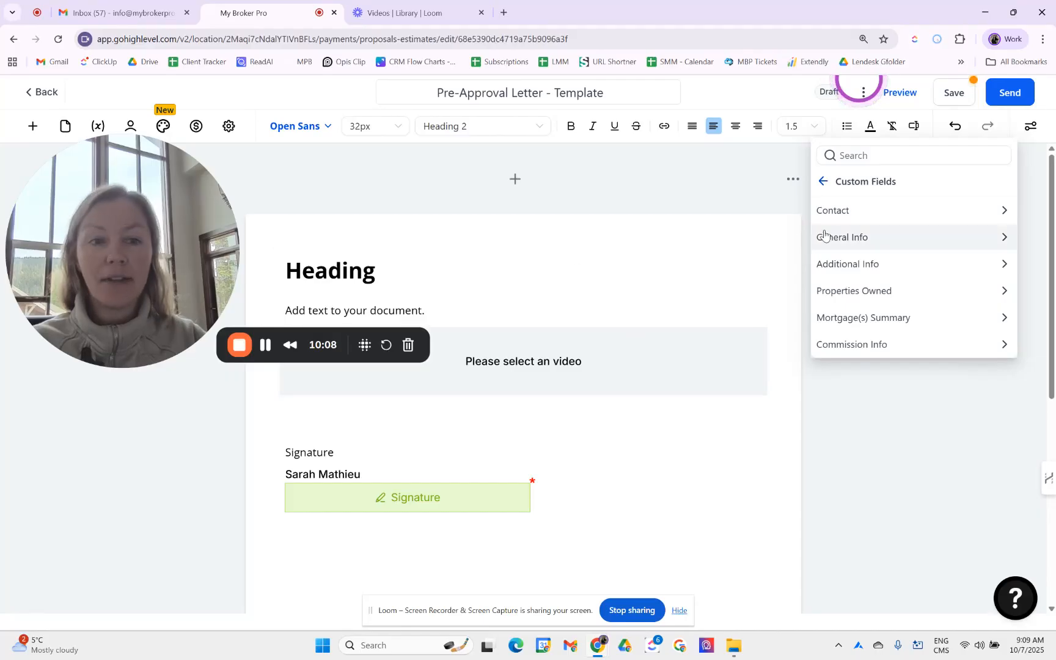
{"action": "left_click", "coordinate": [865, 264]}
{"action": "scroll", "coordinate": [870, 320], "scroll_direction": "down", "scroll_amount": 5}
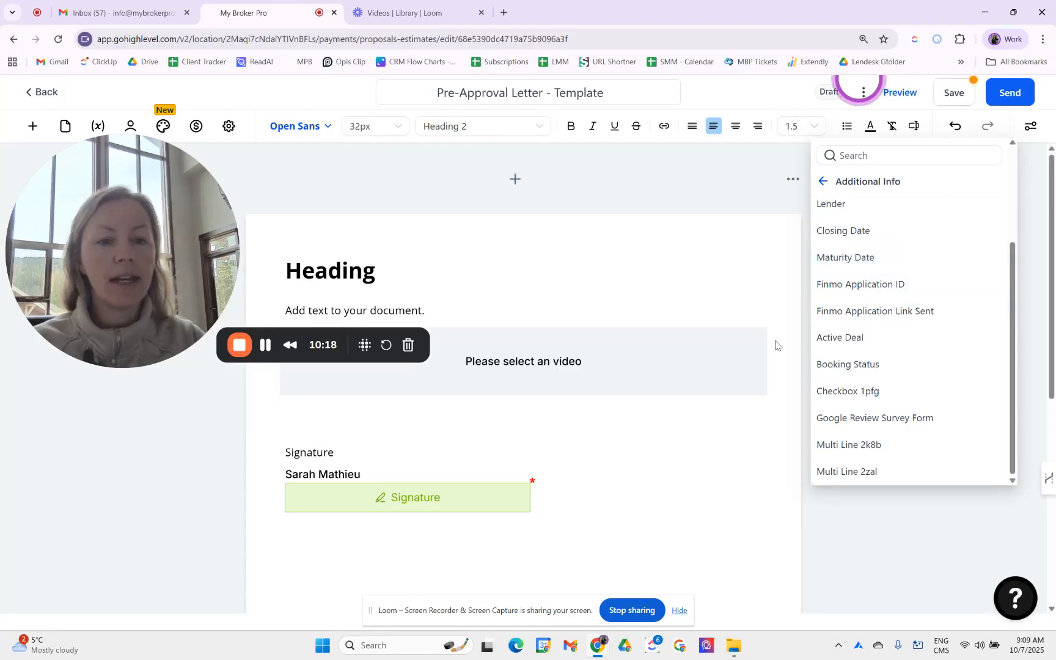
{"action": "scroll", "coordinate": [944, 393], "scroll_direction": "up", "scroll_amount": 5}
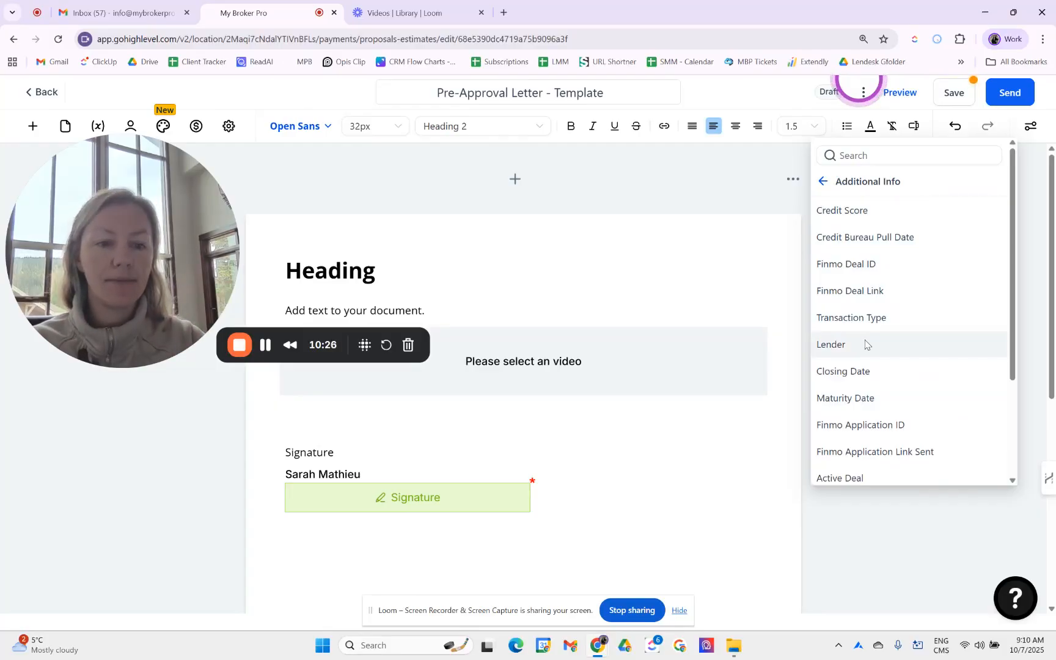
{"action": "left_click", "coordinate": [864, 344]}
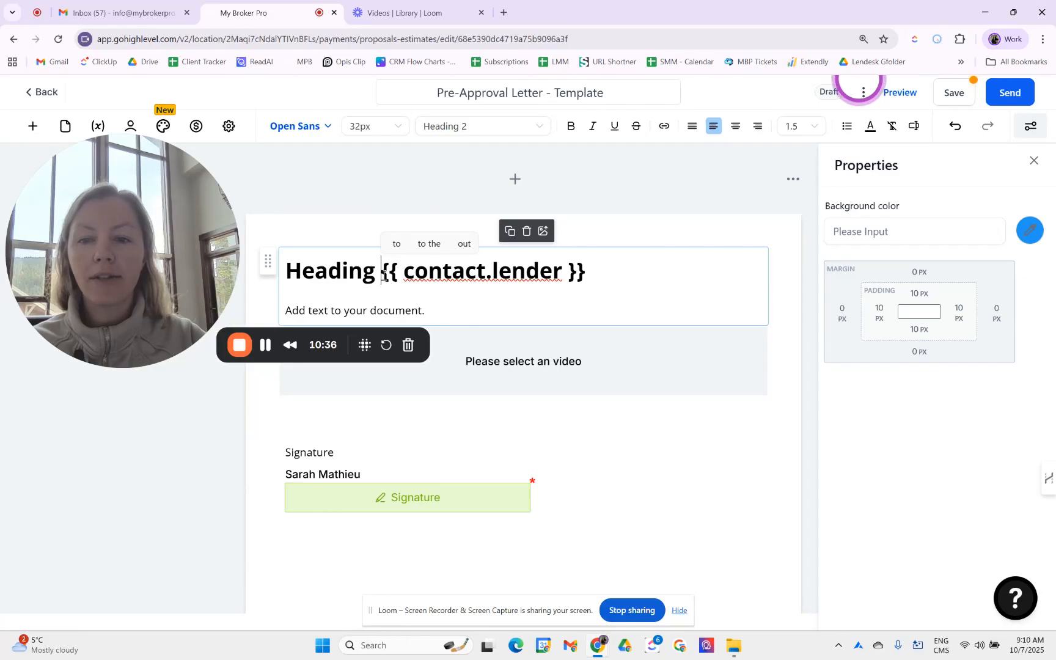
Select the lender variable in the heading and review the video element's URL, background colour, height and width properties.
{"action": "left_click_drag", "start_coordinate": [382, 271], "coordinate": [606, 280]}
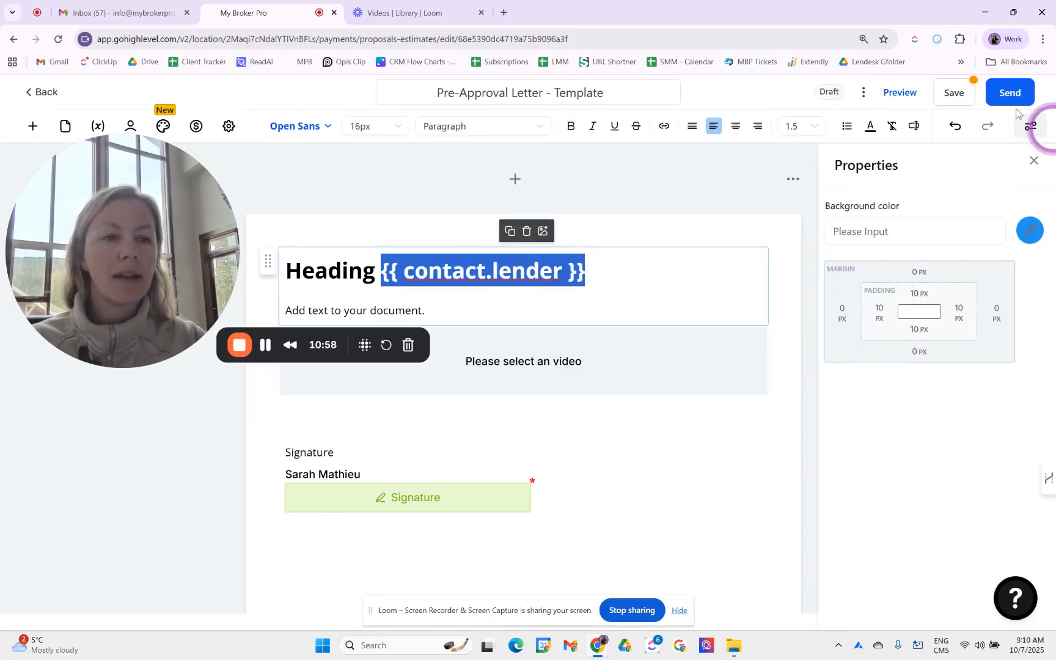
{"action": "left_click", "coordinate": [1022, 132]}
{"action": "left_click", "coordinate": [1023, 133]}
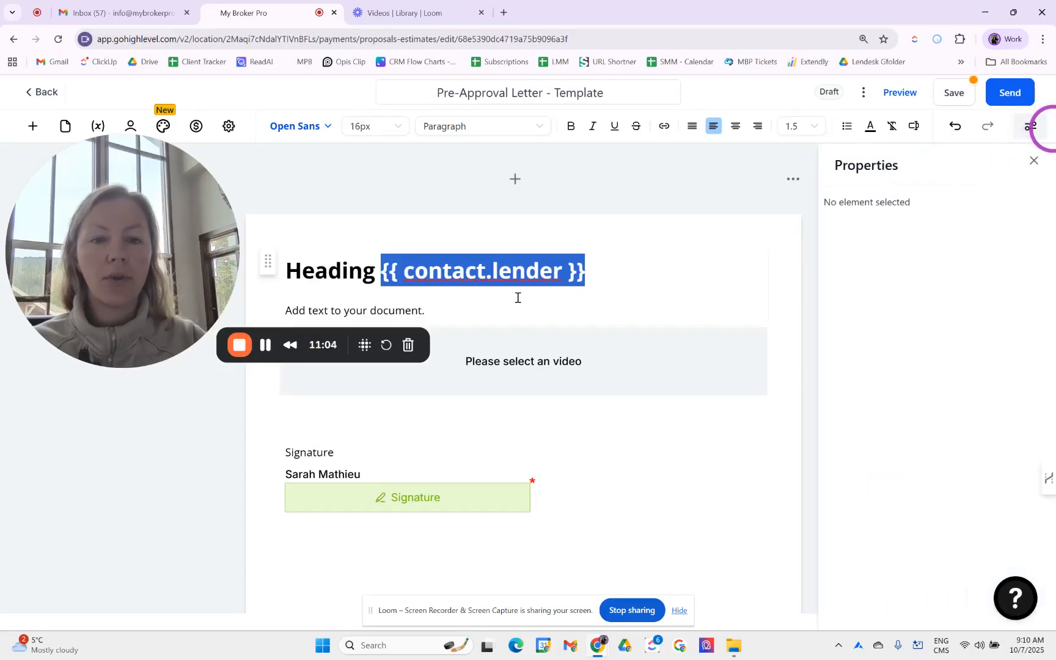
{"action": "right_click", "coordinate": [595, 291]}
{"action": "left_click", "coordinate": [479, 396]}
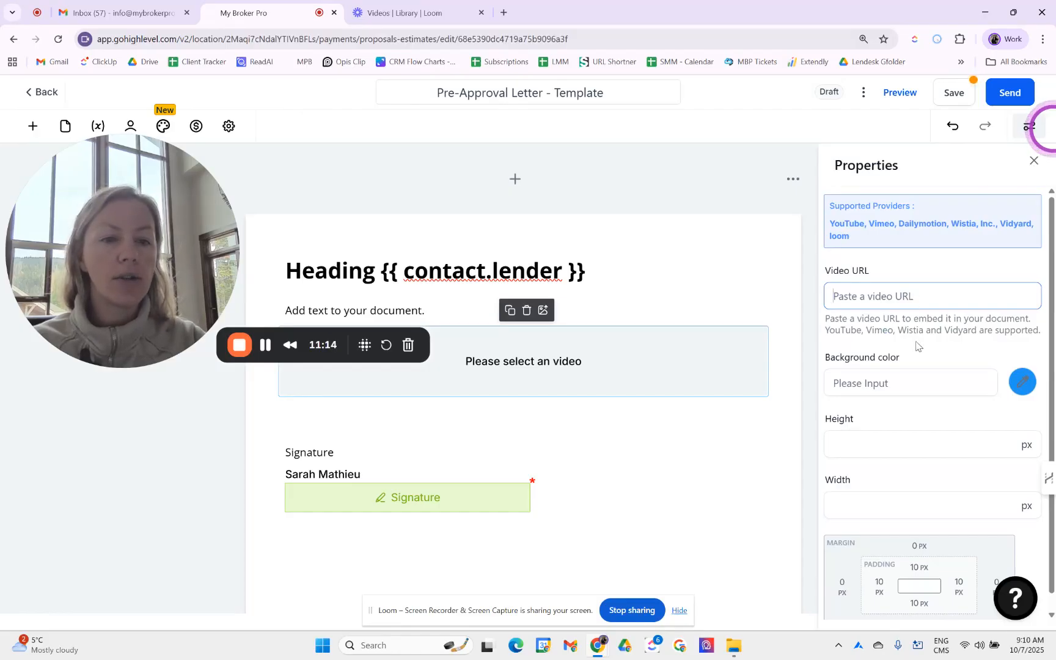
{"action": "left_click", "coordinate": [877, 384]}
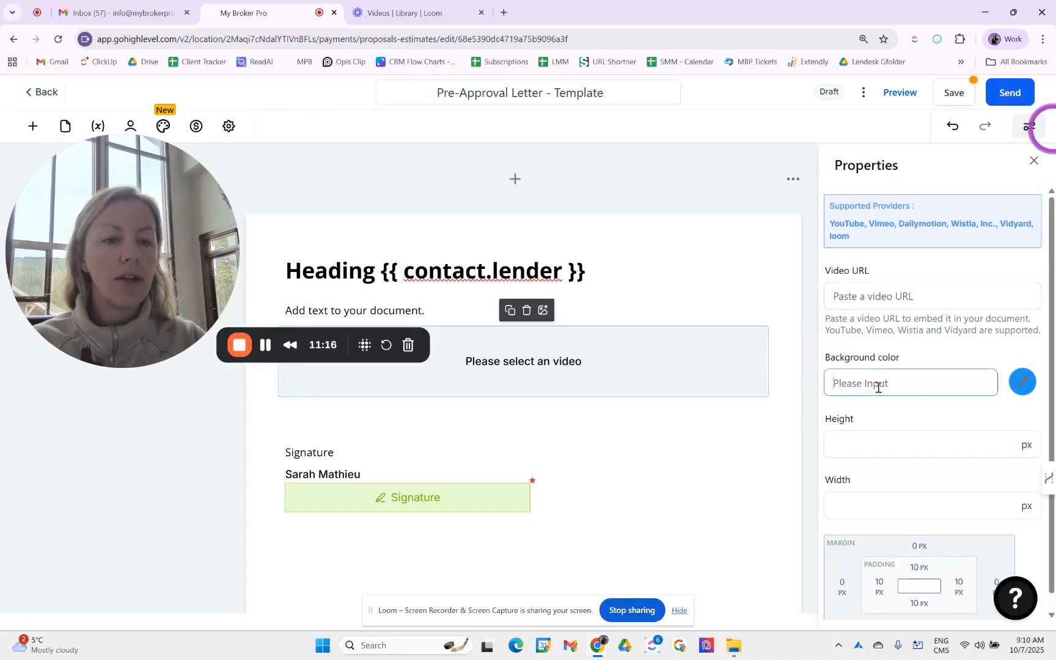
{"action": "left_click", "coordinate": [869, 446]}
{"action": "scroll", "coordinate": [868, 446], "scroll_direction": "down", "scroll_amount": 1}
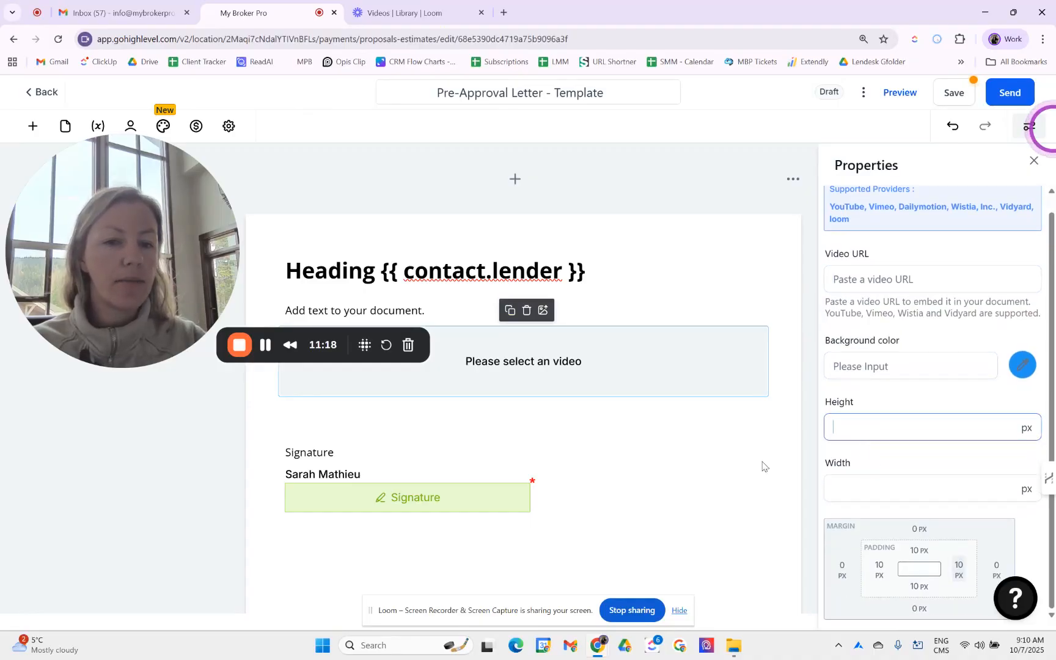
Review the properties of the heading text block, the signature field and the text block above it.
{"action": "left_click", "coordinate": [604, 305]}
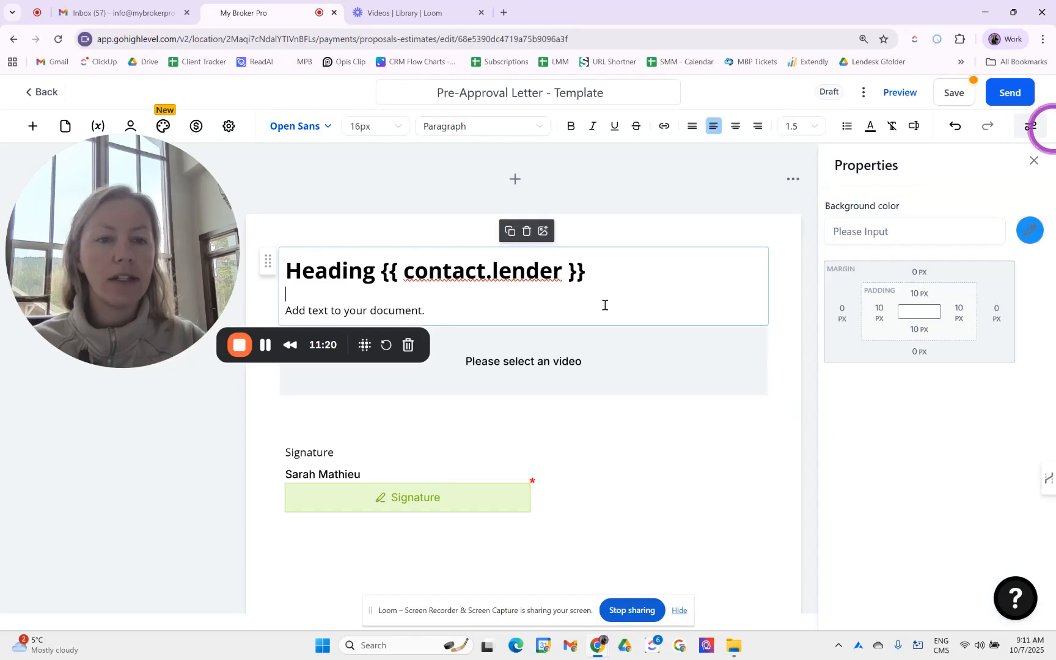
{"action": "left_click", "coordinate": [490, 493]}
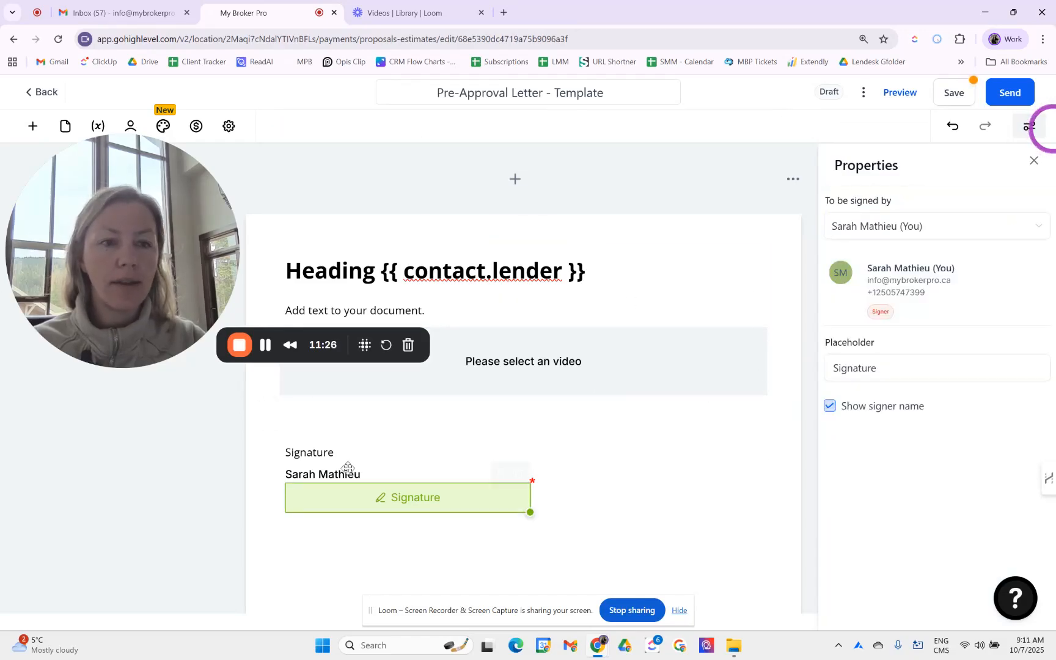
{"action": "left_click", "coordinate": [379, 436]}
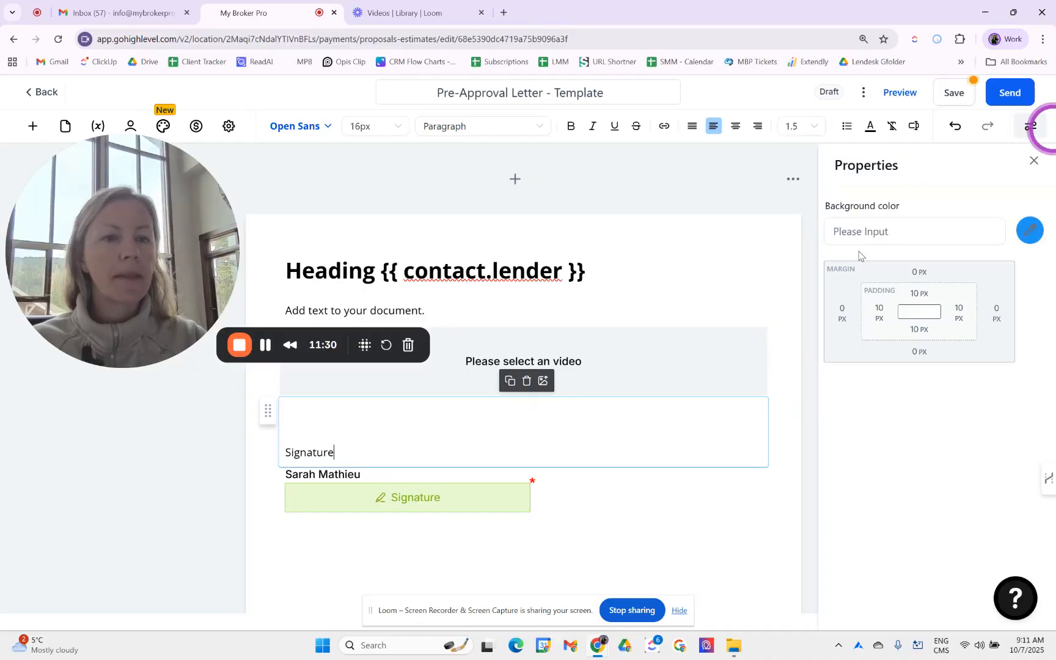
Save the pre-approval letter document, check its preview and leave the editor.
{"action": "left_click", "coordinate": [956, 96]}
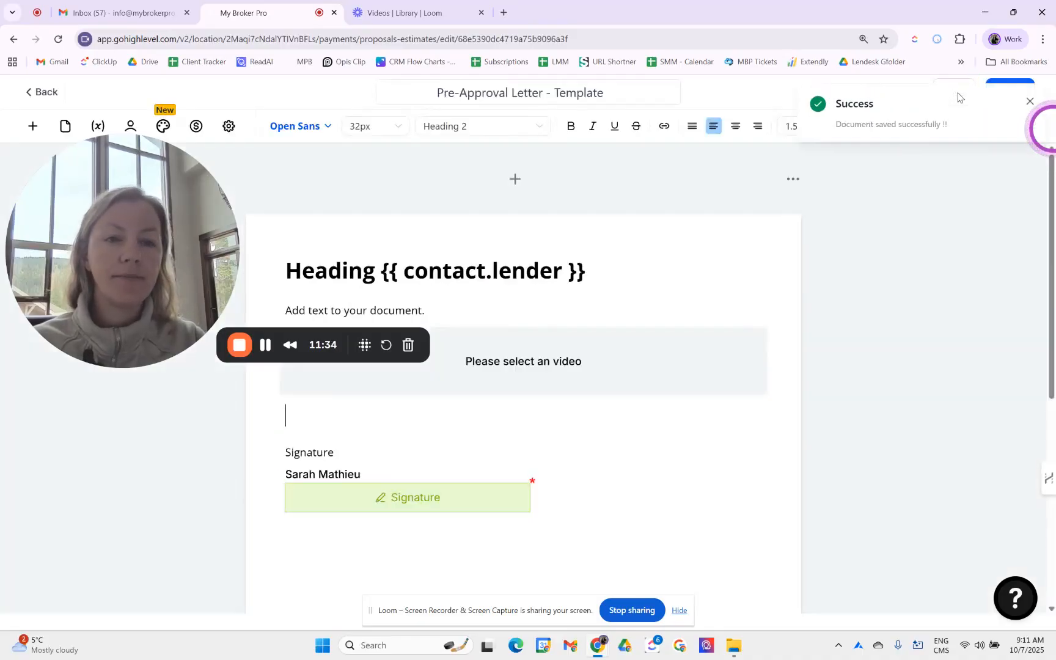
{"action": "left_click", "coordinate": [899, 93]}
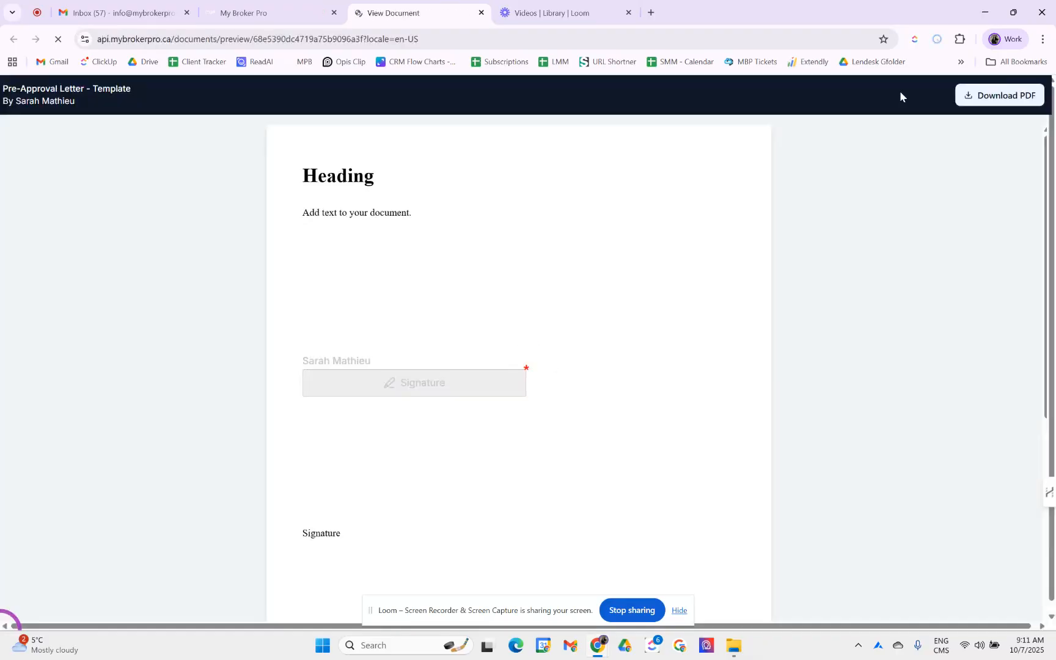
{"action": "key", "text": "ctrl+w"}
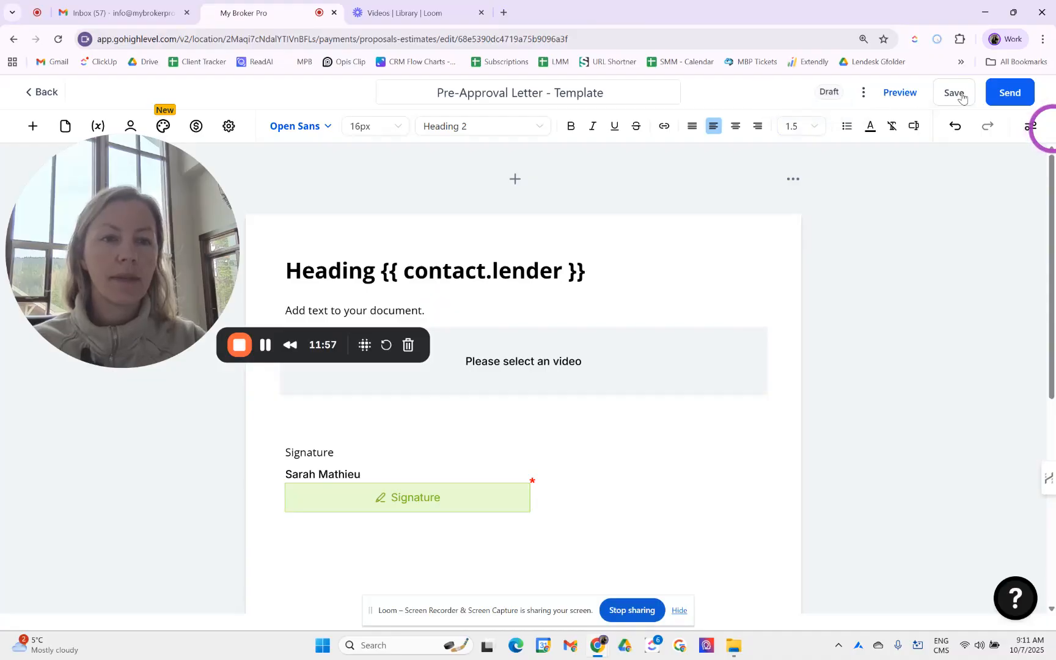
{"action": "left_click", "coordinate": [35, 93]}
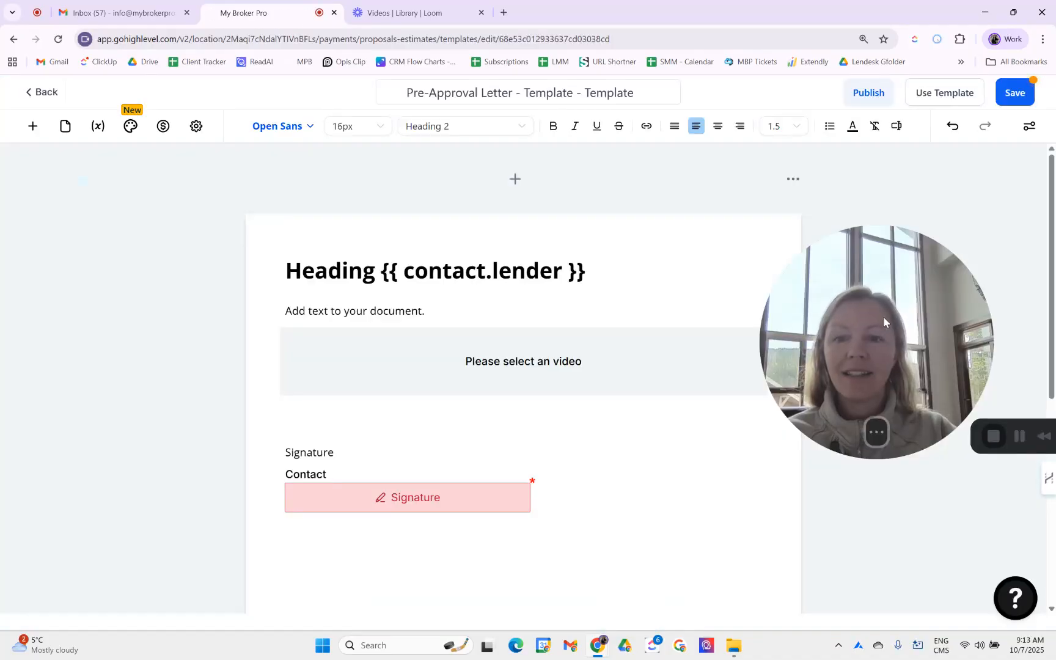
{"action": "left_click_drag", "start_coordinate": [883, 317], "coordinate": [940, 327]}
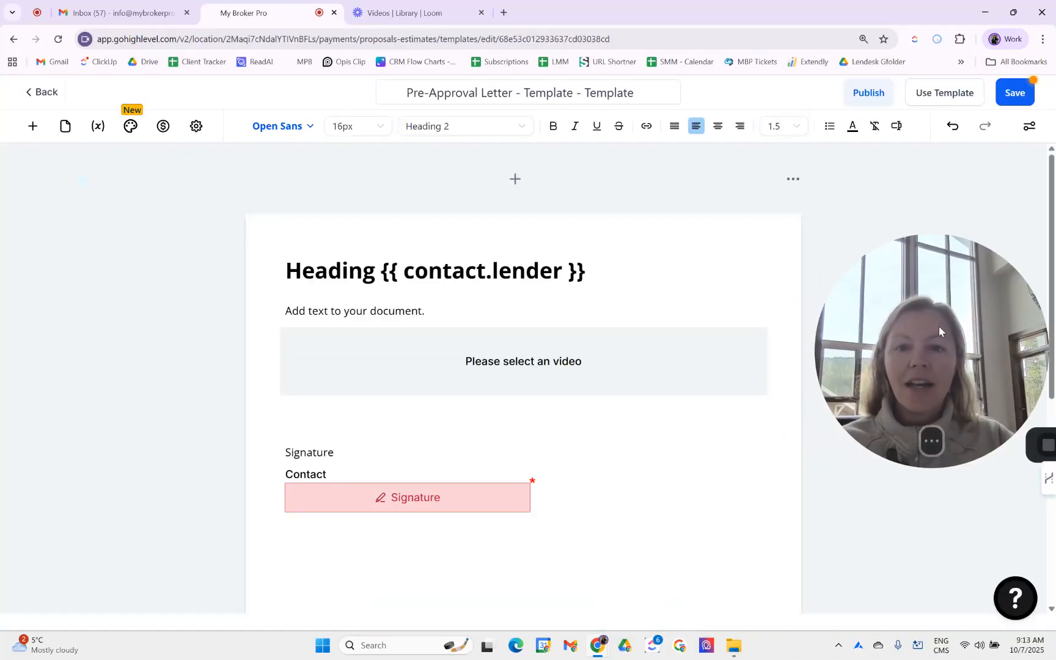
{"action": "left_click", "coordinate": [805, 262]}
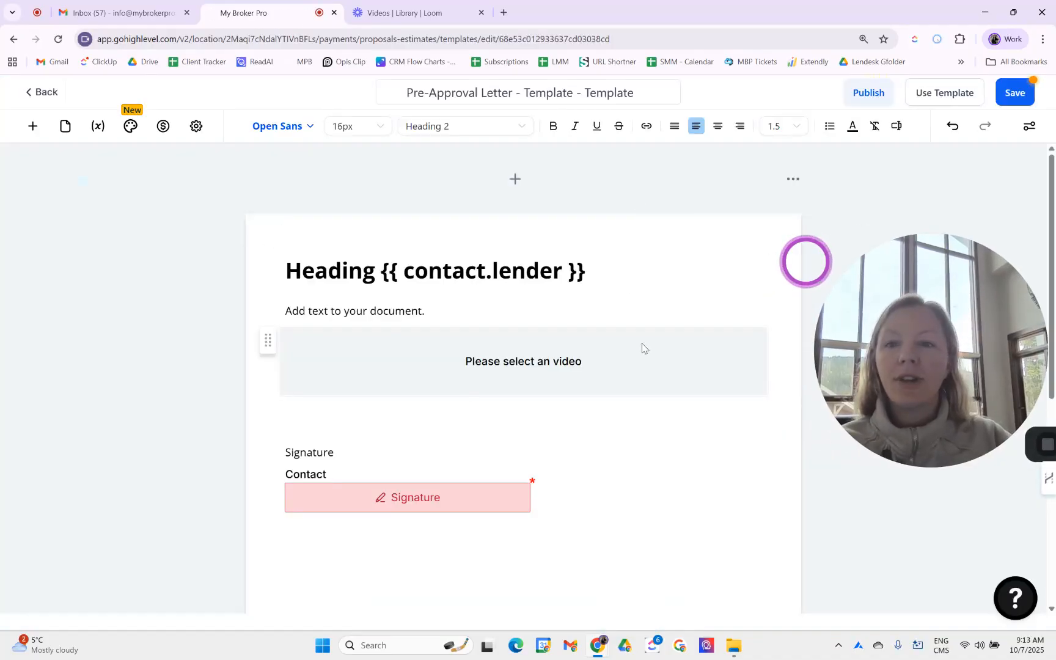
Publish the pre-approval letter template by generating its public document link, and copy the link.
{"action": "left_click", "coordinate": [866, 91]}
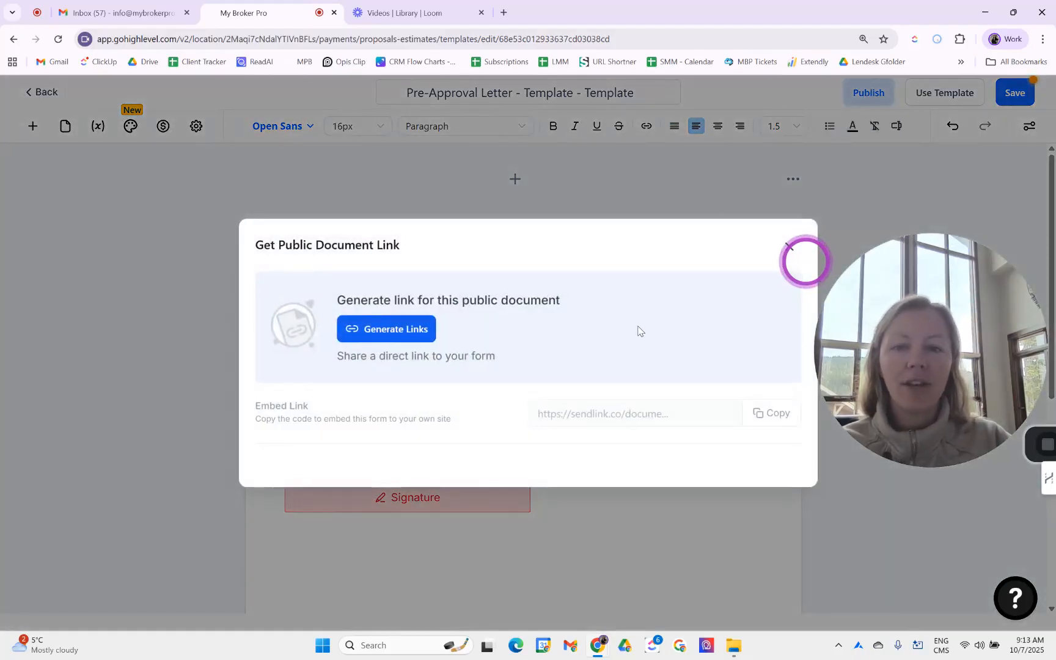
{"action": "left_click", "coordinate": [412, 331]}
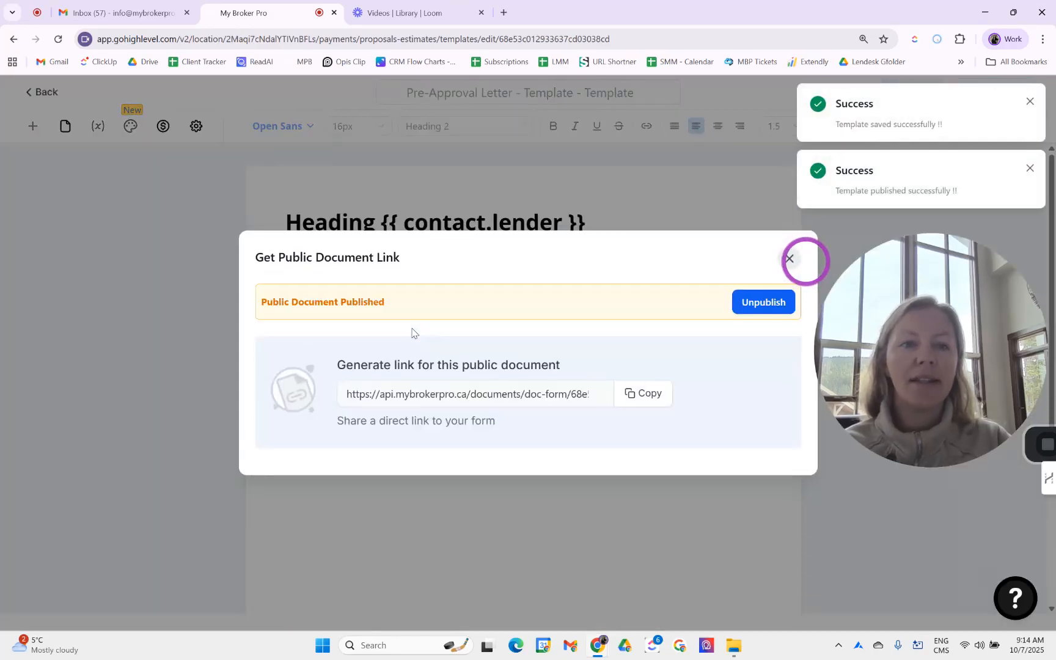
{"action": "left_click", "coordinate": [649, 395]}
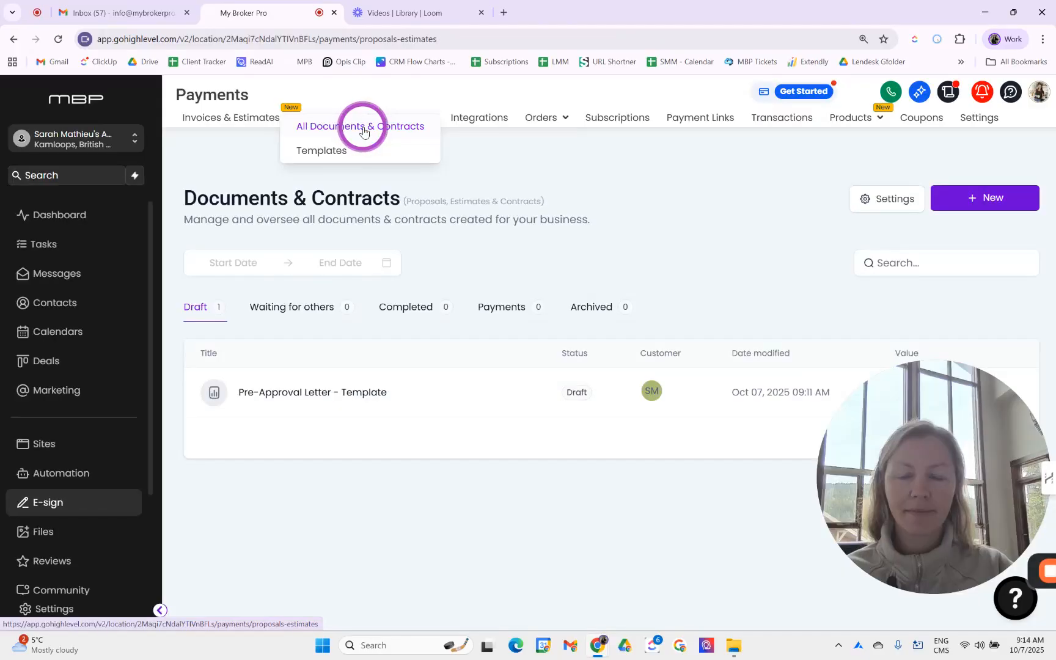
Open the Documents & Contracts templates list and check the actions offered for the pre-approval letter template.
{"action": "left_click", "coordinate": [330, 150]}
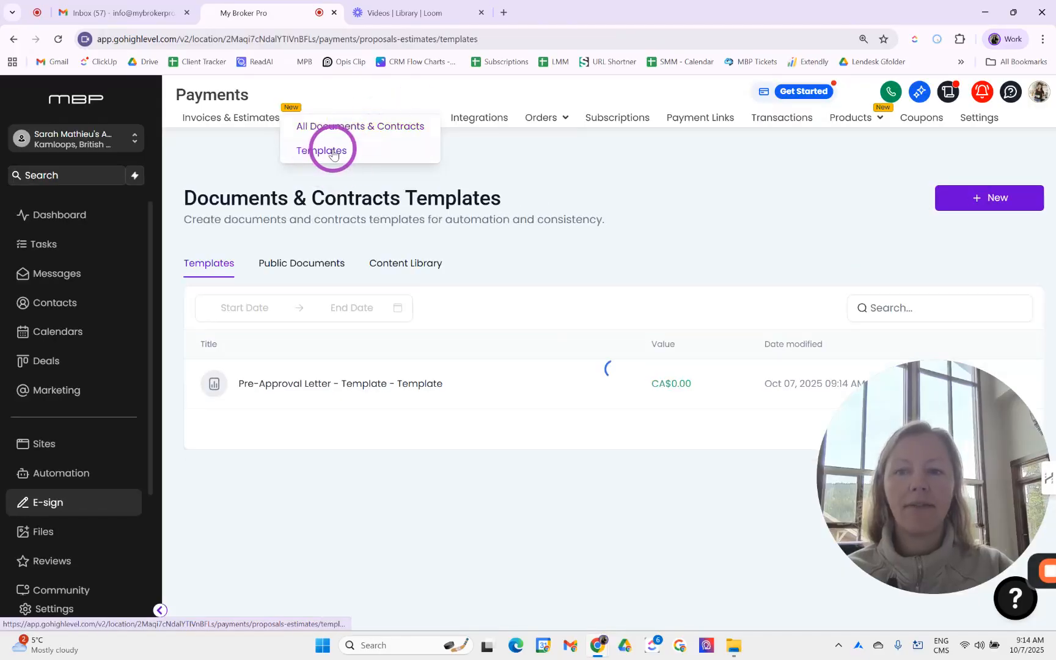
{"action": "mouse_move", "coordinate": [864, 550]}
{"action": "left_mouse_down"}
{"action": "mouse_move", "coordinate": [815, 574]}
{"action": "mouse_move", "coordinate": [860, 559]}
{"action": "mouse_move", "coordinate": [772, 581]}
{"action": "mouse_move", "coordinate": [724, 575]}
{"action": "left_mouse_up"}
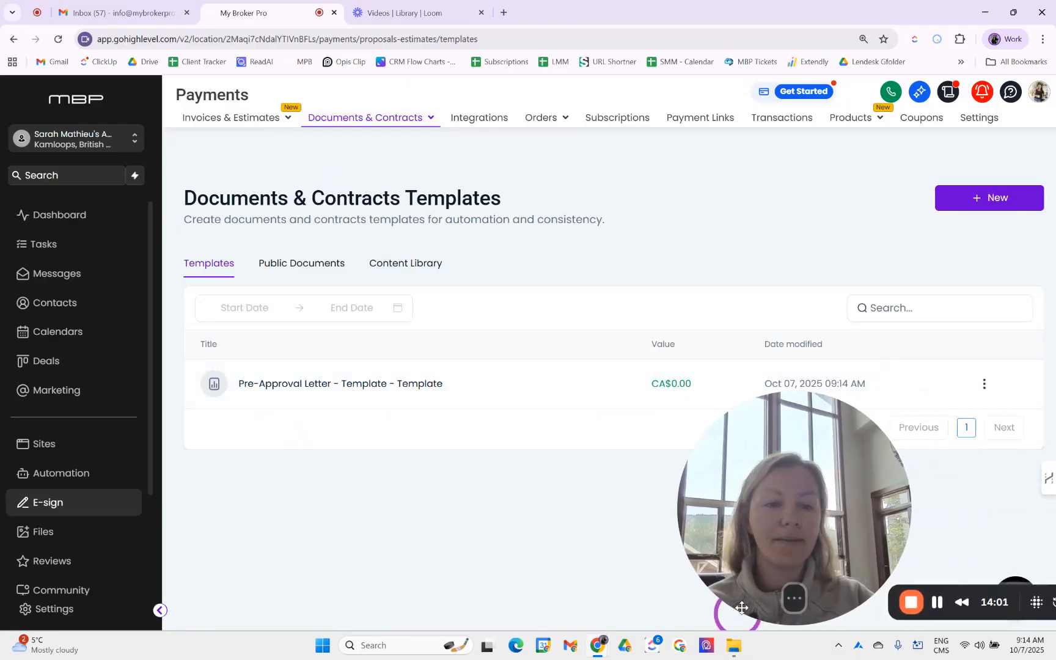
{"action": "left_click", "coordinate": [984, 384]}
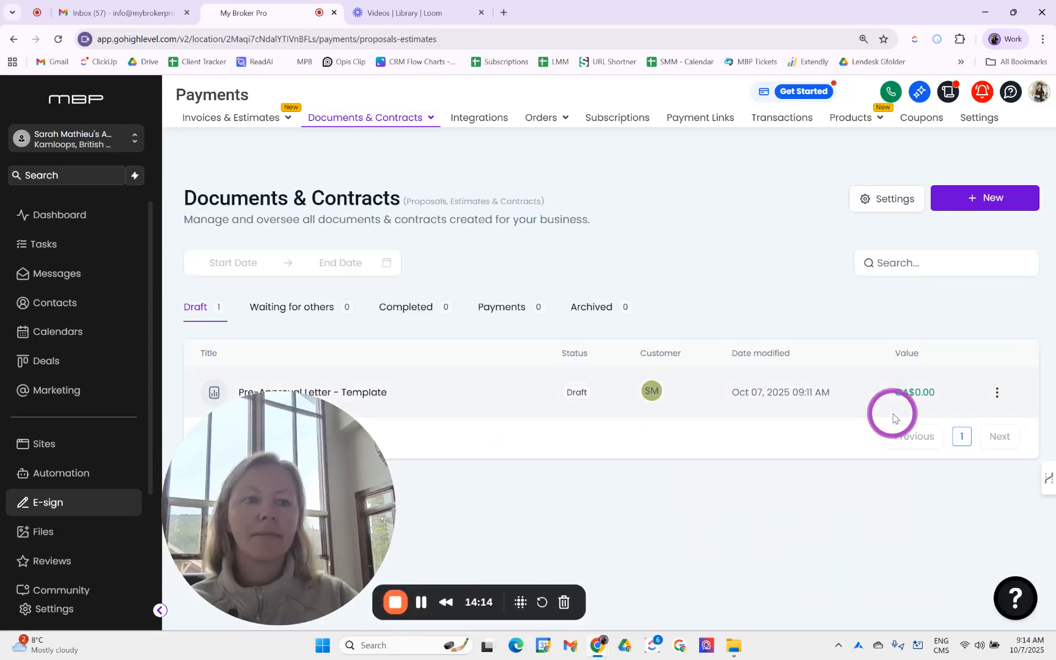
Create a new document by uploading the existing PDF "First National PDF example" from the Documents folder.
{"action": "left_click", "coordinate": [970, 199]}
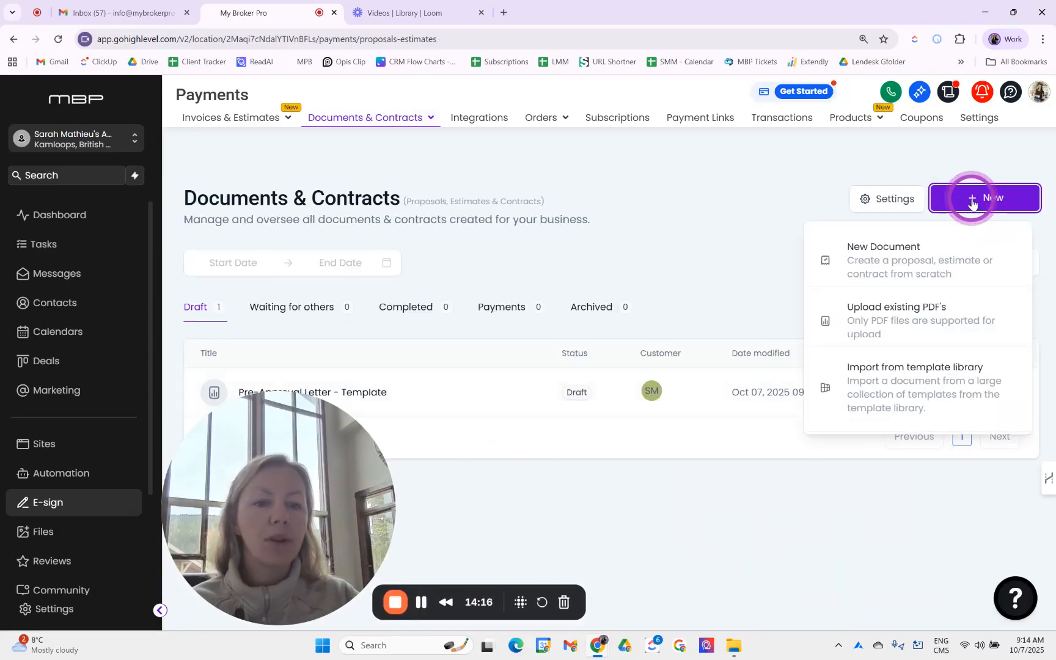
{"action": "right_click", "coordinate": [954, 321]}
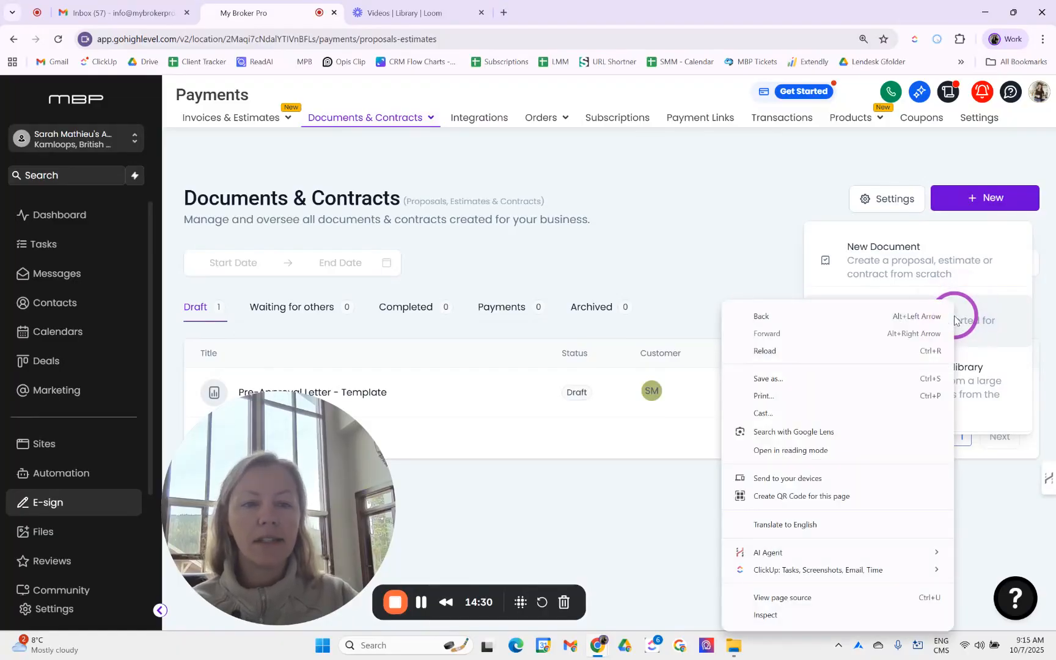
{"action": "left_click", "coordinate": [984, 319]}
{"action": "left_click", "coordinate": [988, 318]}
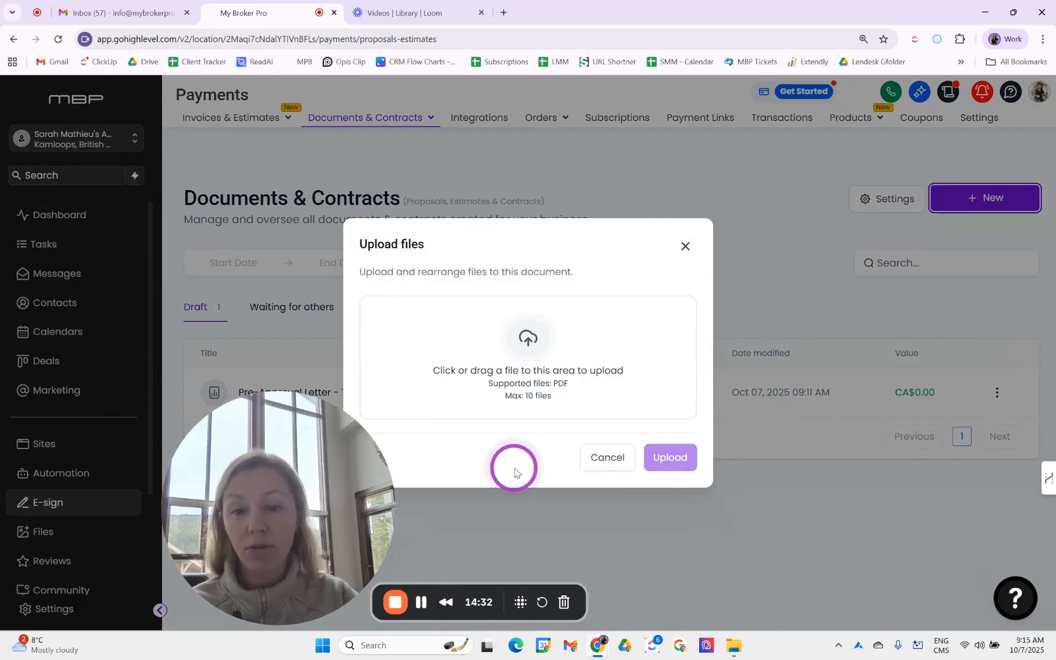
{"action": "left_click", "coordinate": [596, 367]}
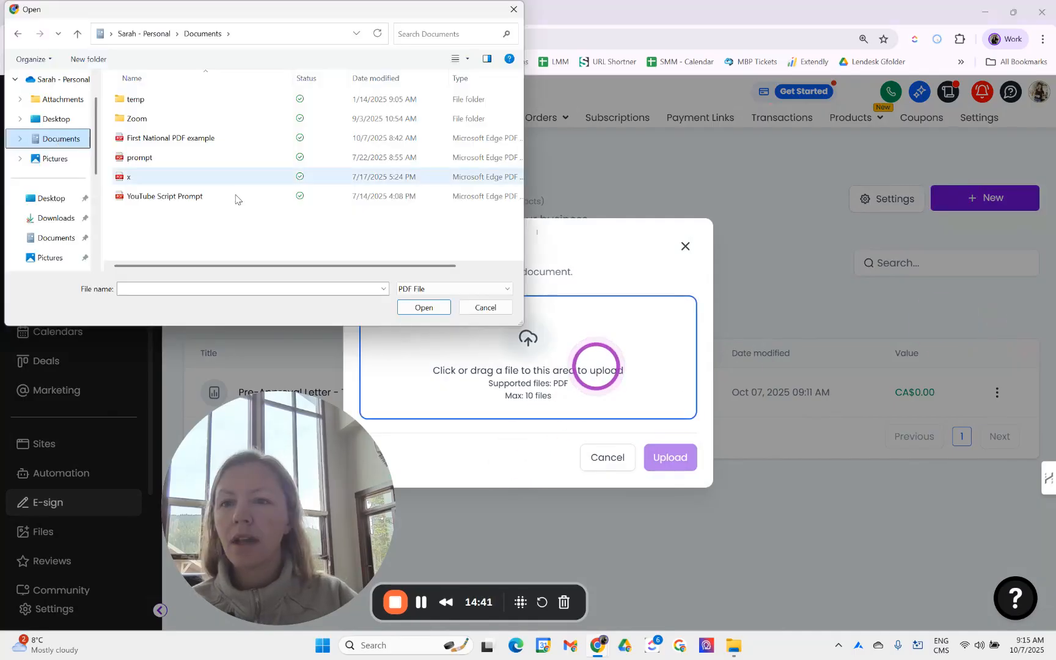
{"action": "double_click", "coordinate": [184, 138]}
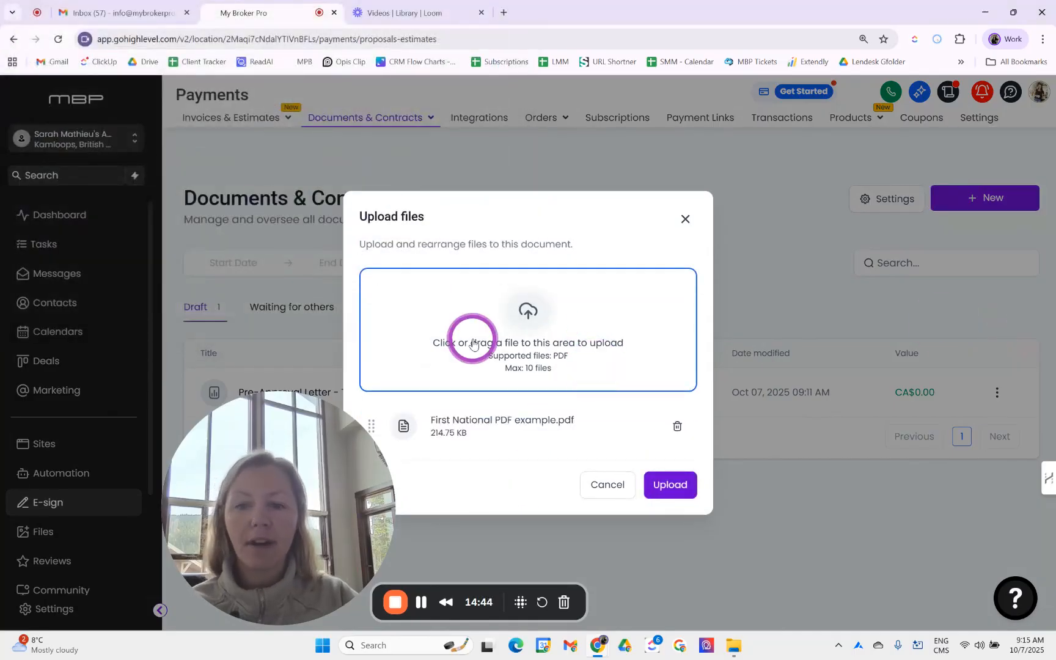
{"action": "left_click", "coordinate": [676, 494]}
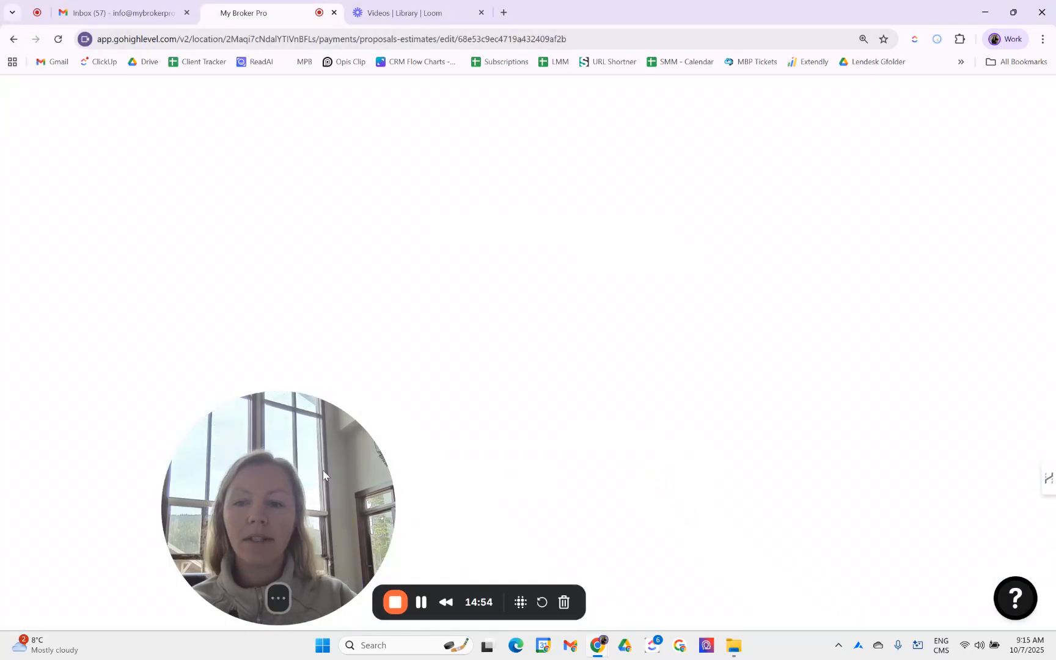
{"action": "left_click_drag", "start_coordinate": [324, 473], "coordinate": [944, 383]}
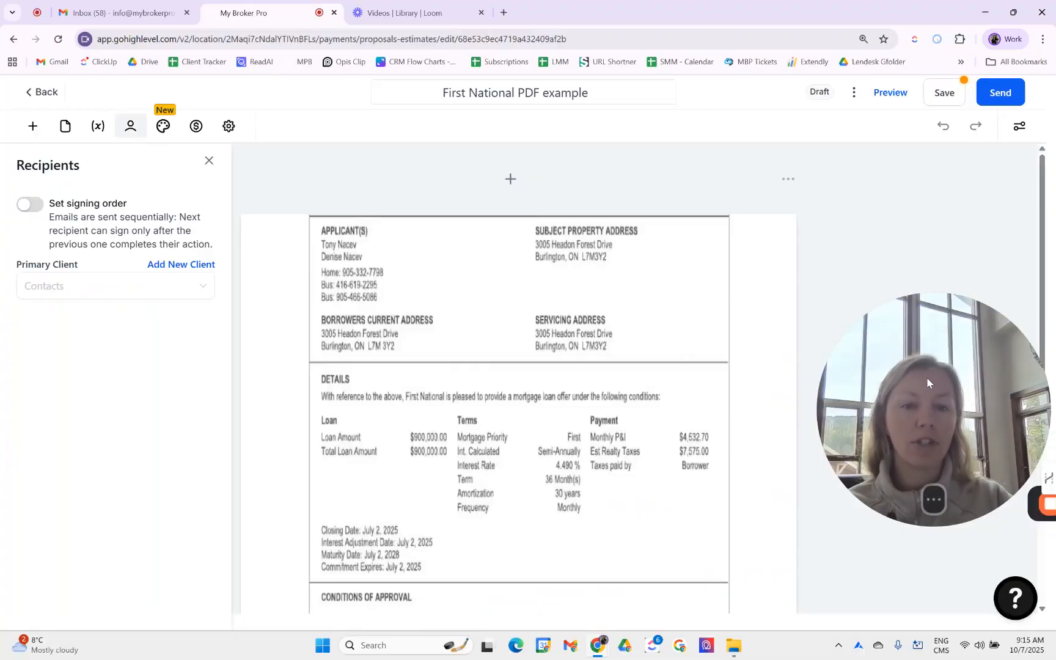
{"action": "left_click", "coordinate": [796, 372]}
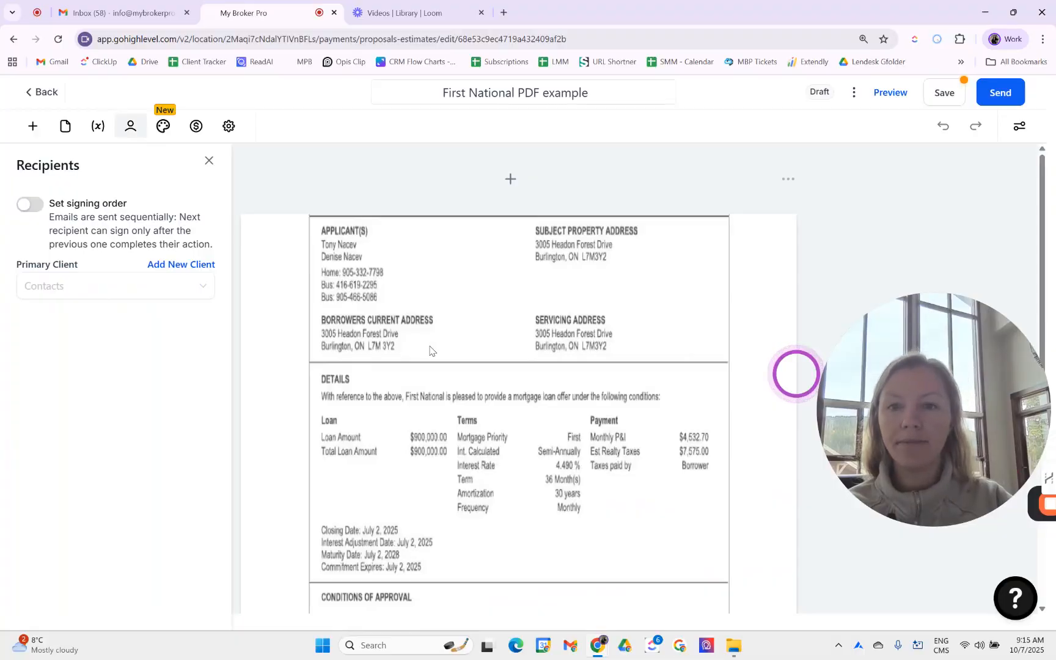
Add a Signature field to the PDF page, beside the closing and commitment dates and above the Conditions of Approval.
{"action": "scroll", "coordinate": [431, 352], "scroll_direction": "down", "scroll_amount": 1}
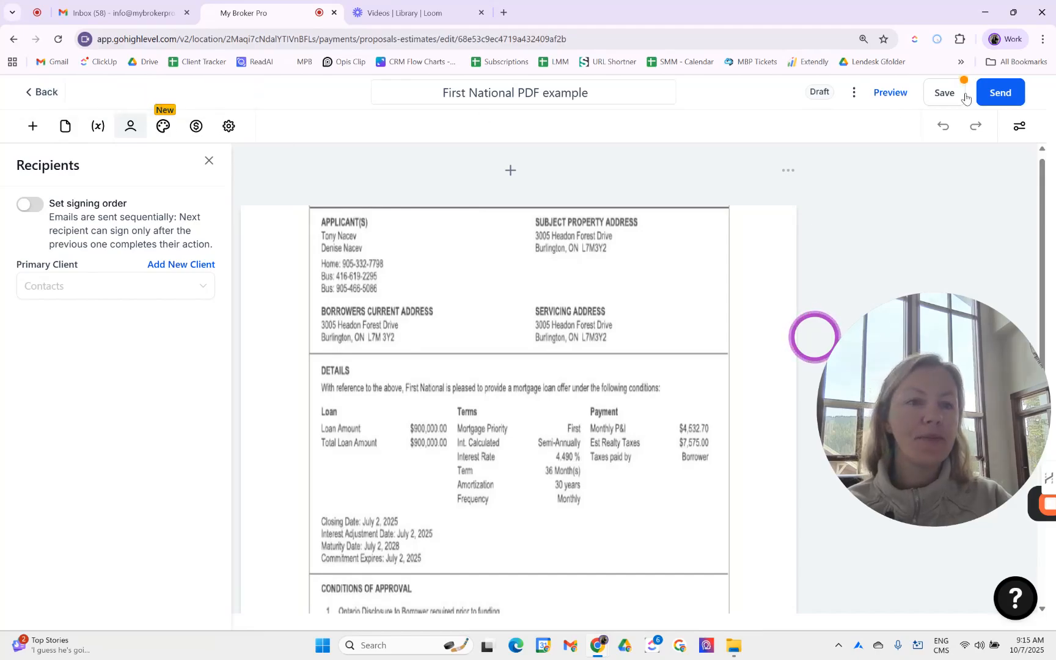
{"action": "left_click", "coordinate": [505, 358]}
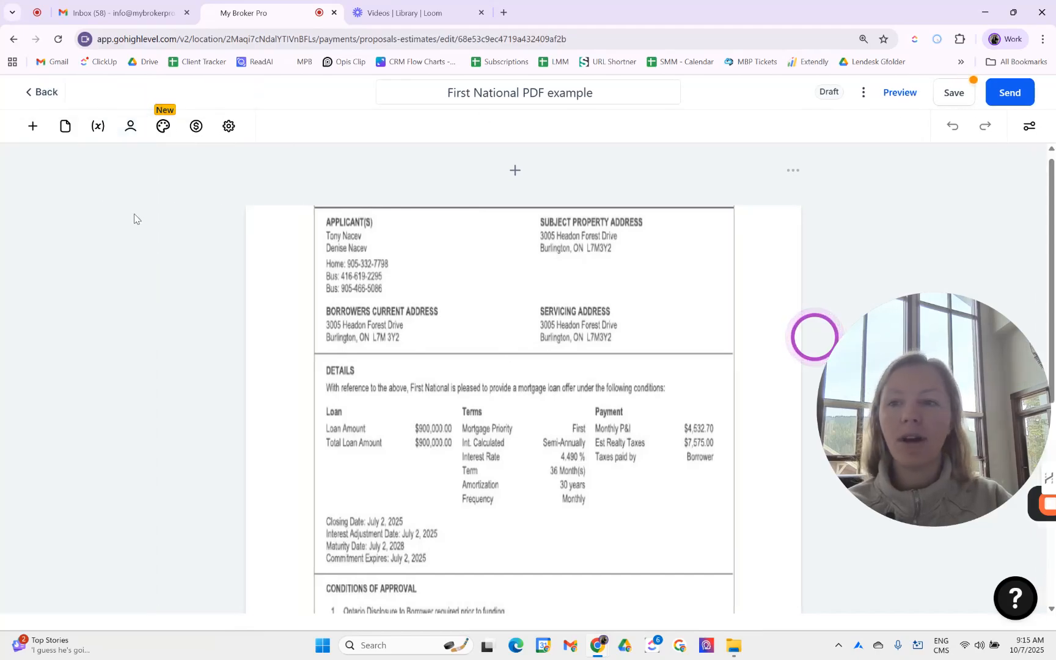
{"action": "left_click", "coordinate": [33, 126]}
{"action": "mouse_move", "coordinate": [40, 483]}
{"action": "left_mouse_down"}
{"action": "mouse_move", "coordinate": [518, 537]}
{"action": "mouse_move", "coordinate": [464, 511]}
{"action": "mouse_move", "coordinate": [500, 552]}
{"action": "left_mouse_up"}
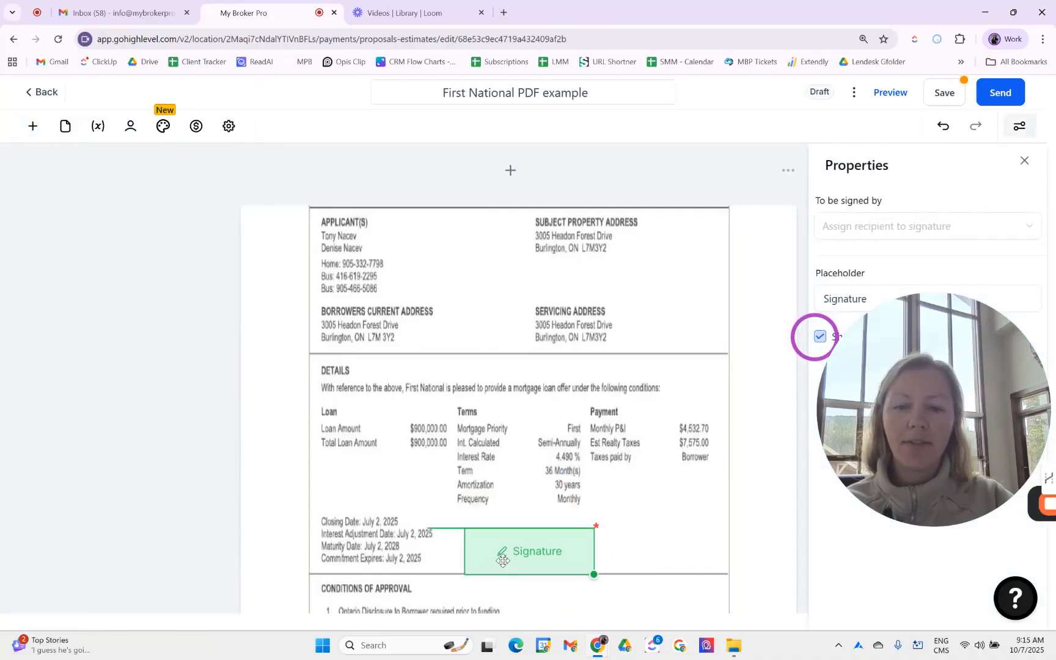
Add an Initials field beside condition 12 near the page's right edge, shrink it, and place a Date field just above it.
{"action": "left_click", "coordinate": [33, 127]}
{"action": "mouse_move", "coordinate": [55, 565]}
{"action": "left_mouse_down"}
{"action": "mouse_move", "coordinate": [562, 537]}
{"action": "mouse_move", "coordinate": [638, 496]}
{"action": "left_mouse_up"}
{"action": "scroll", "coordinate": [661, 240], "scroll_direction": "down", "scroll_amount": 6}
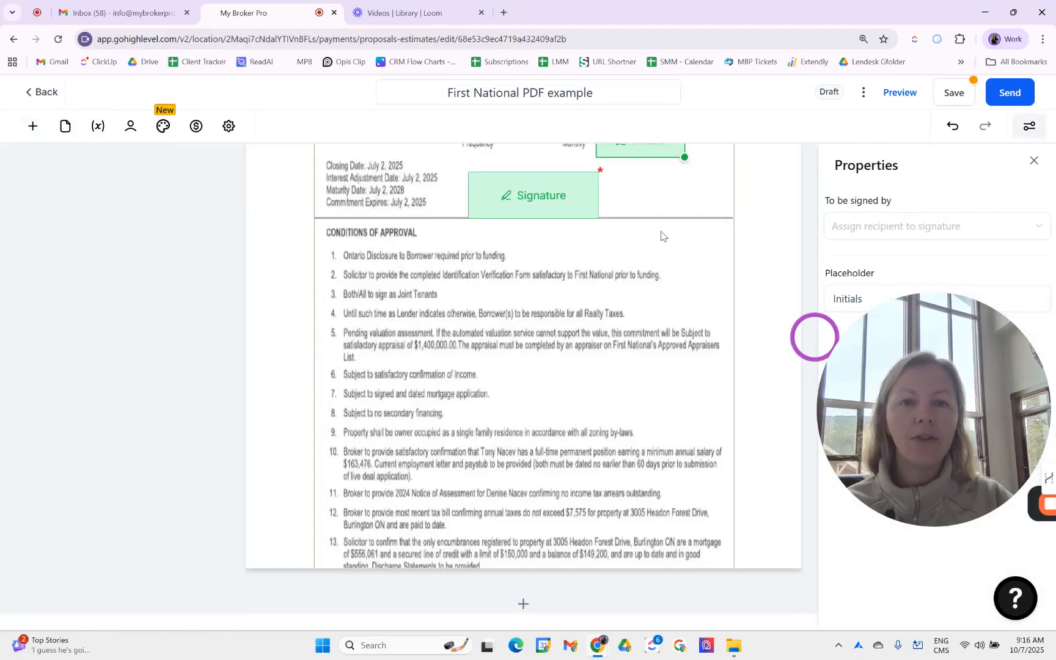
{"action": "left_click_drag", "start_coordinate": [663, 144], "coordinate": [807, 587]}
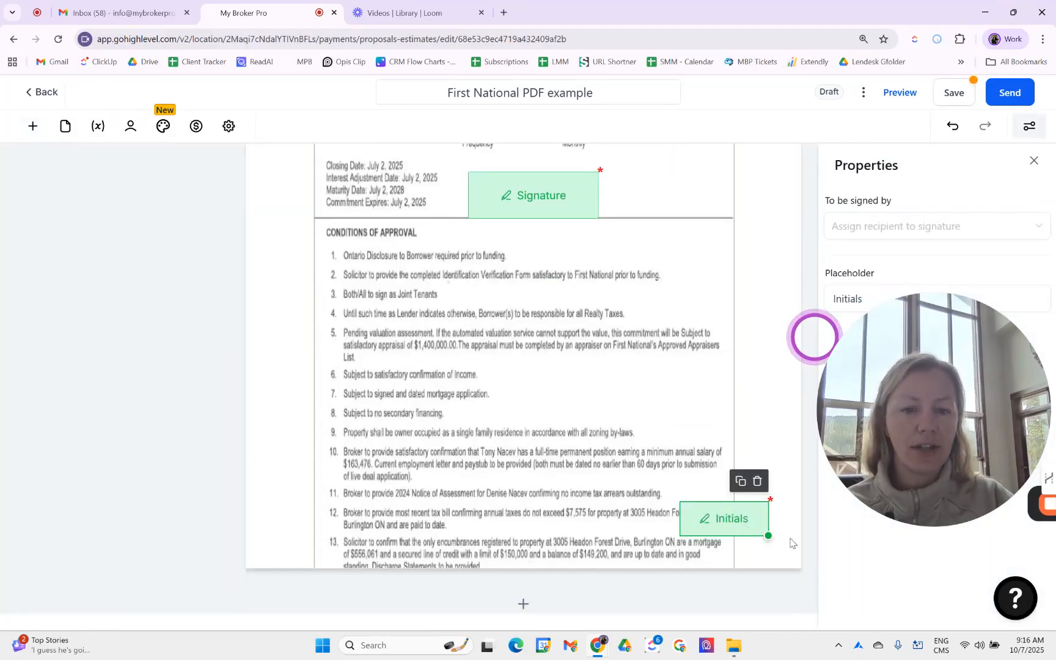
{"action": "left_click_drag", "start_coordinate": [769, 536], "coordinate": [724, 518]}
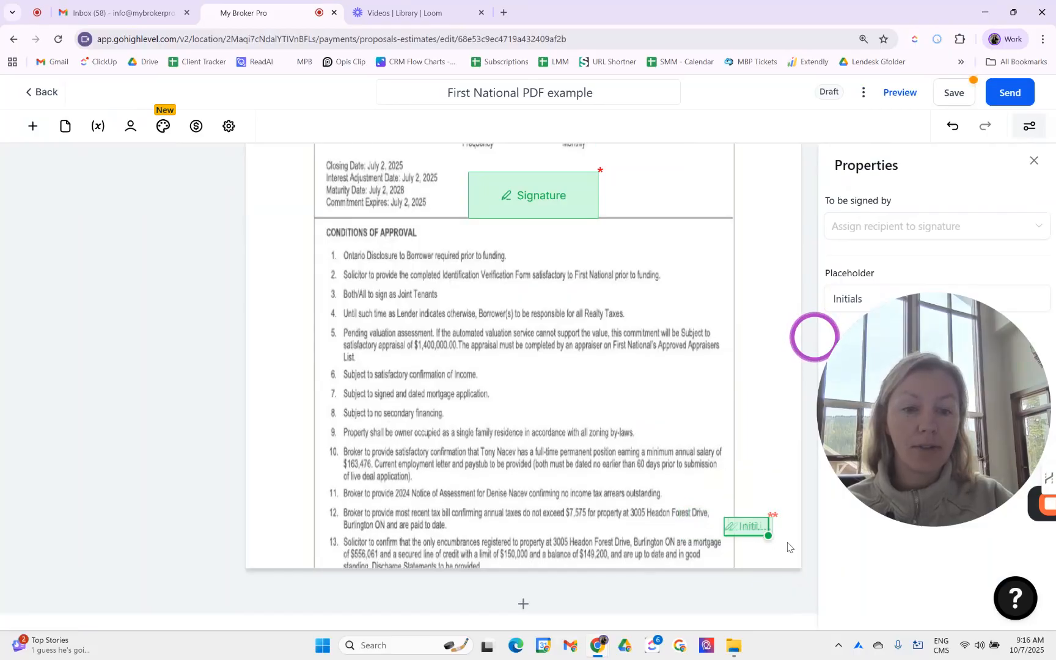
{"action": "left_click", "coordinate": [33, 126]}
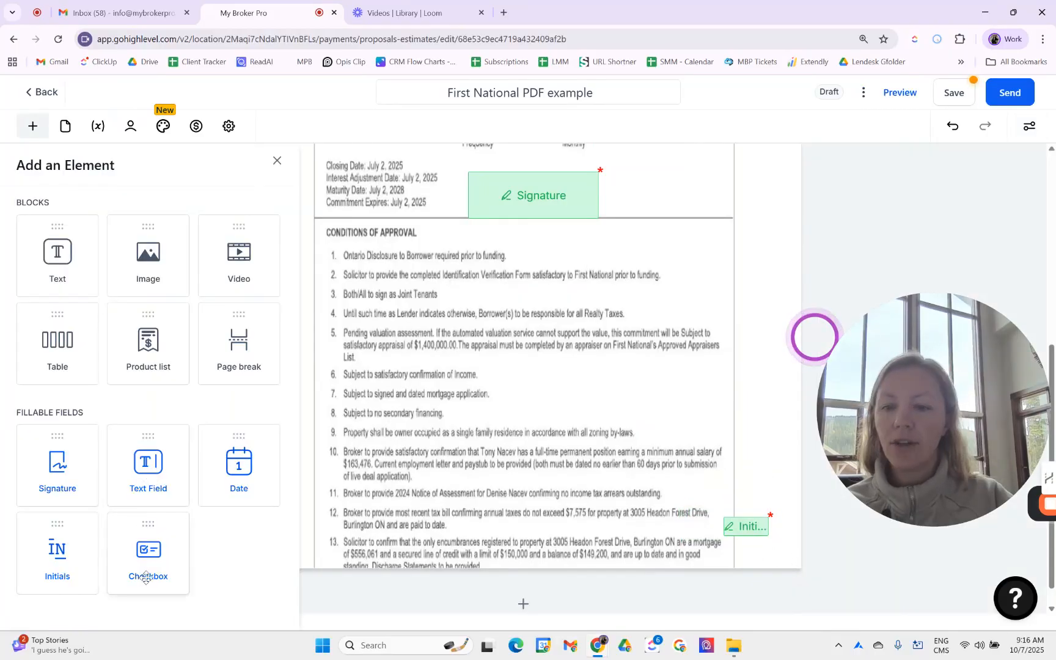
{"action": "left_click_drag", "start_coordinate": [266, 455], "coordinate": [720, 508]}
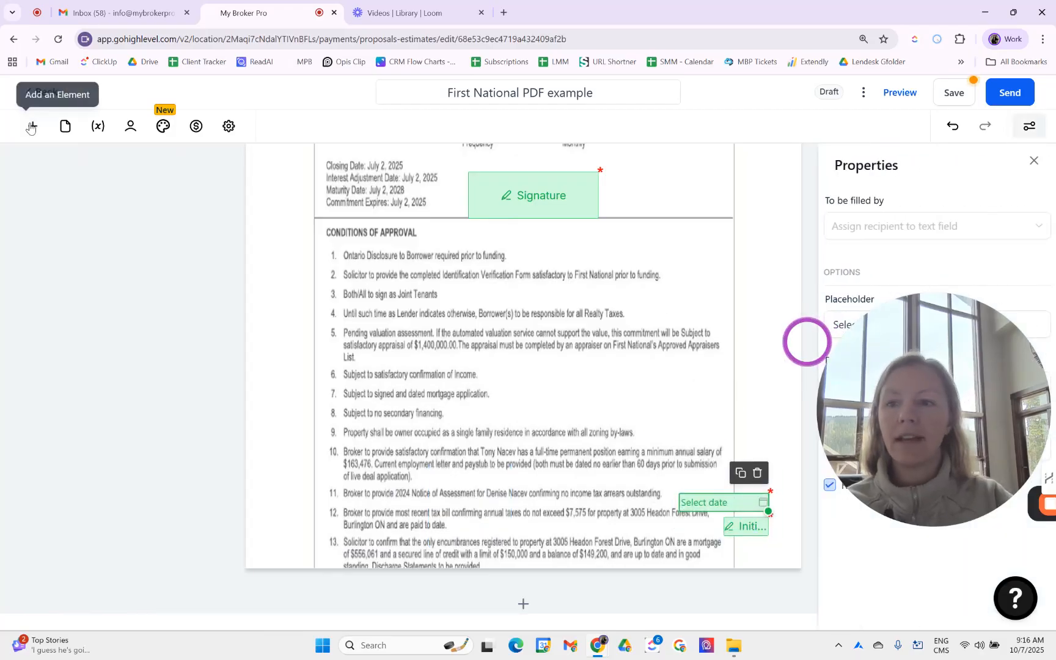
Check the document's recipient settings and try to send the document without a primary client assigned.
{"action": "left_click", "coordinate": [125, 133]}
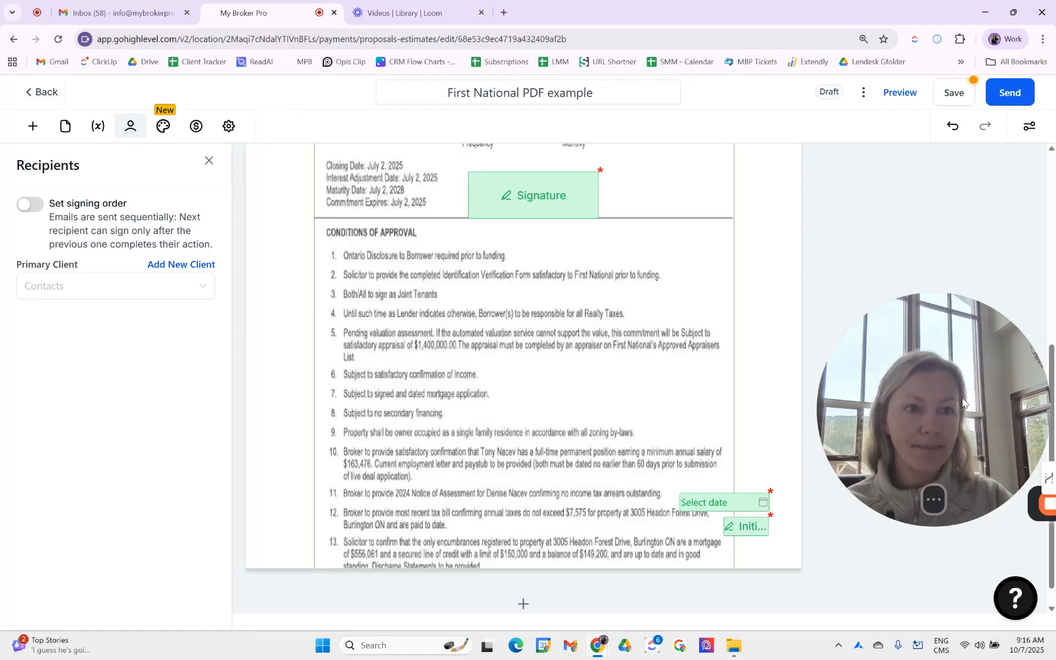
{"action": "left_click", "coordinate": [813, 318]}
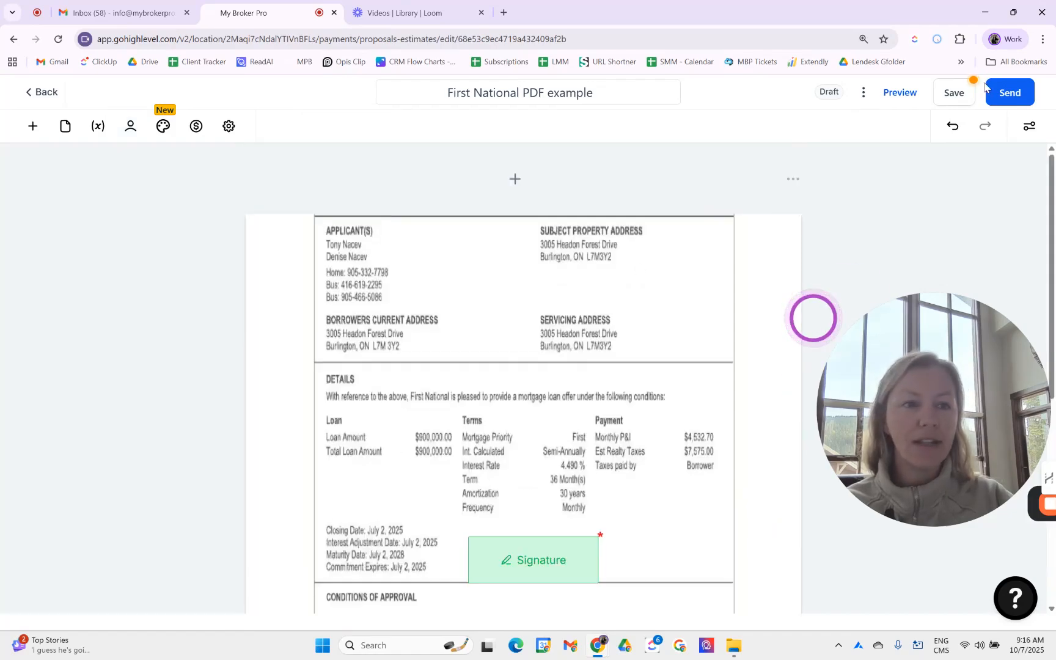
{"action": "left_click", "coordinate": [1005, 96]}
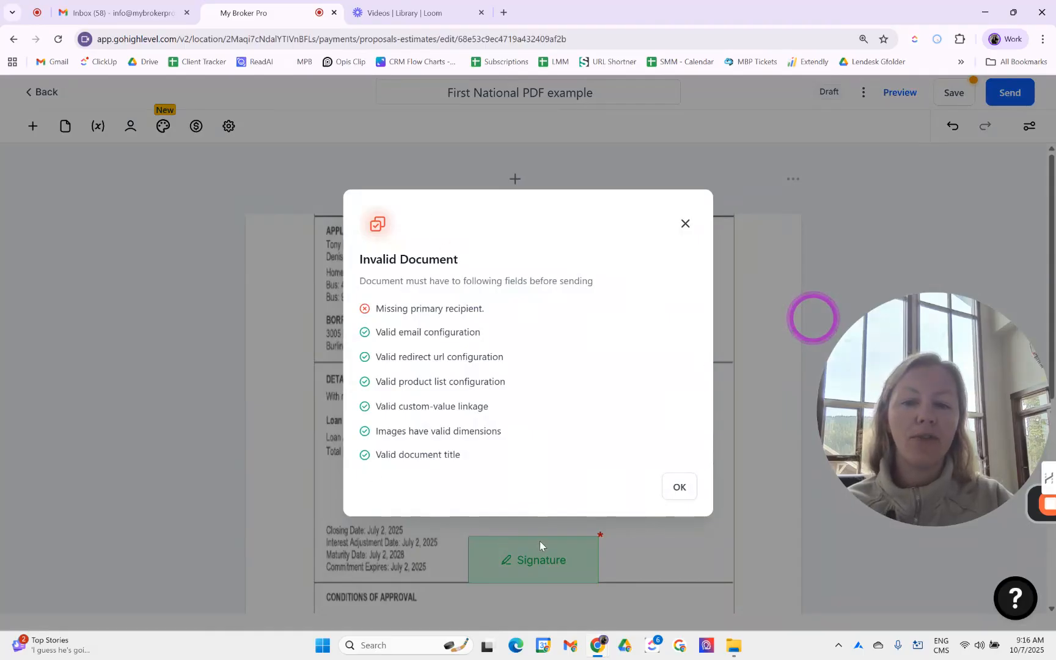
From the Documents & Contracts list, open the template library for importing a document and browse the available templates.
{"action": "left_click", "coordinate": [991, 199]}
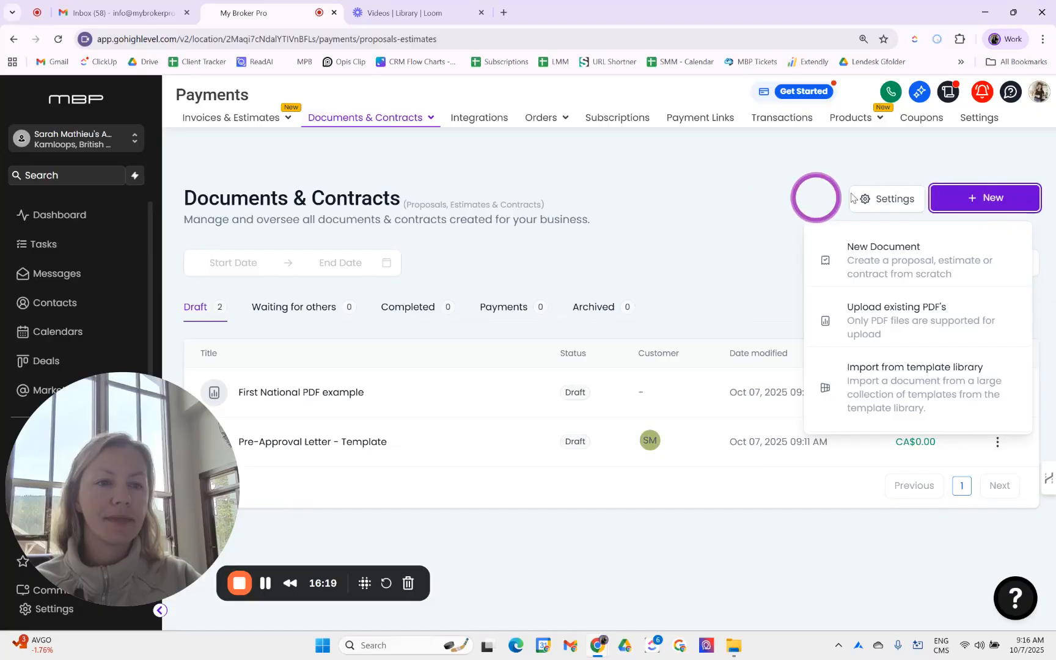
{"action": "left_click", "coordinate": [999, 198]}
{"action": "left_click", "coordinate": [999, 198]}
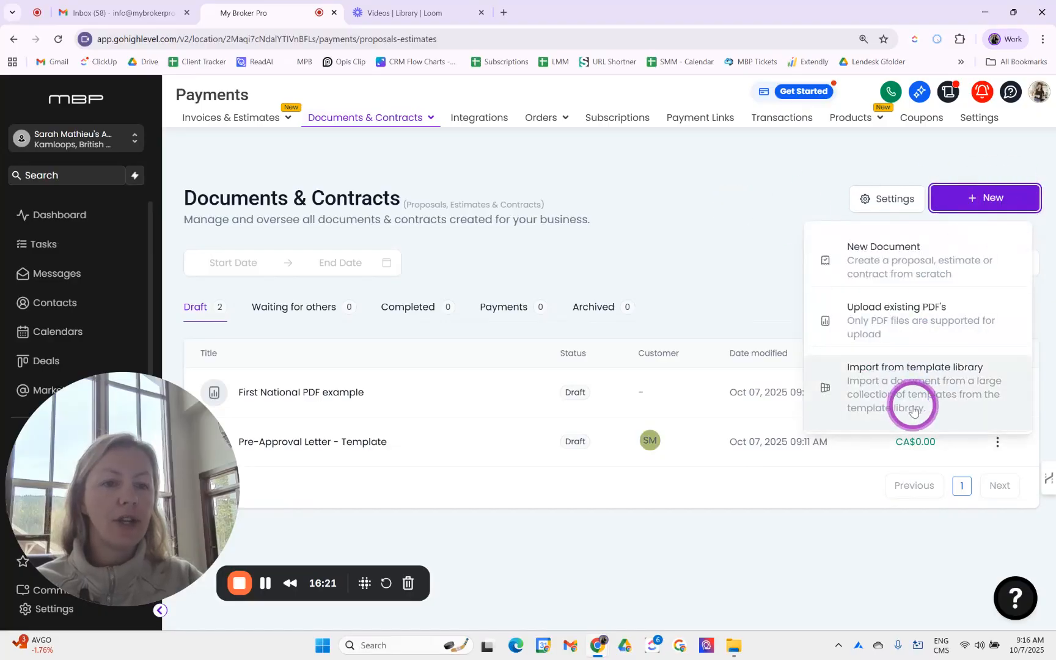
{"action": "left_click", "coordinate": [949, 393]}
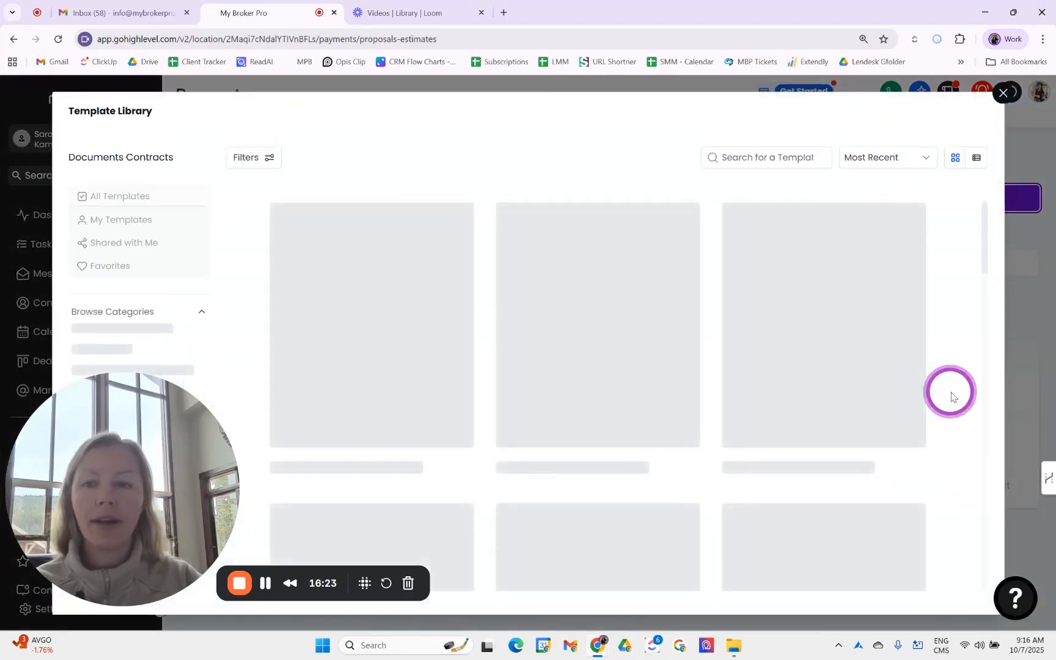
{"action": "scroll", "coordinate": [500, 290], "scroll_direction": "down", "scroll_amount": 6}
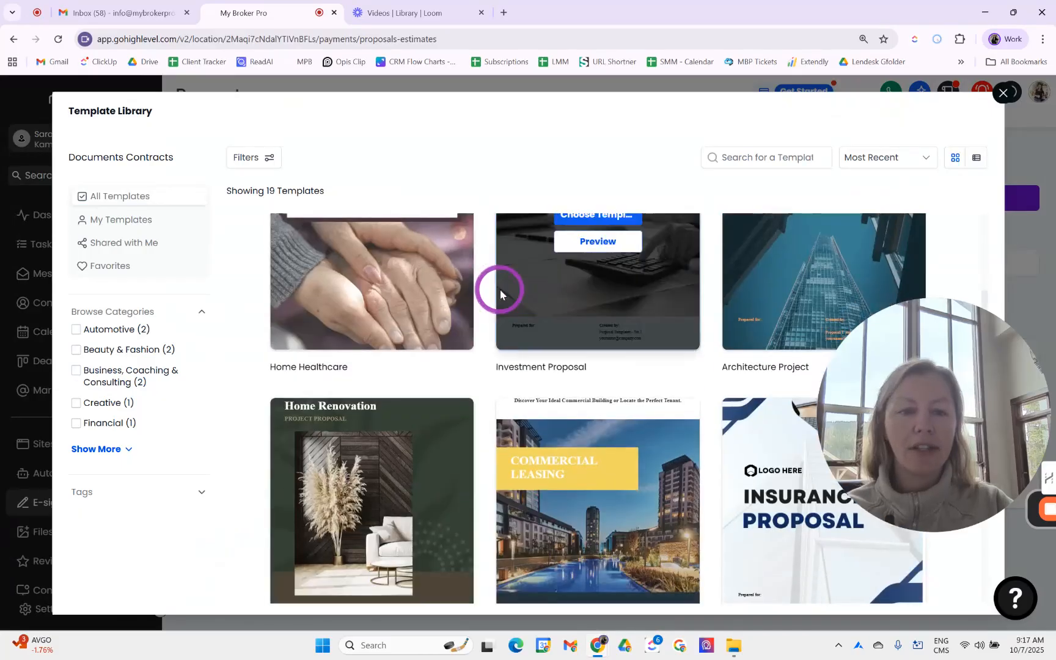
{"action": "scroll", "coordinate": [500, 294], "scroll_direction": "down", "scroll_amount": 10}
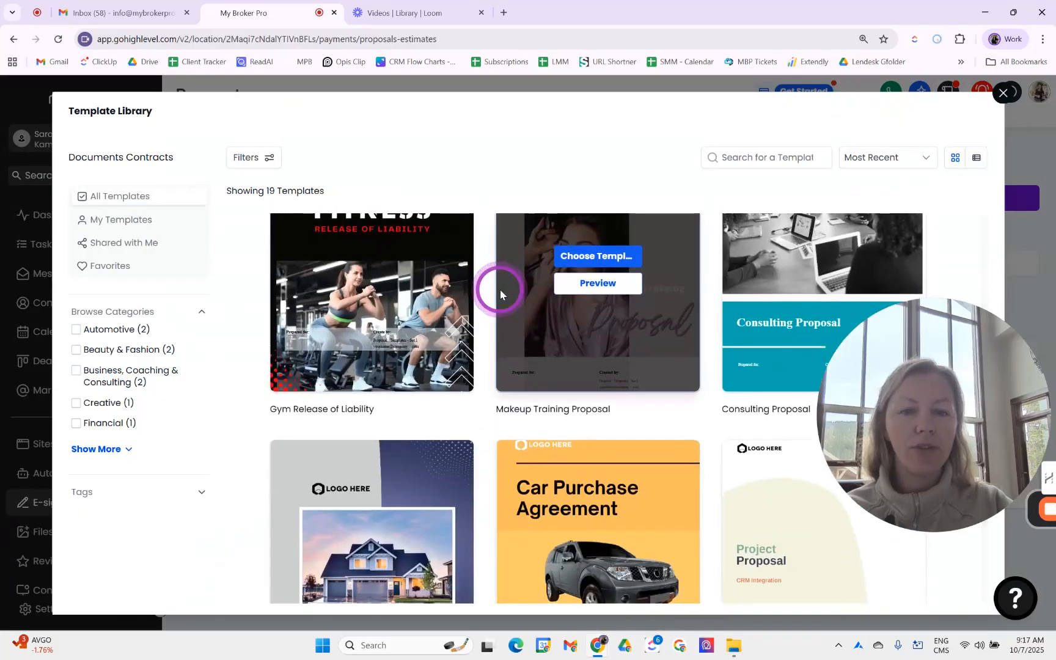
{"action": "scroll", "coordinate": [500, 293], "scroll_direction": "down", "scroll_amount": 10}
{"action": "scroll", "coordinate": [499, 293], "scroll_direction": "up", "scroll_amount": 20}
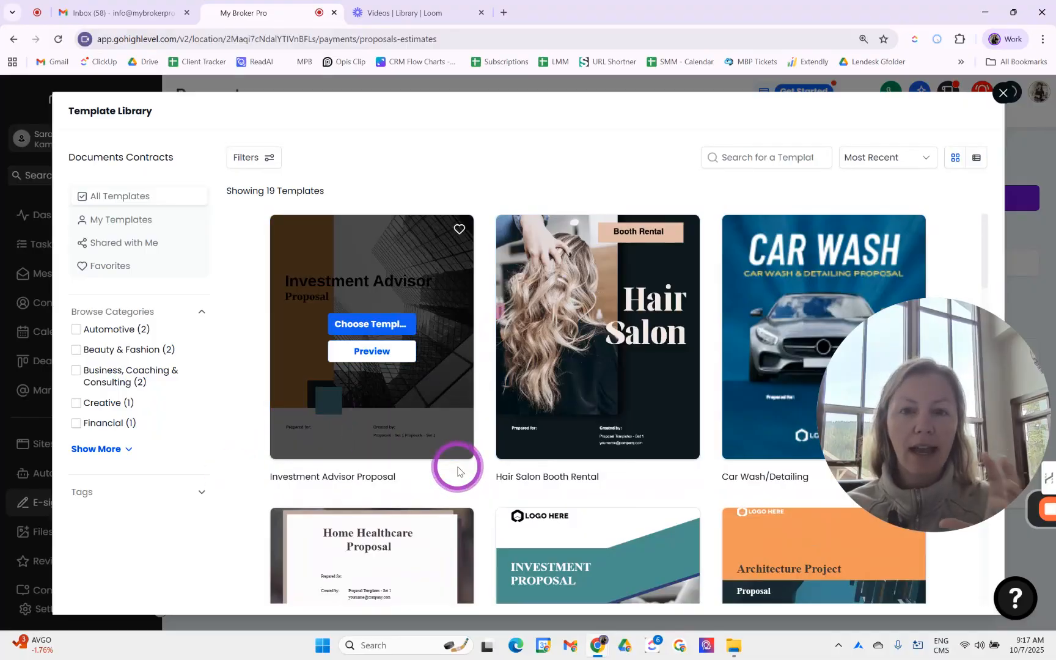
{"action": "scroll", "coordinate": [459, 470], "scroll_direction": "down", "scroll_amount": 14}
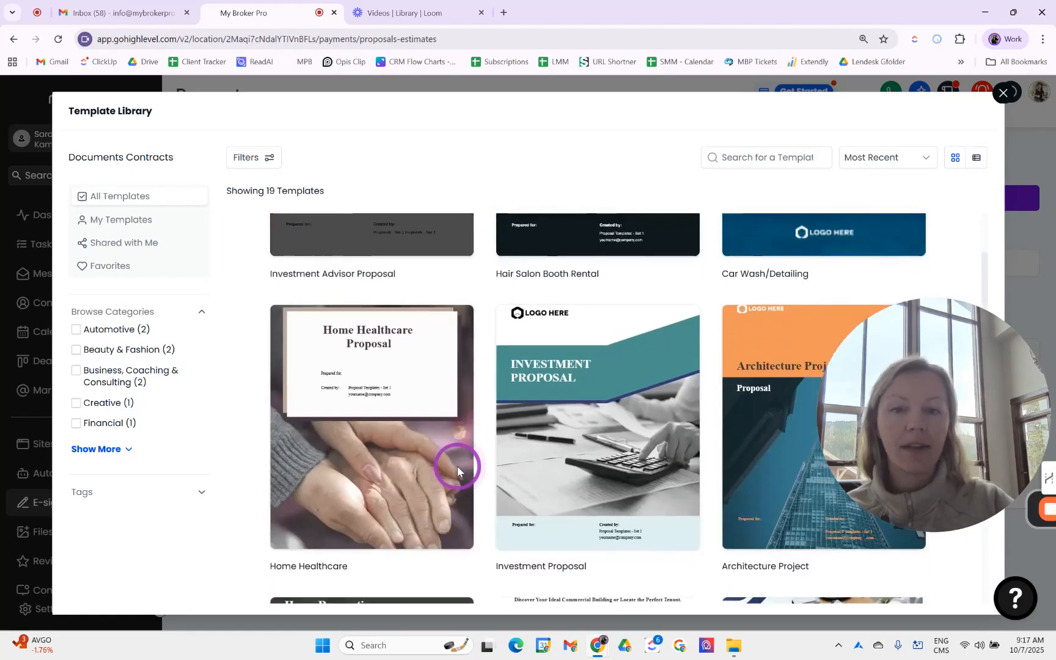
{"action": "scroll", "coordinate": [457, 465], "scroll_direction": "up", "scroll_amount": 5}
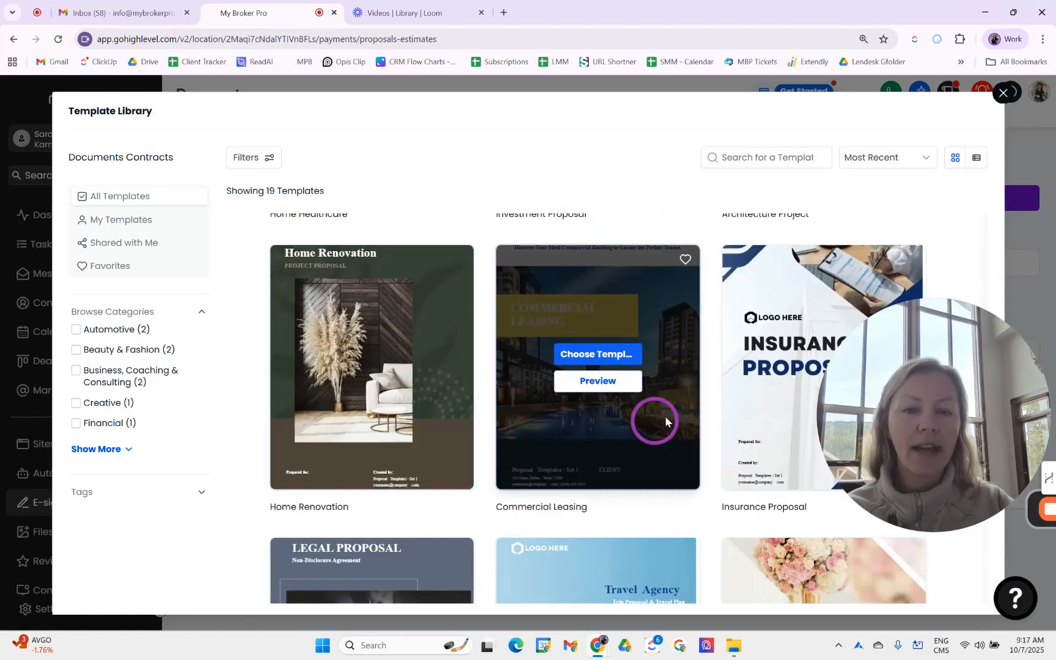
{"action": "mouse_move", "coordinate": [607, 302]}
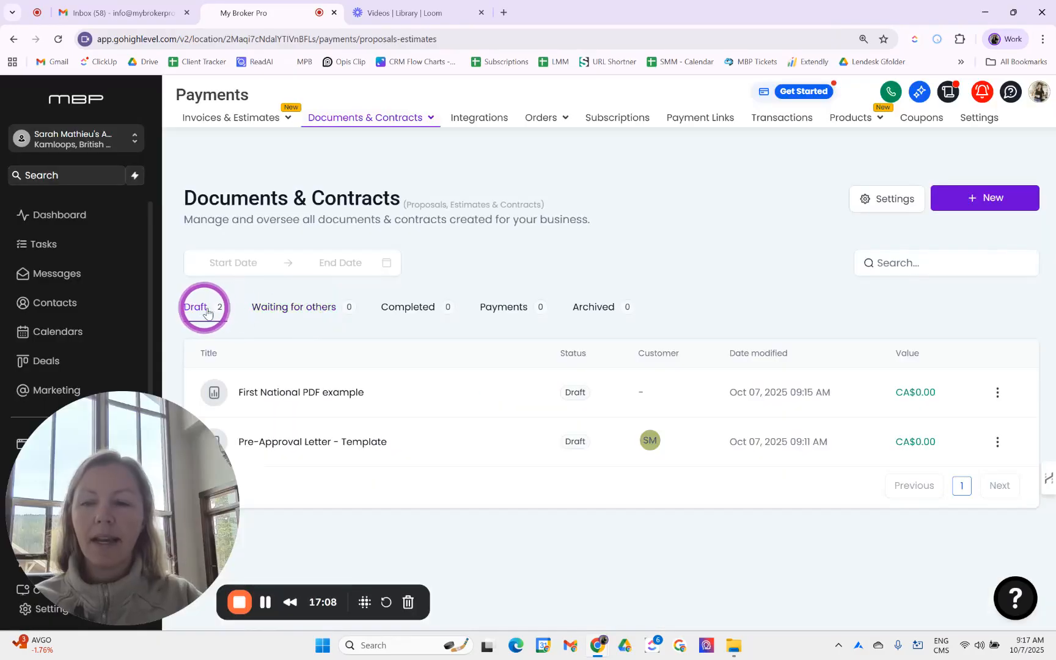
Check the Waiting for others, Completed, Payments and Archived document lists, and go back to Waiting for others.
{"action": "left_click", "coordinate": [282, 314]}
{"action": "left_click", "coordinate": [431, 310]}
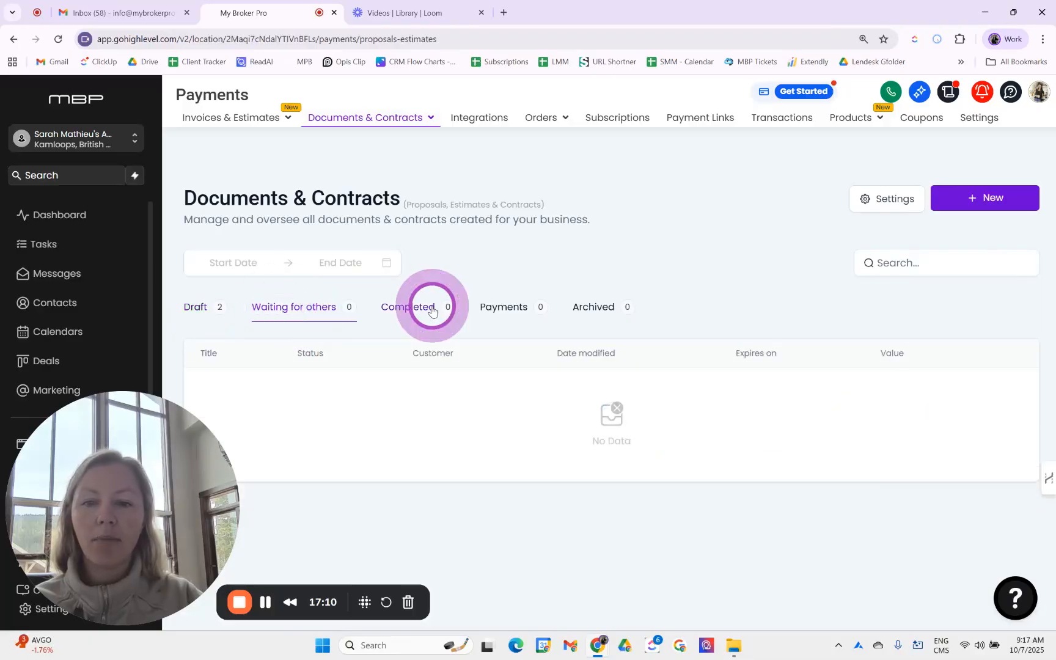
{"action": "left_click", "coordinate": [510, 314]}
{"action": "left_click", "coordinate": [608, 310]}
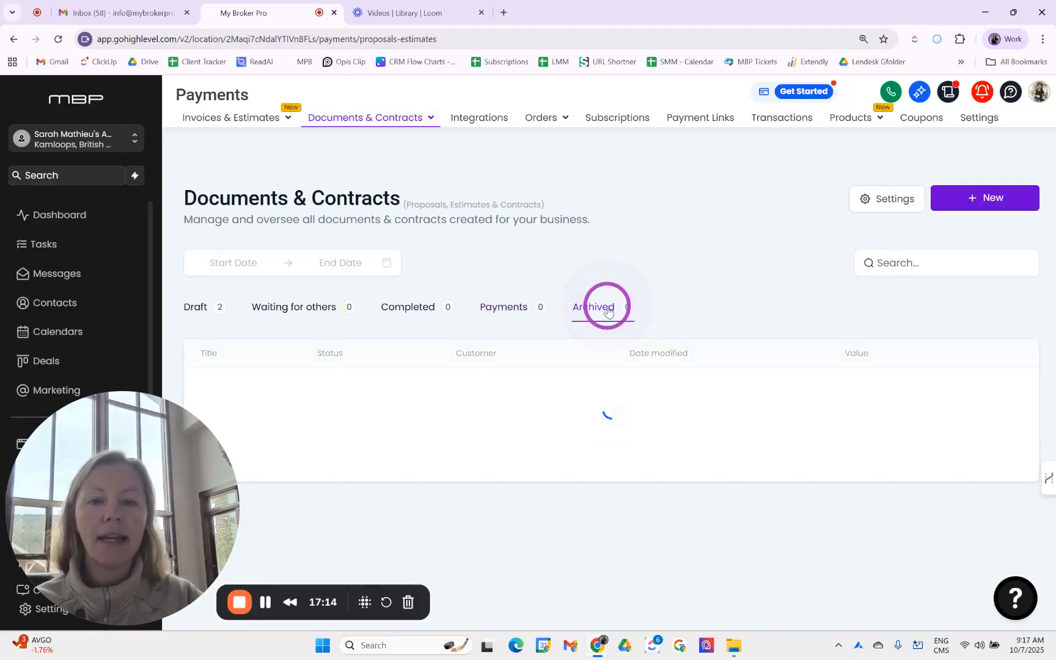
{"action": "left_click", "coordinate": [296, 307]}
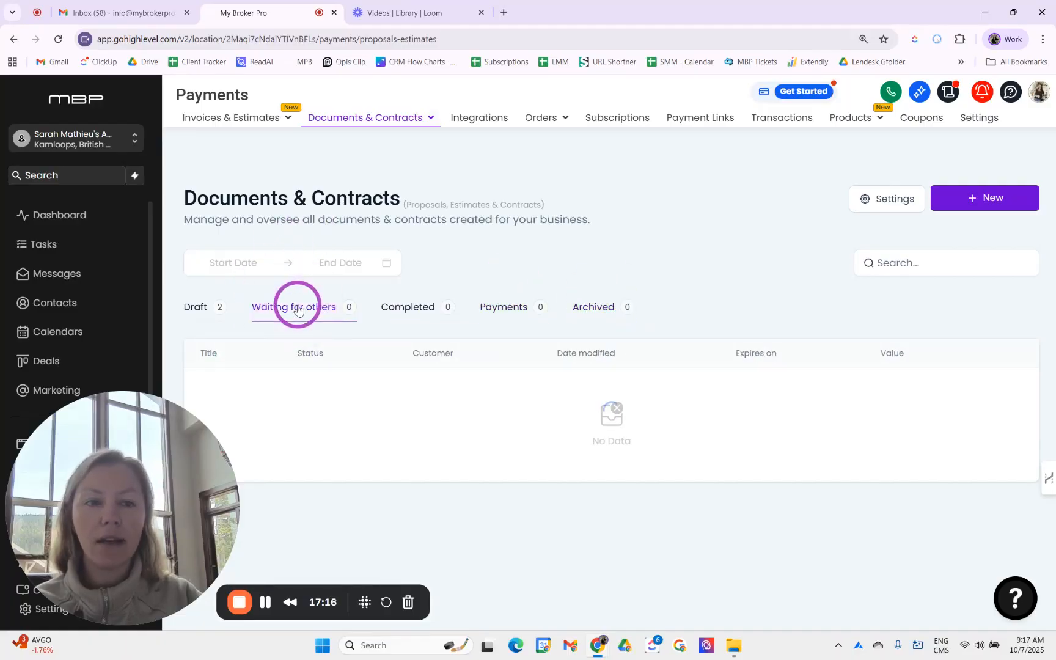
Open the document settings and preview the default email template for the Document received customer notification, closing it without changes.
{"action": "left_click", "coordinate": [885, 200]}
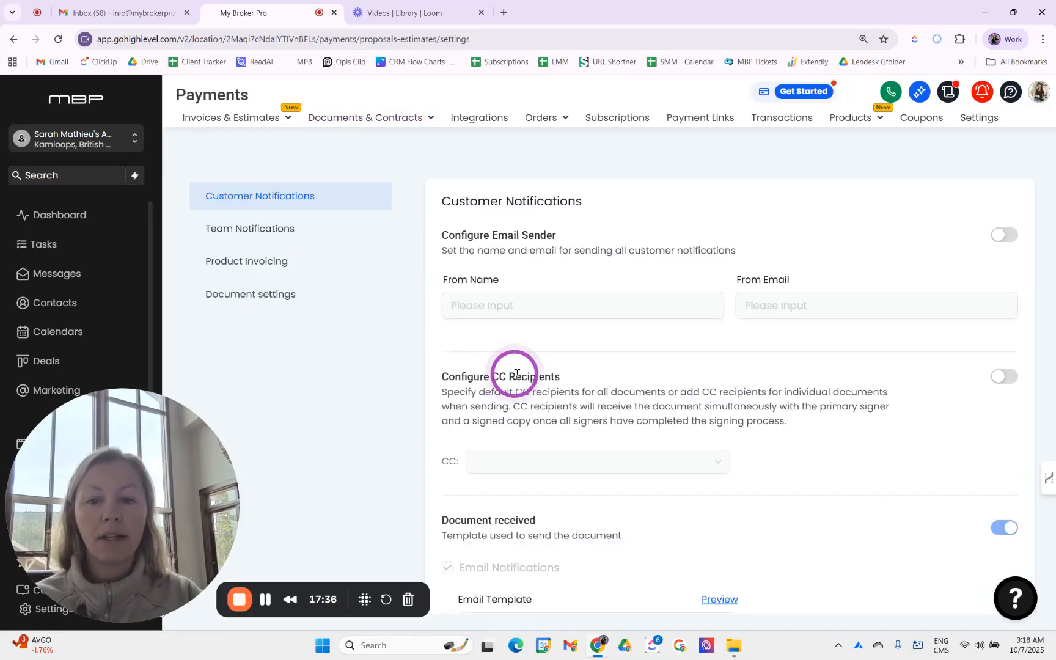
{"action": "scroll", "coordinate": [557, 375], "scroll_direction": "down", "scroll_amount": 3}
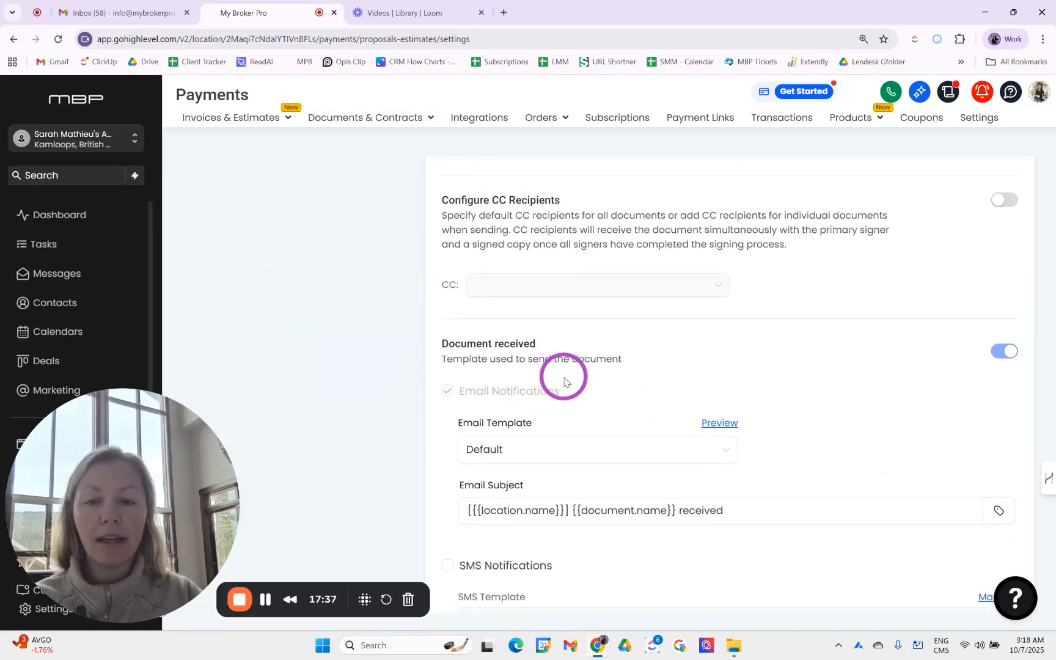
{"action": "scroll", "coordinate": [550, 429], "scroll_direction": "down", "scroll_amount": 2}
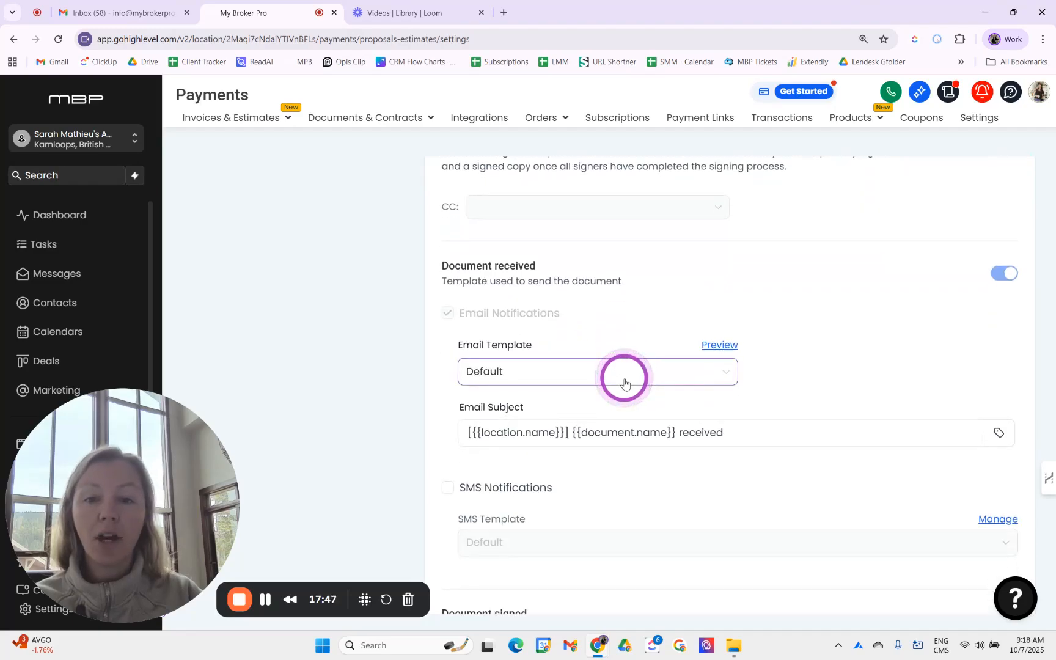
{"action": "scroll", "coordinate": [624, 380], "scroll_direction": "down", "scroll_amount": 1}
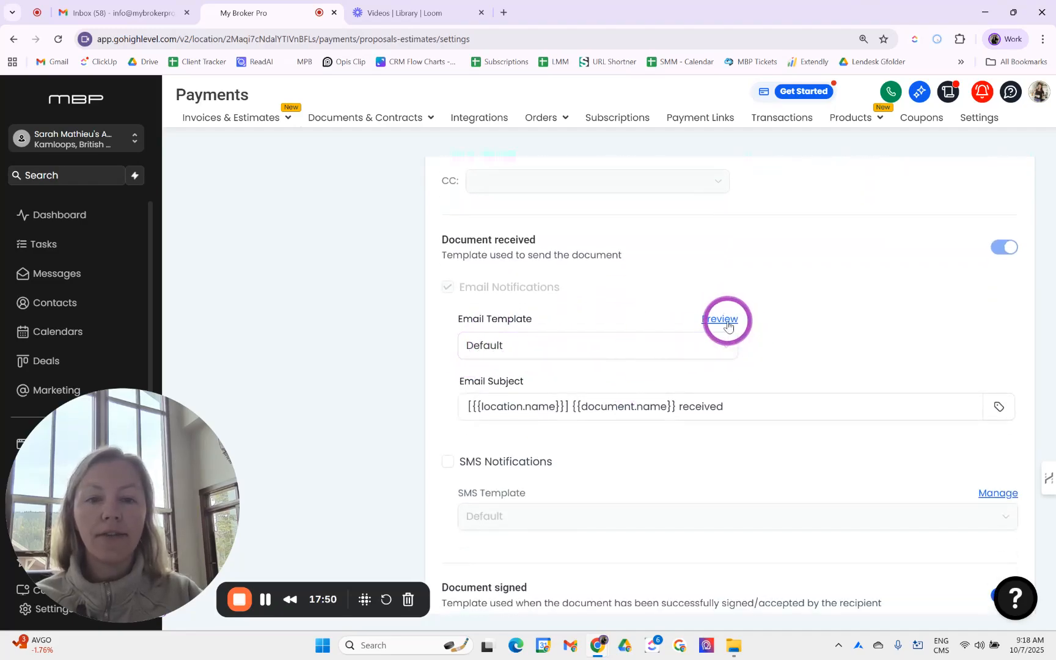
{"action": "left_click", "coordinate": [722, 320]}
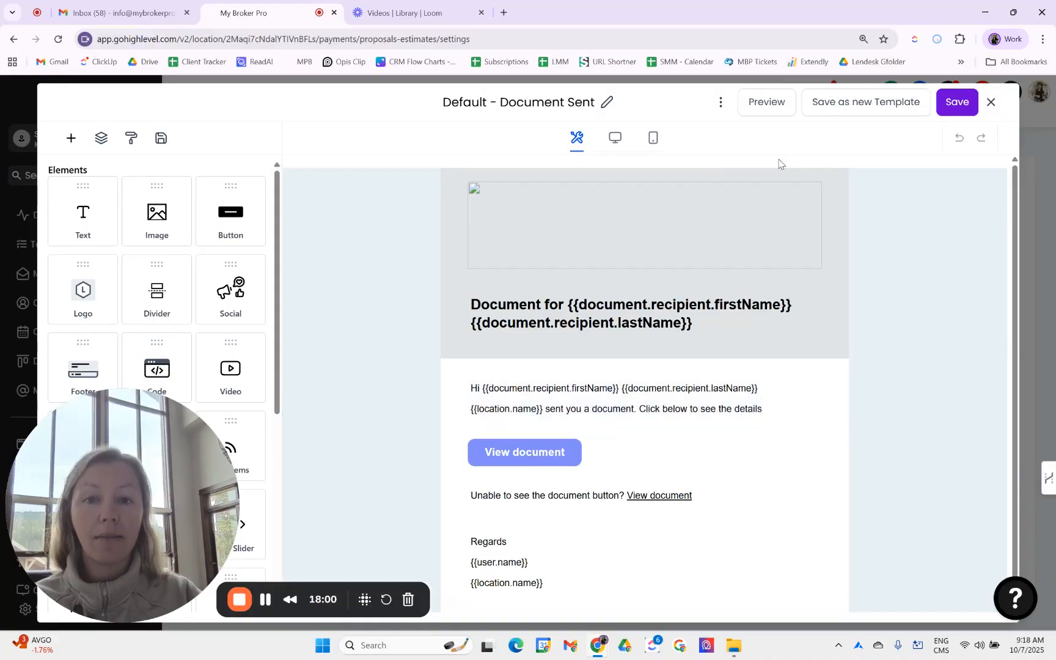
{"action": "left_click", "coordinate": [991, 102]}
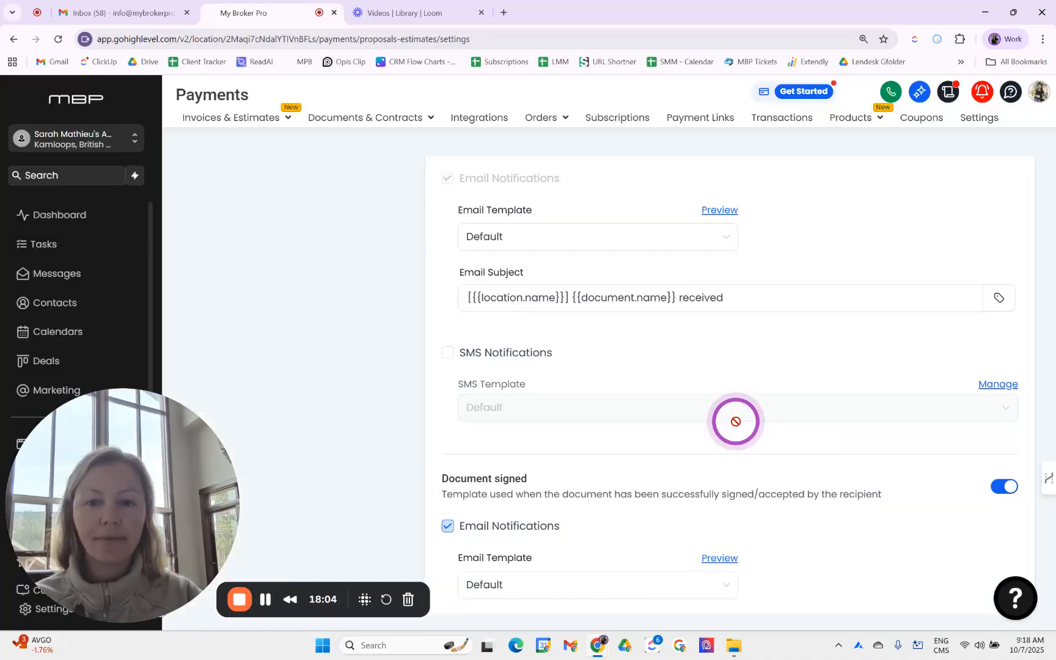
Examine the remaining customer notification settings: SMS notifications, Document signed and Document Expiry Warning Email.
{"action": "scroll", "coordinate": [731, 419], "scroll_direction": "down", "scroll_amount": 1}
{"action": "left_click", "coordinate": [464, 359]}
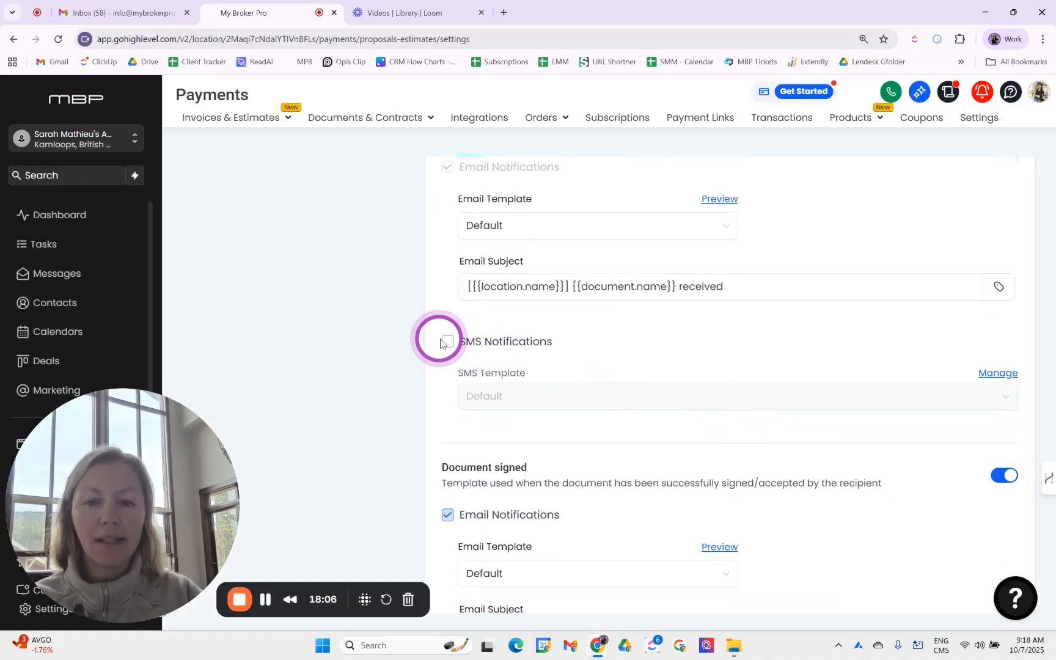
{"action": "scroll", "coordinate": [540, 385], "scroll_direction": "down", "scroll_amount": 3}
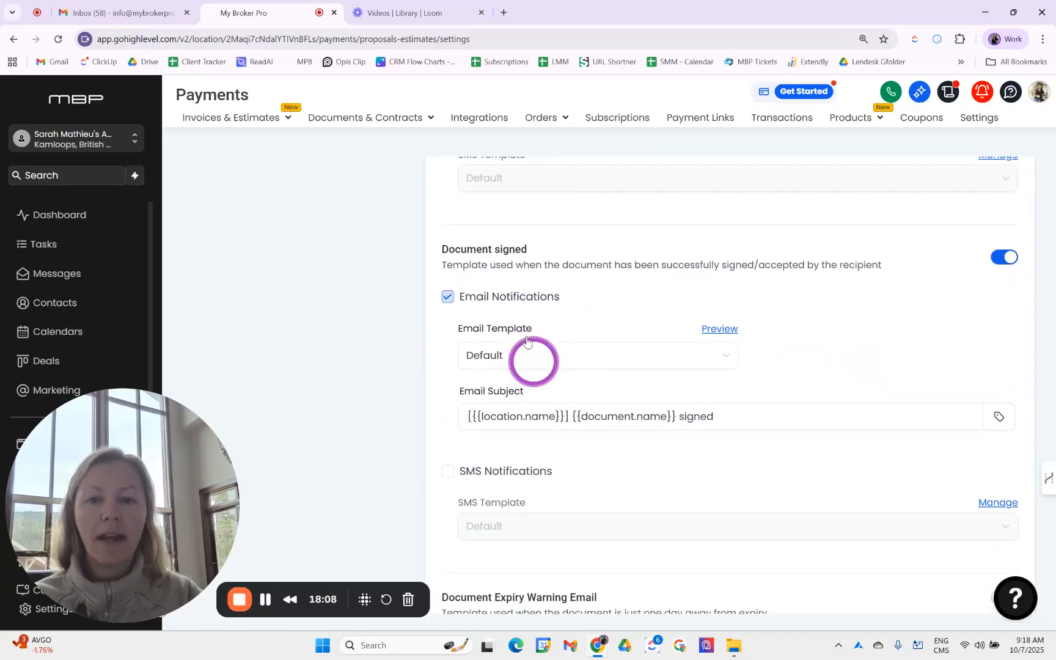
{"action": "scroll", "coordinate": [527, 359], "scroll_direction": "down", "scroll_amount": 2}
{"action": "scroll", "coordinate": [528, 359], "scroll_direction": "down", "scroll_amount": 1}
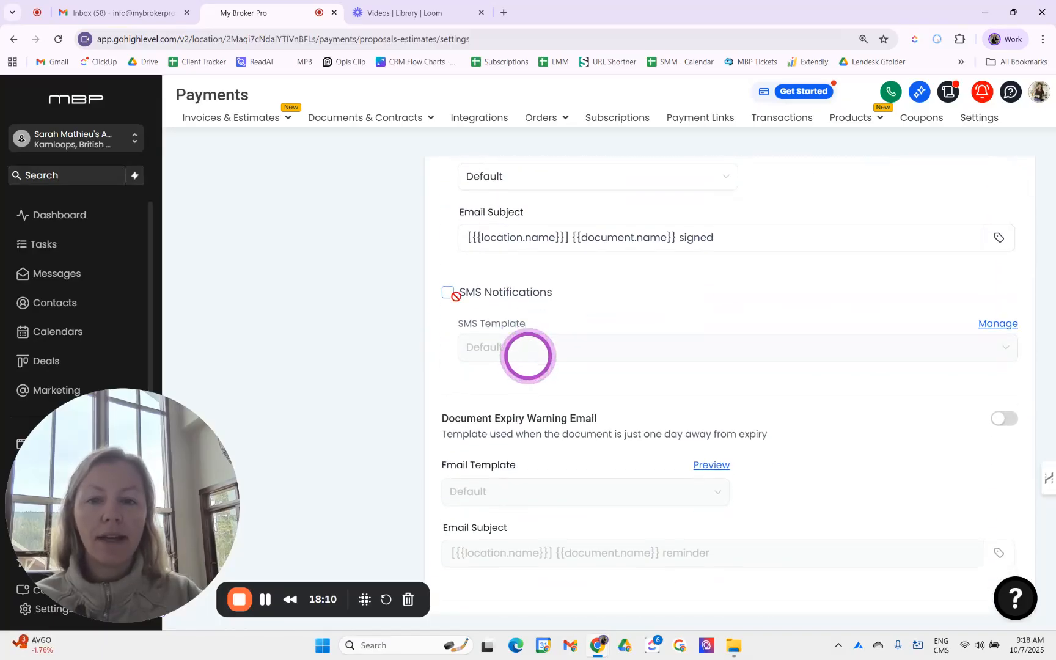
{"action": "scroll", "coordinate": [528, 391], "scroll_direction": "down", "scroll_amount": 1}
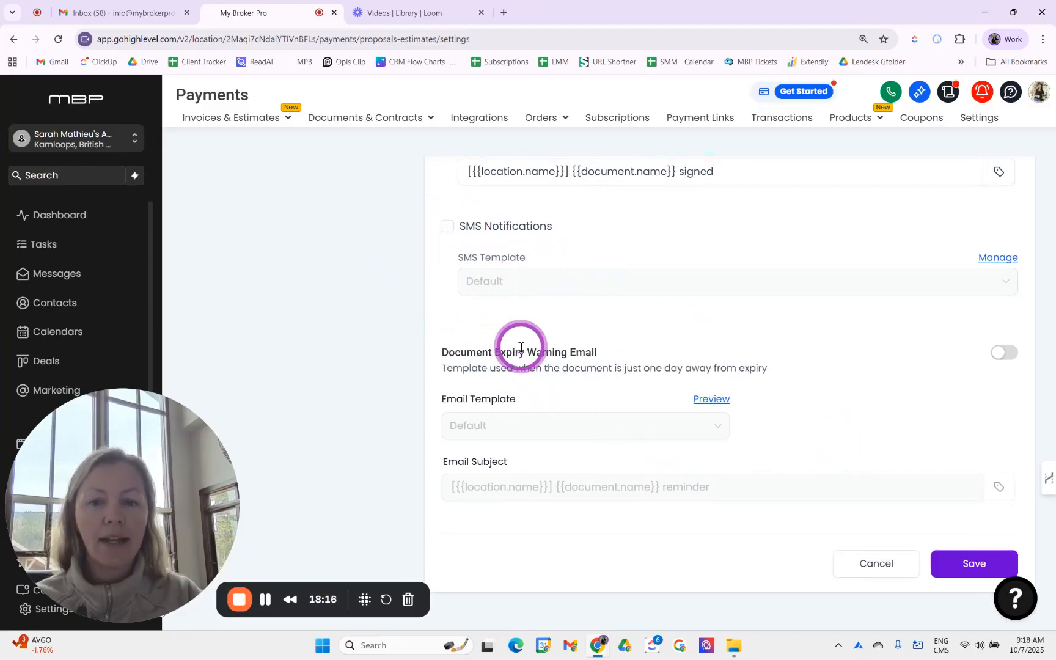
{"action": "scroll", "coordinate": [857, 443], "scroll_direction": "up", "scroll_amount": 1}
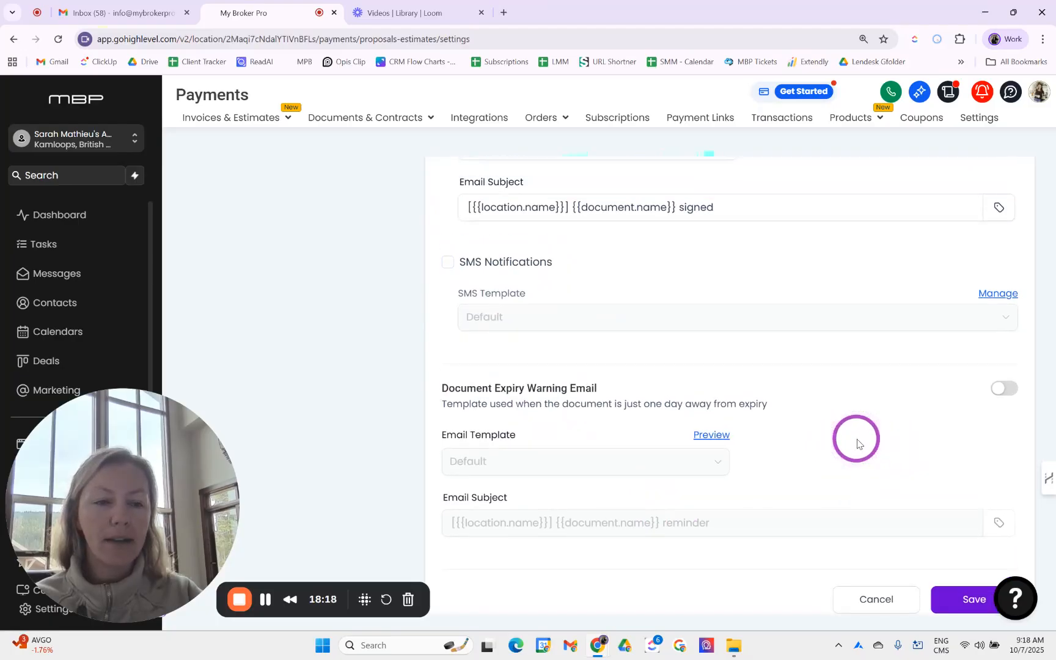
{"action": "scroll", "coordinate": [1003, 394], "scroll_direction": "up", "scroll_amount": 10}
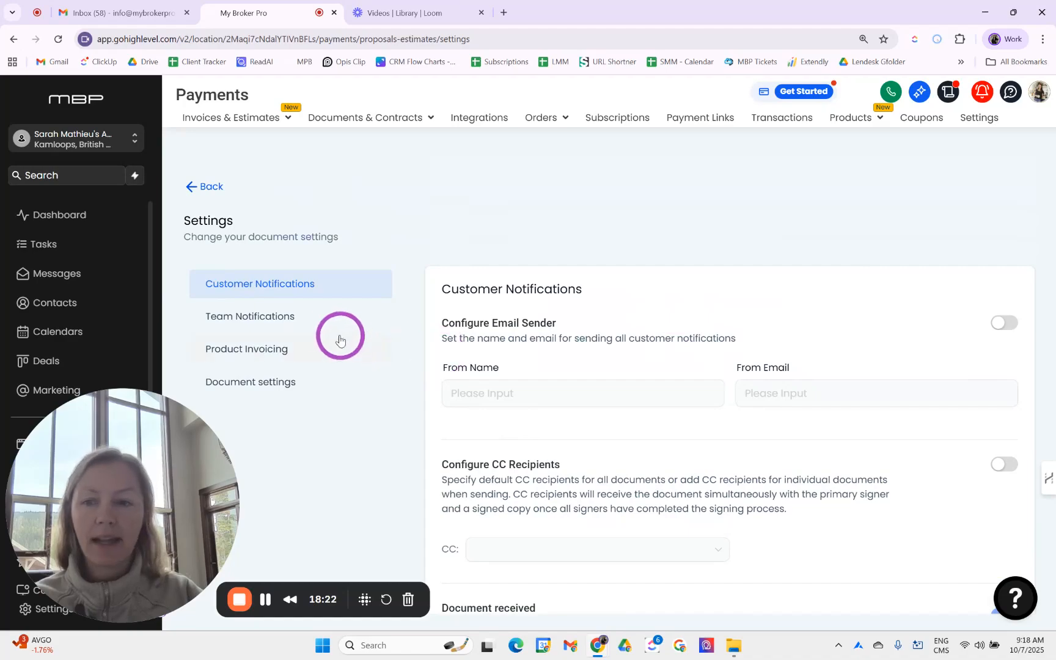
Review the Team Notifications and Product Invoicing sections of the document settings.
{"action": "left_click", "coordinate": [297, 319]}
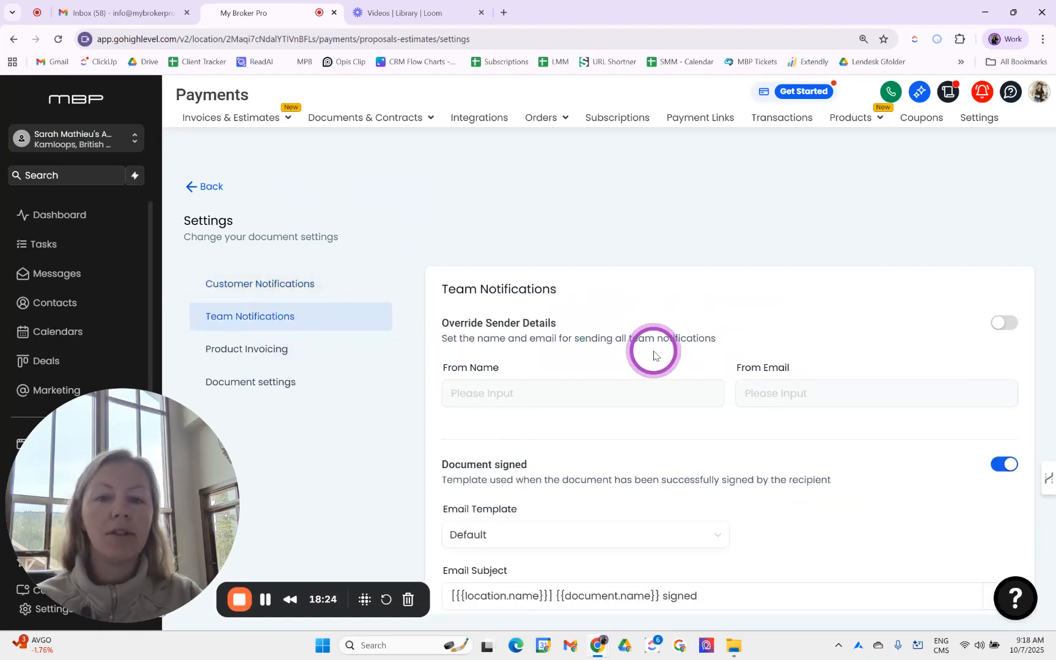
{"action": "scroll", "coordinate": [654, 355], "scroll_direction": "down", "scroll_amount": 5}
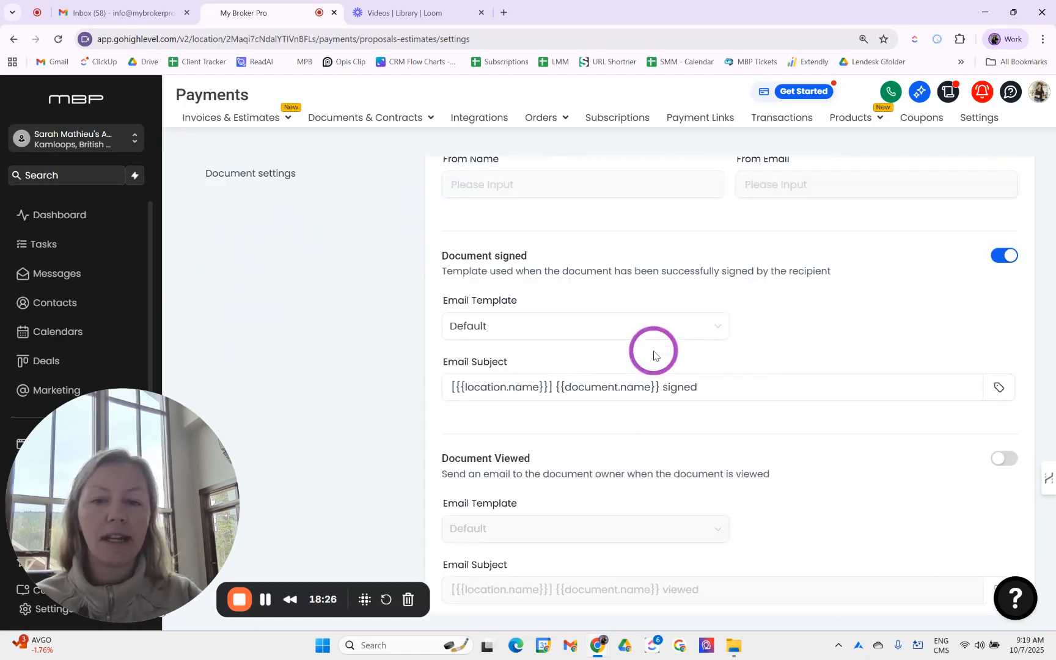
{"action": "scroll", "coordinate": [653, 354], "scroll_direction": "up", "scroll_amount": 5}
{"action": "left_click", "coordinate": [282, 344]}
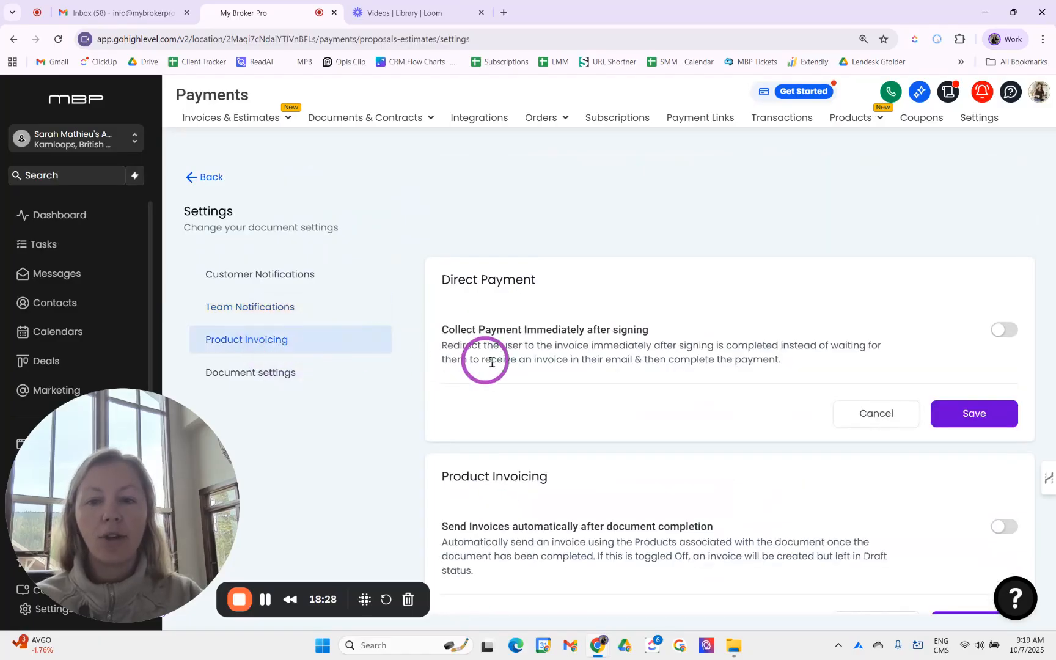
{"action": "scroll", "coordinate": [528, 360], "scroll_direction": "down", "scroll_amount": 2}
Review the redirect URL, expiration and control signing options in Document settings, and return to the Documents & Contracts list.
{"action": "left_click", "coordinate": [269, 317]}
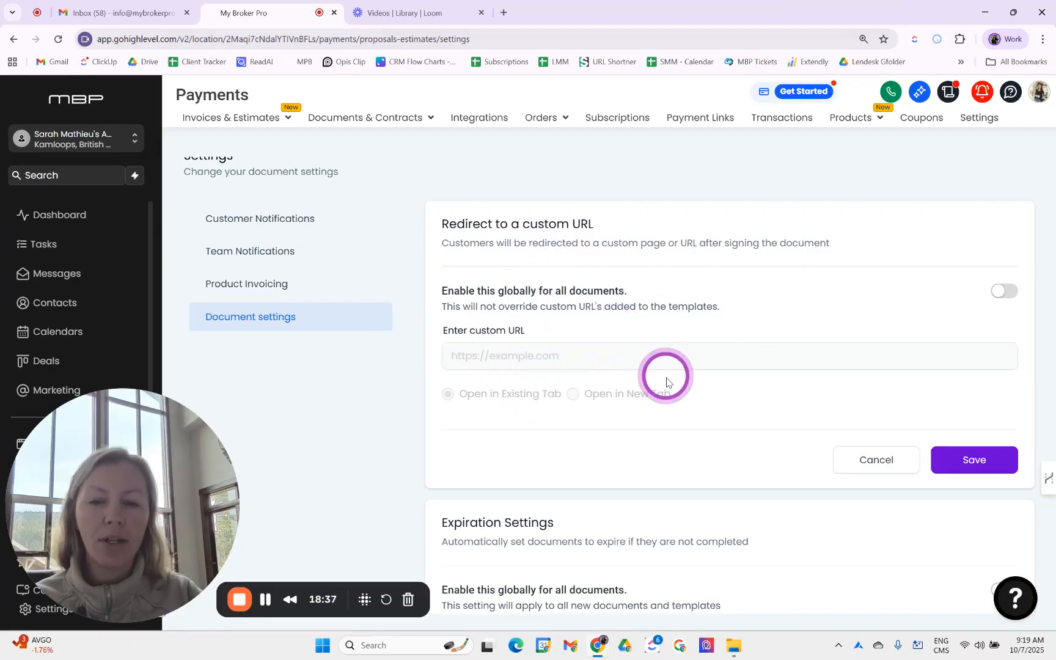
{"action": "scroll", "coordinate": [569, 473], "scroll_direction": "down", "scroll_amount": 1}
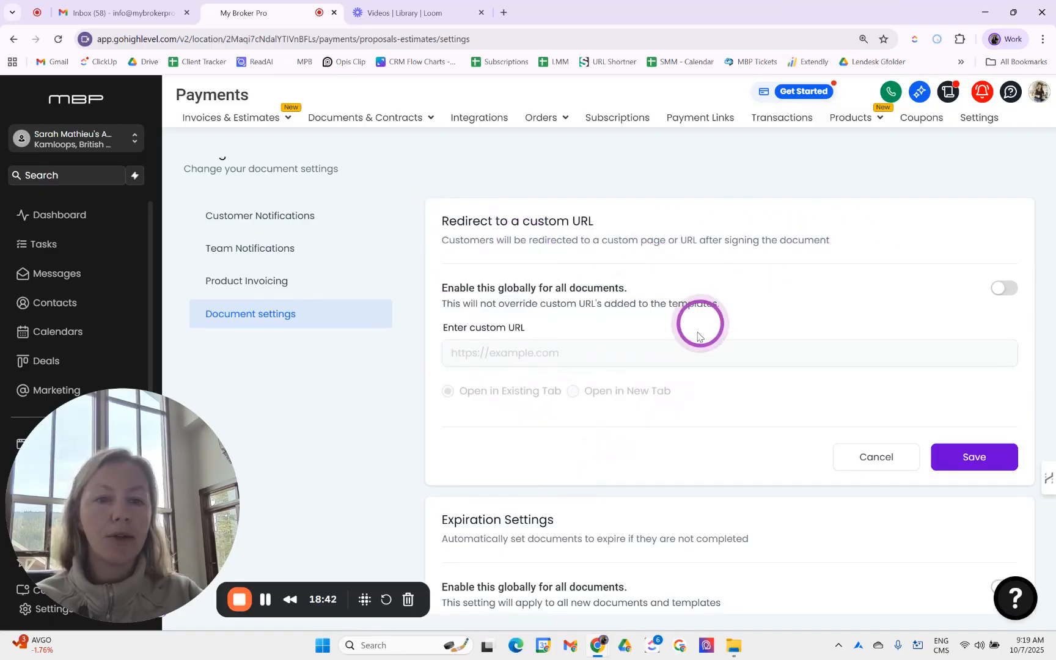
{"action": "scroll", "coordinate": [683, 358], "scroll_direction": "down", "scroll_amount": 3}
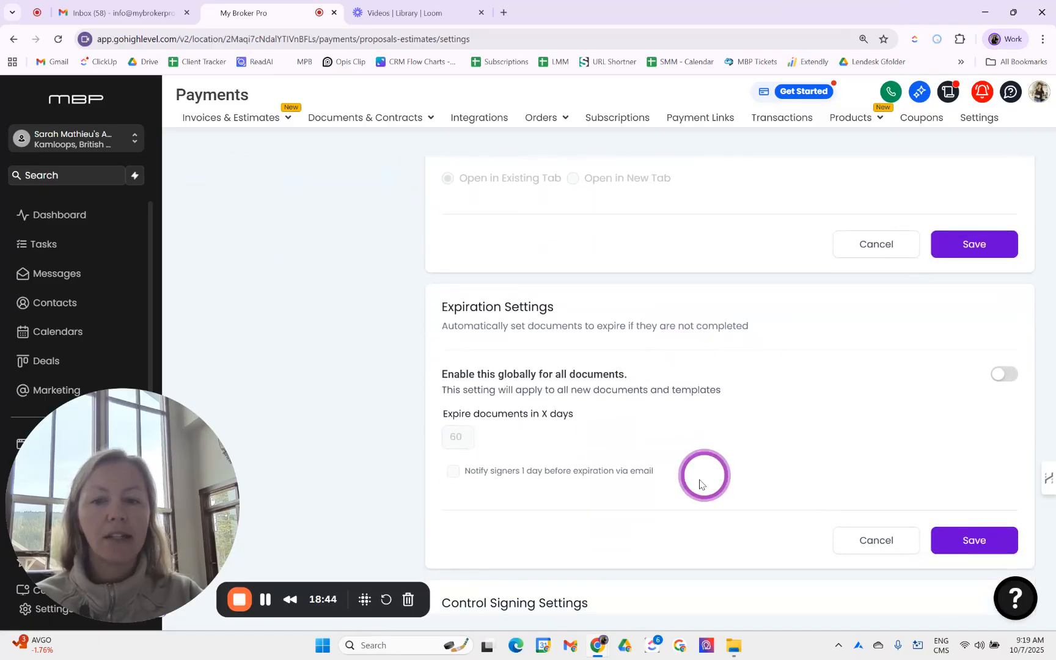
{"action": "scroll", "coordinate": [709, 470], "scroll_direction": "down", "scroll_amount": 3}
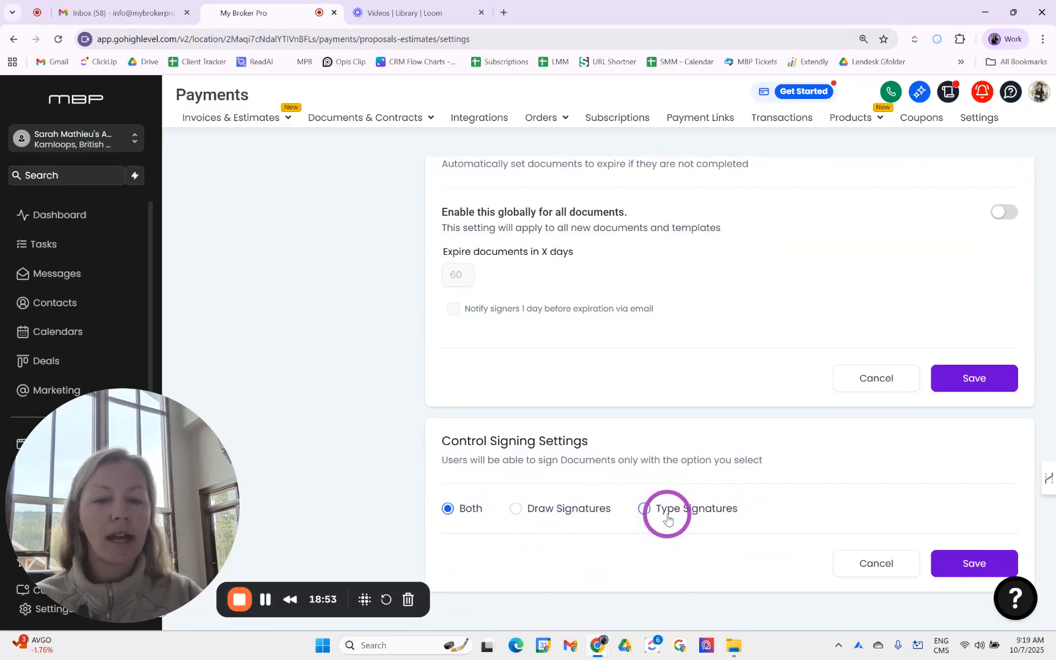
{"action": "scroll", "coordinate": [546, 488], "scroll_direction": "up", "scroll_amount": 7}
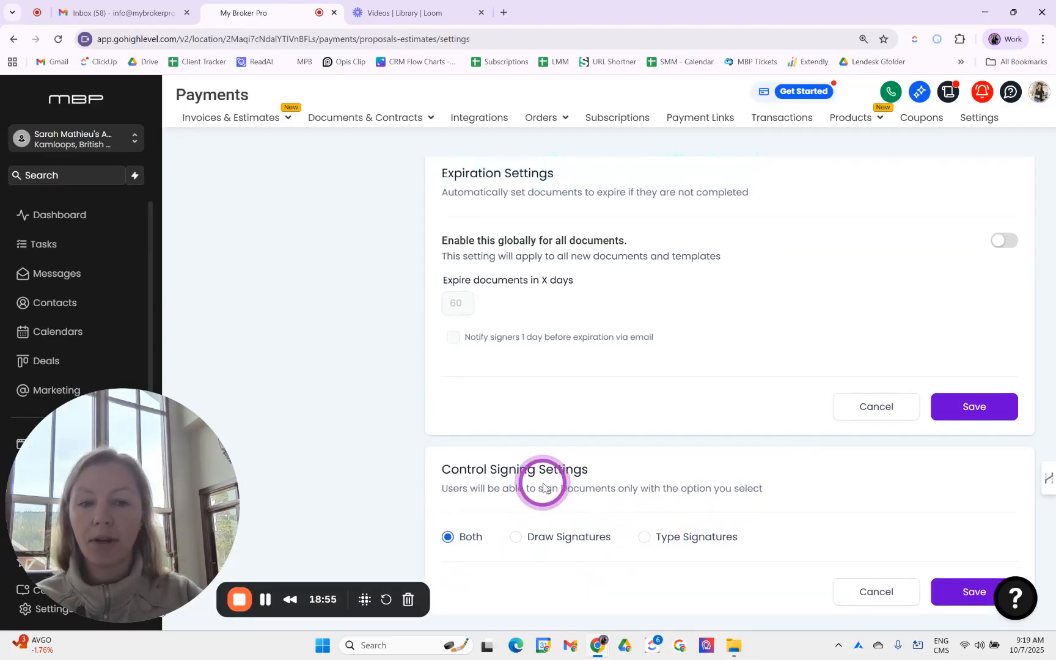
{"action": "left_click", "coordinate": [210, 186]}
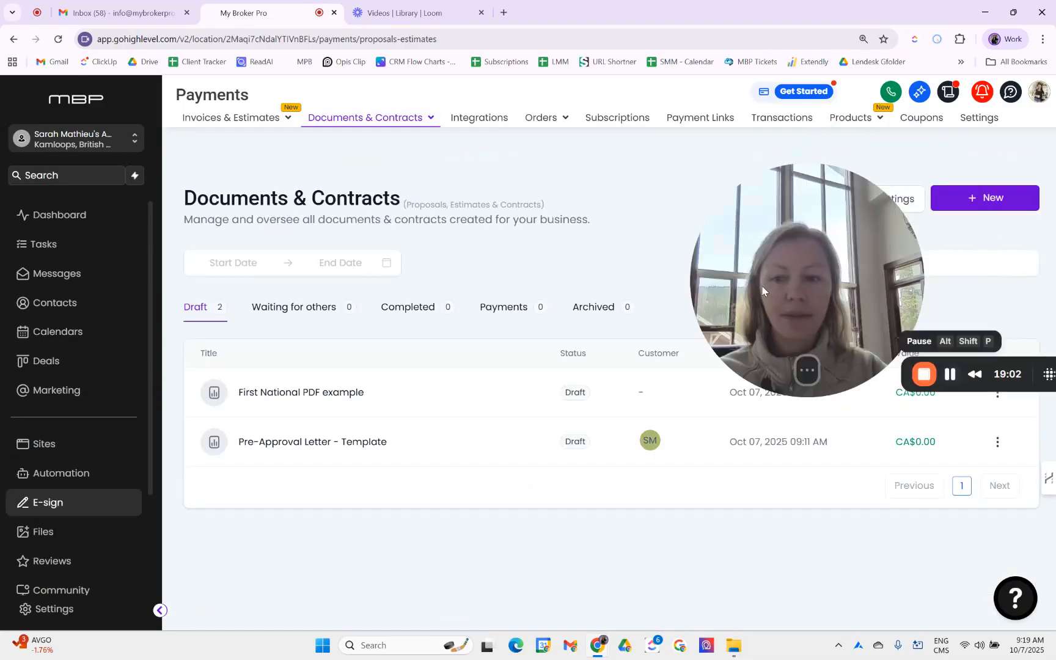
Go to the automation workflow list and create a new workflow from scratch.
{"action": "left_click", "coordinate": [57, 474]}
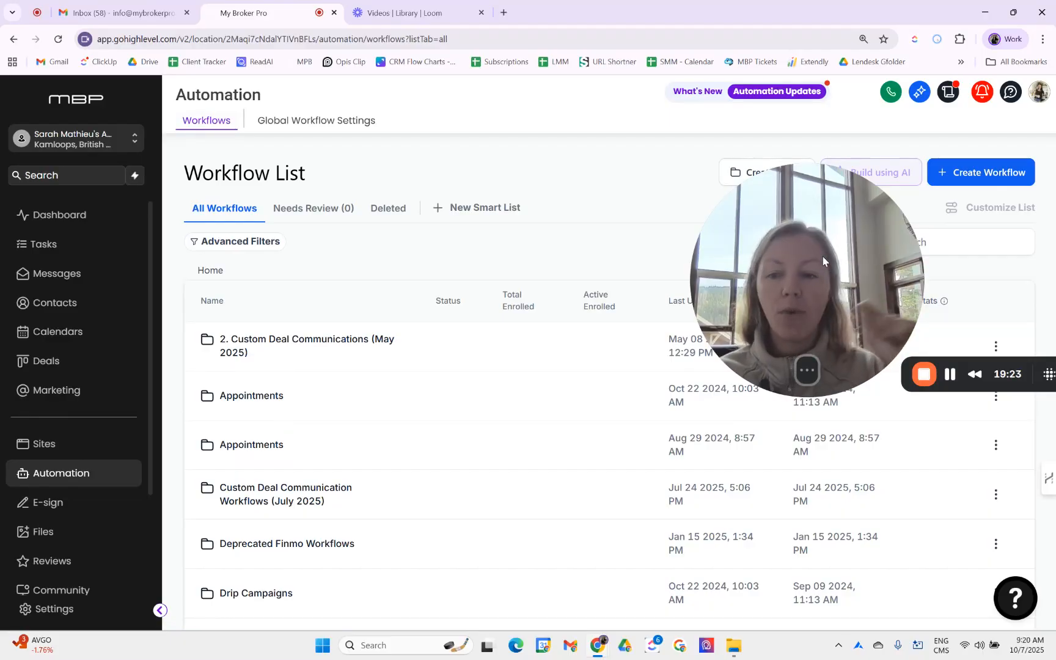
{"action": "left_click_drag", "start_coordinate": [798, 243], "coordinate": [925, 299]}
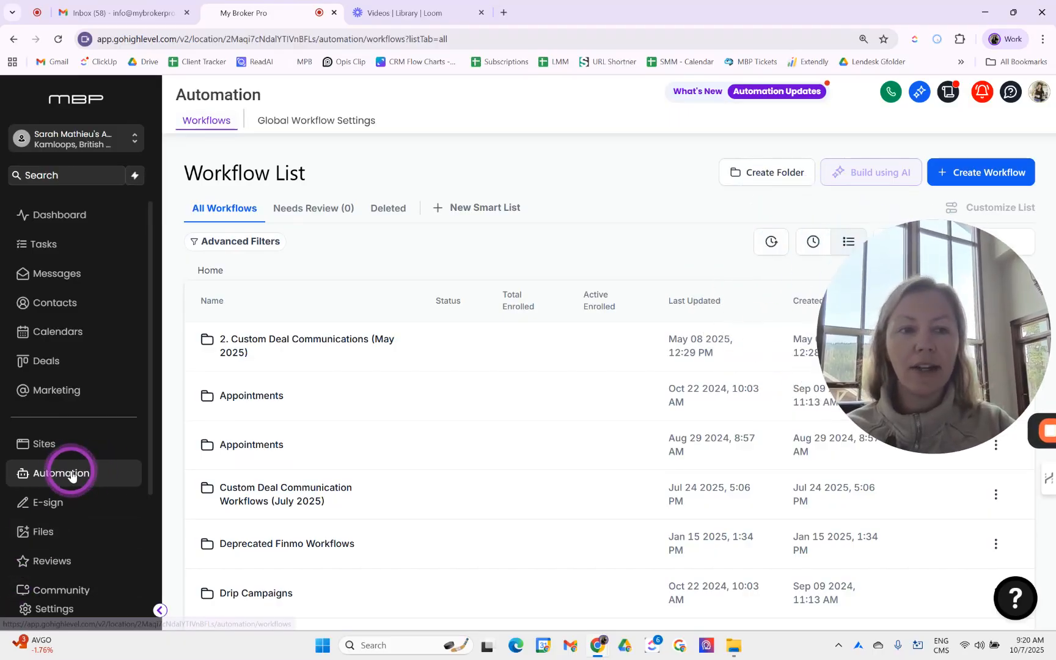
{"action": "left_click", "coordinate": [979, 176]}
{"action": "left_click_drag", "start_coordinate": [942, 306], "coordinate": [942, 407]}
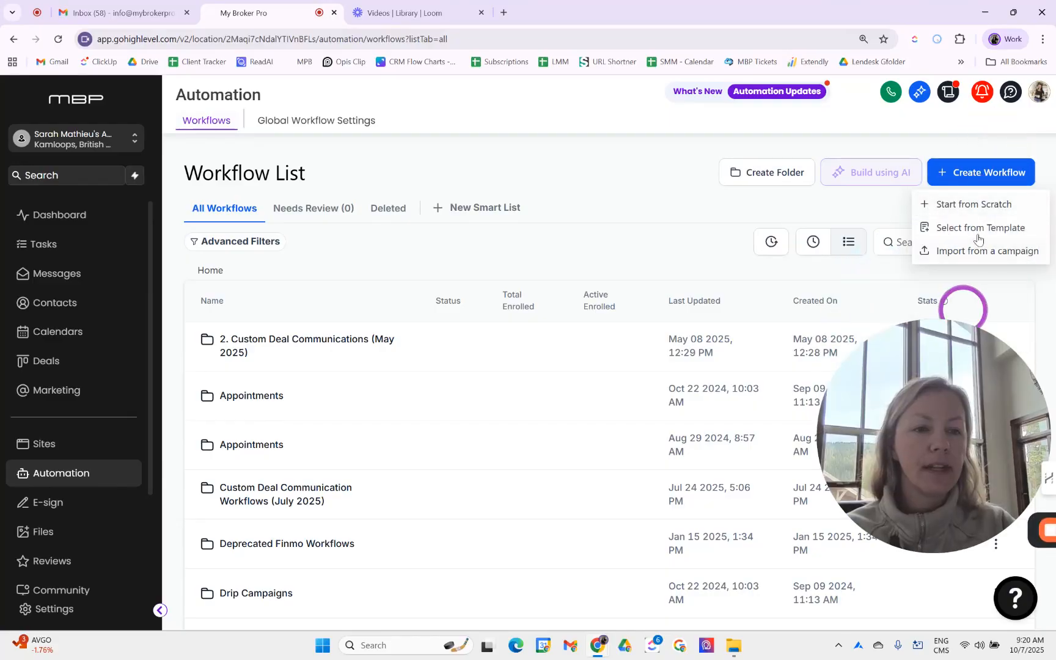
{"action": "left_click", "coordinate": [975, 207]}
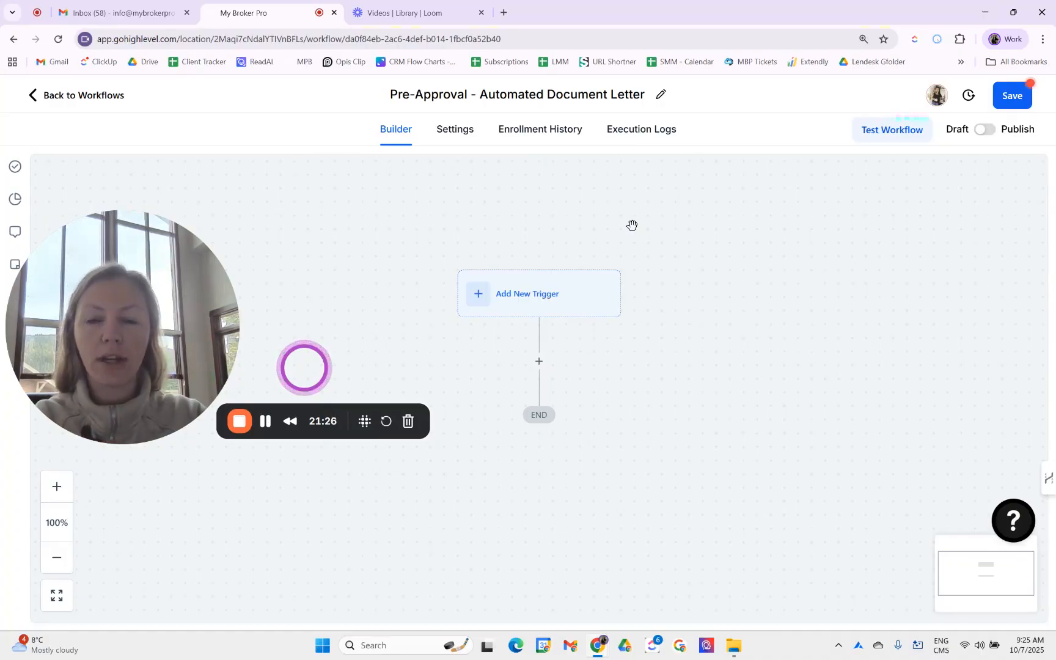
Add a Contact Tag trigger to the Pre-Approval - Automated Document Letter workflow.
{"action": "right_click", "coordinate": [571, 300]}
{"action": "left_click", "coordinate": [528, 306]}
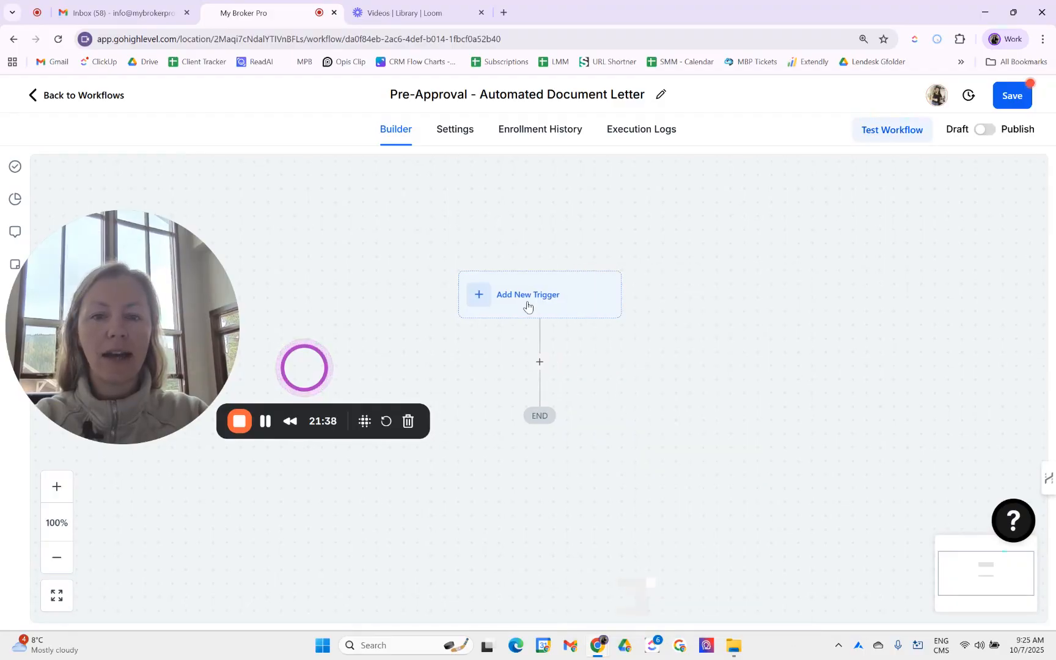
{"action": "left_click", "coordinate": [528, 306]}
{"action": "left_click", "coordinate": [701, 239]}
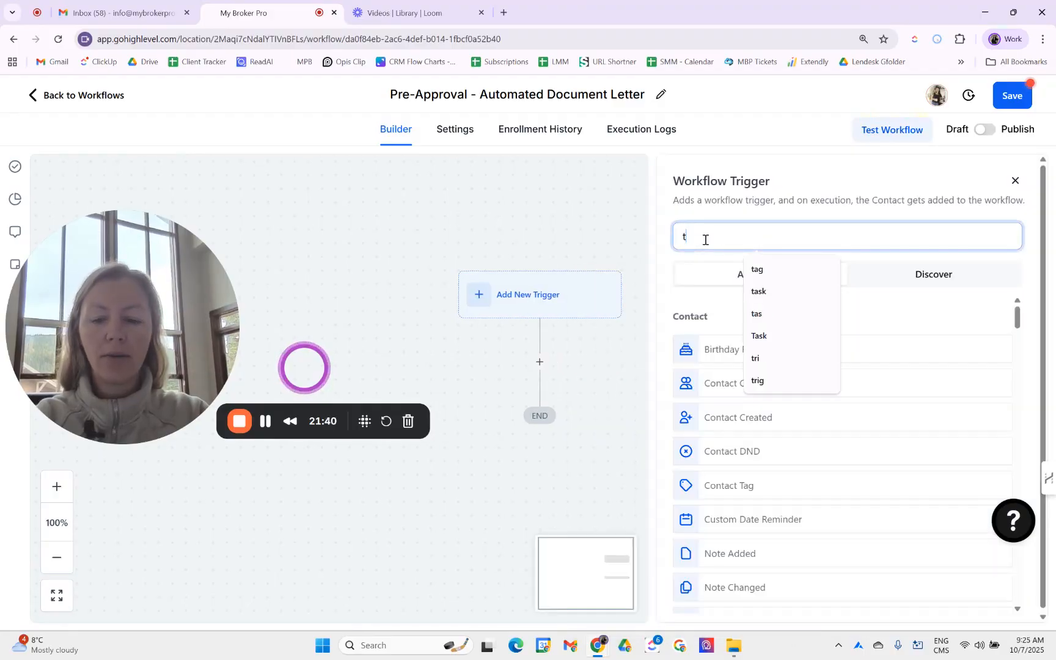
{"action": "type", "text": "tag"}
{"action": "right_click", "coordinate": [705, 347]}
{"action": "left_click", "coordinate": [704, 347]}
{"action": "left_click", "coordinate": [703, 347]}
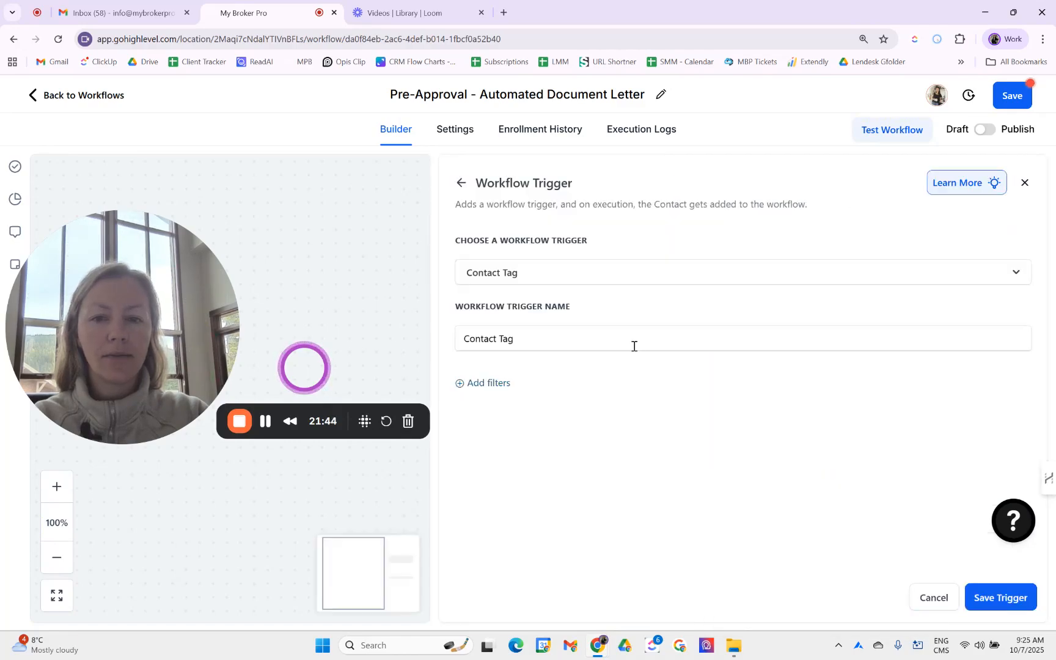
Filter the trigger by Tag Added with a new tag named "pre-approval letter" and save the trigger.
{"action": "left_click", "coordinate": [501, 383]}
{"action": "left_click", "coordinate": [496, 400]}
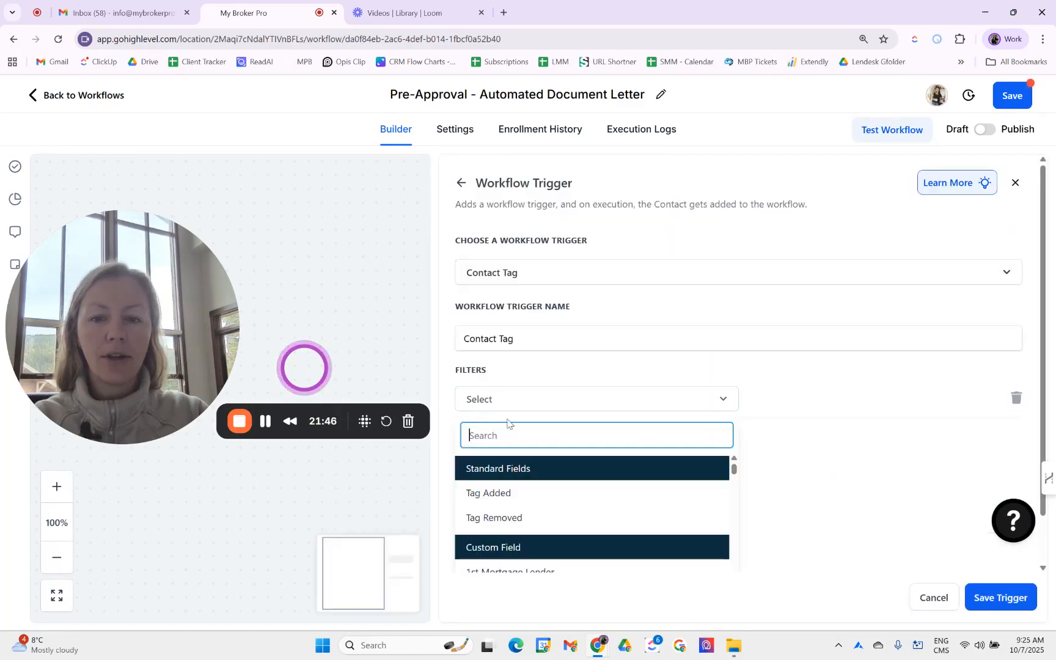
{"action": "left_click", "coordinate": [504, 492]}
{"action": "left_click", "coordinate": [815, 406]}
{"action": "type", "text": "pre"}
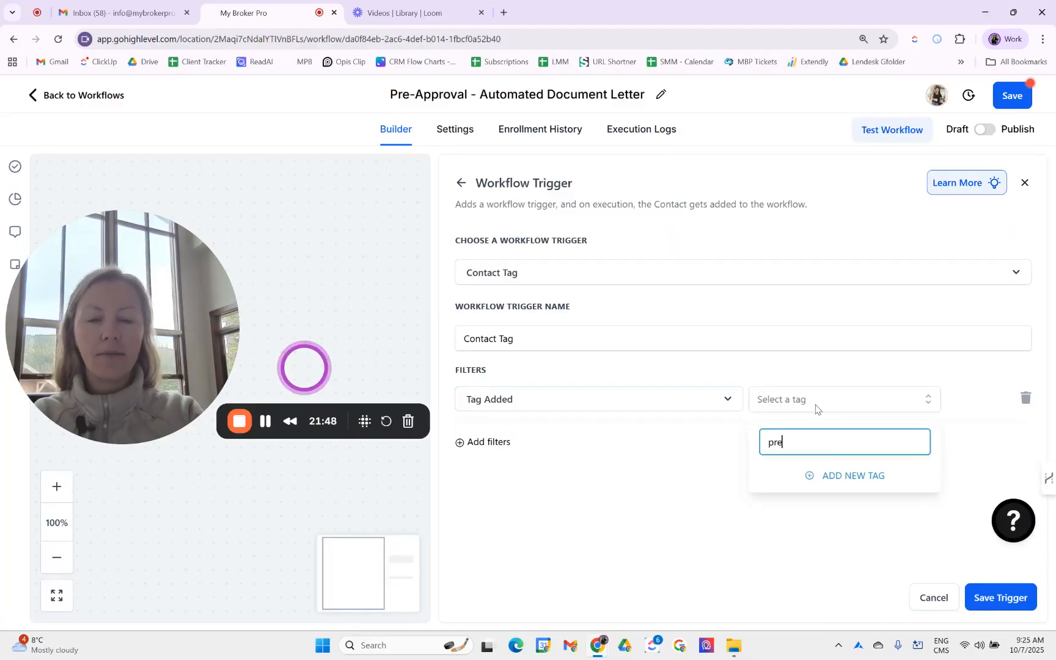
{"action": "type", "text": "-approval letter"}
{"action": "left_click", "coordinate": [855, 478]}
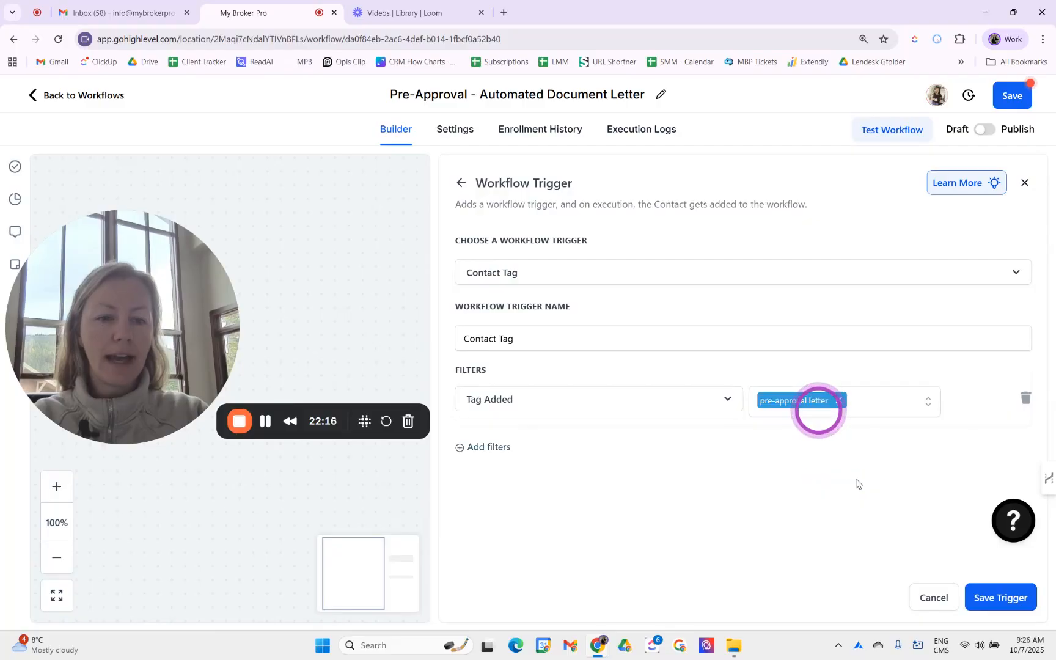
{"action": "left_click", "coordinate": [1002, 597]}
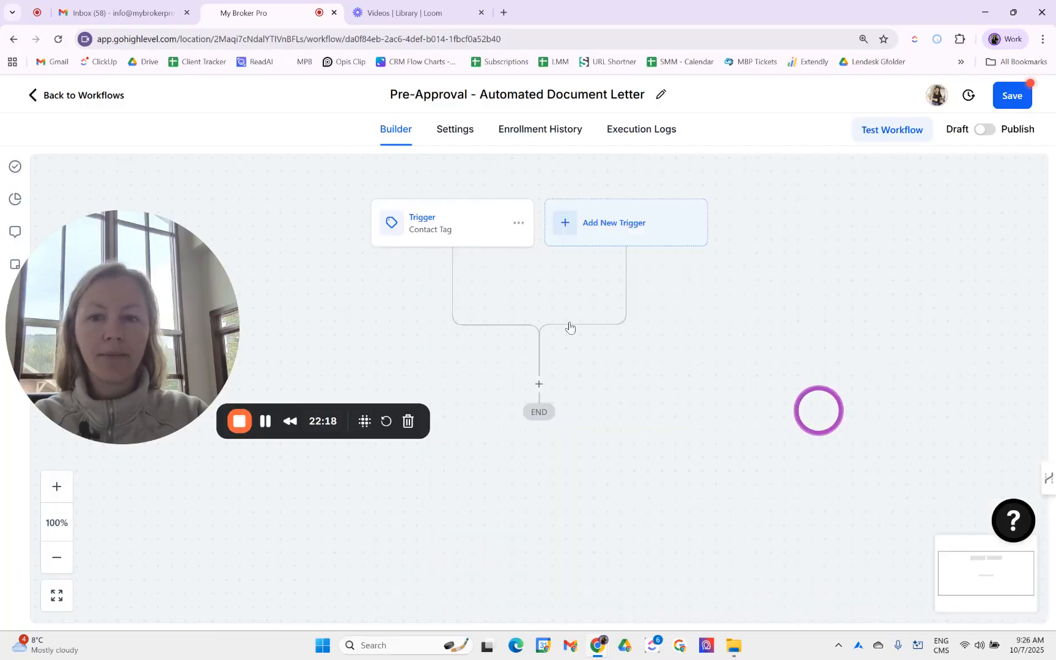
Add a Send Documents & Contracts action below the Contact Tag trigger.
{"action": "left_click", "coordinate": [539, 384]}
{"action": "left_click", "coordinate": [738, 237]}
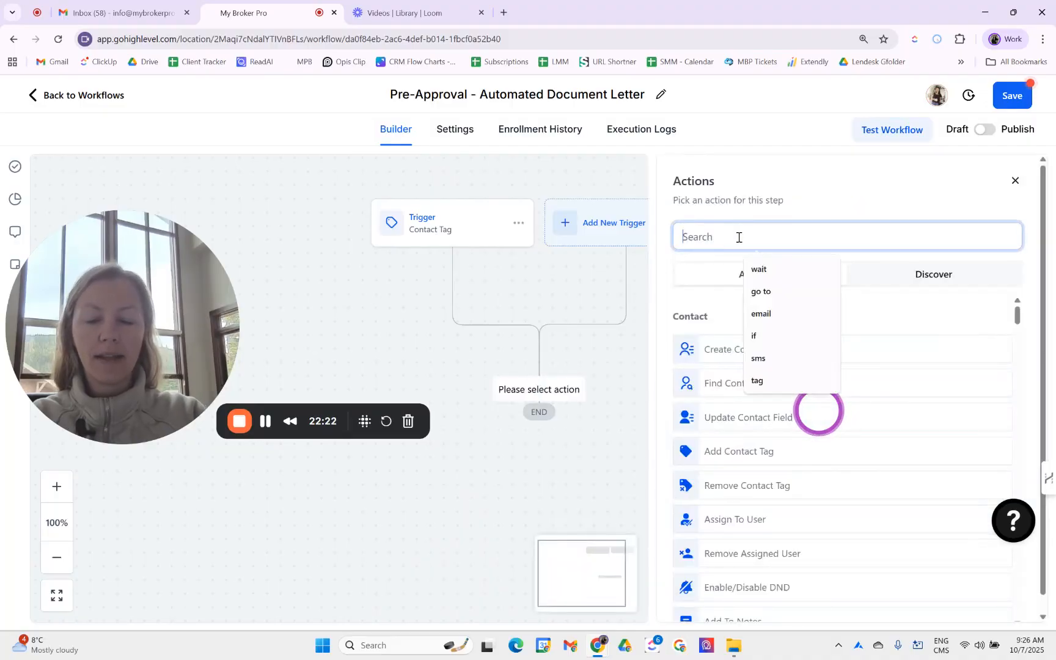
{"action": "type", "text": "docu"}
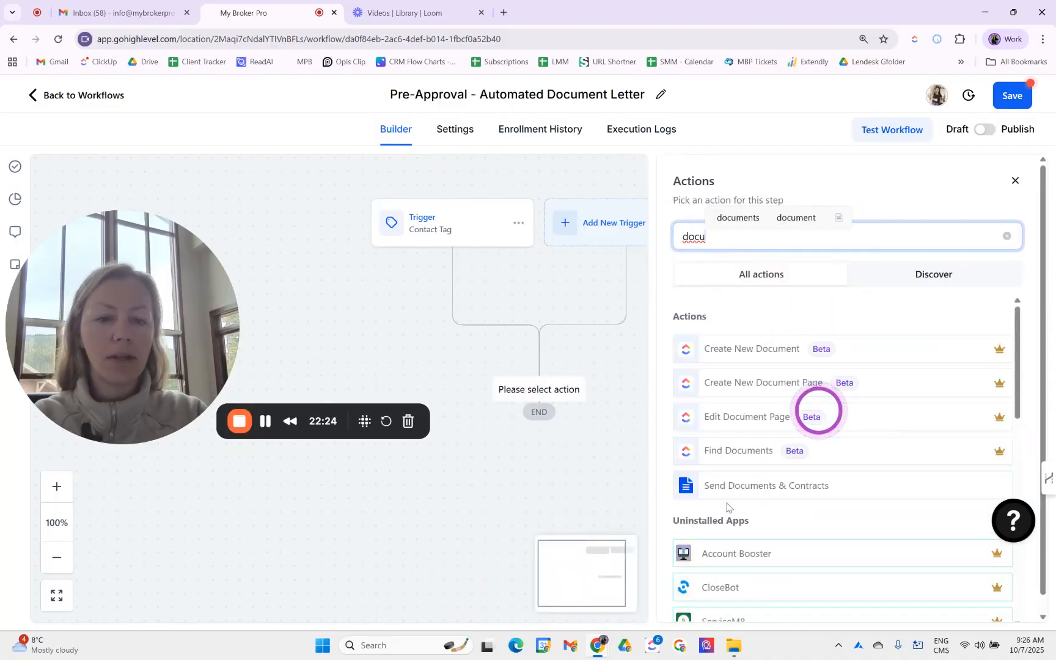
{"action": "left_click", "coordinate": [701, 493]}
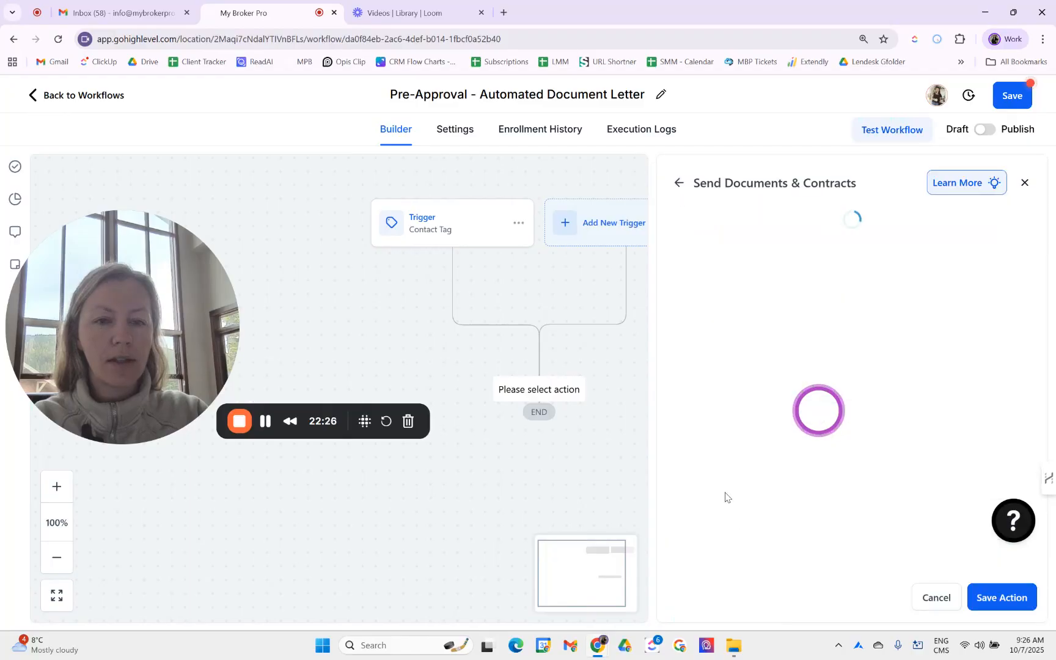
Choose the account user as sender, the Pre-Approval Letter template, Send Directly and the Email & SMS channel, and save the action.
{"action": "left_click", "coordinate": [757, 324]}
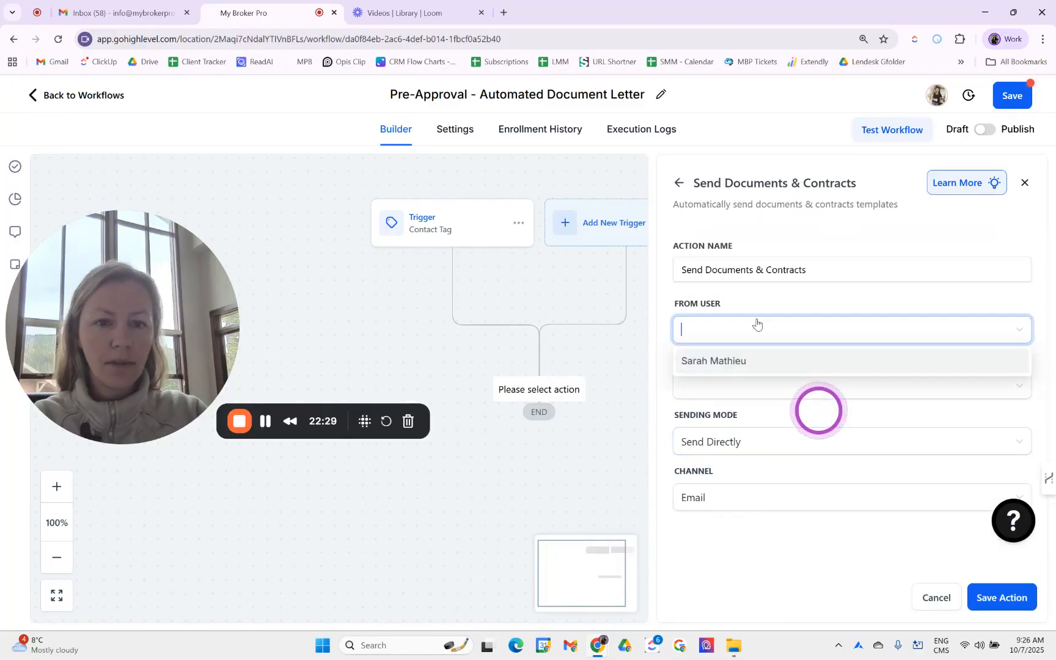
{"action": "left_click", "coordinate": [734, 360]}
{"action": "left_click", "coordinate": [721, 391]}
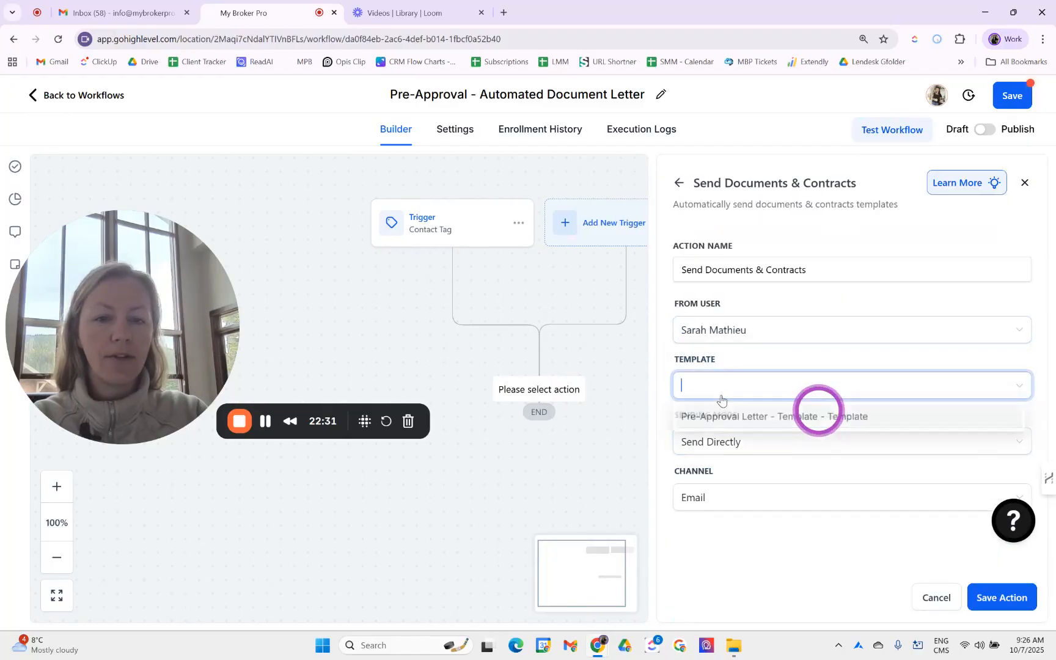
{"action": "left_click", "coordinate": [721, 422]}
{"action": "left_click", "coordinate": [726, 444]}
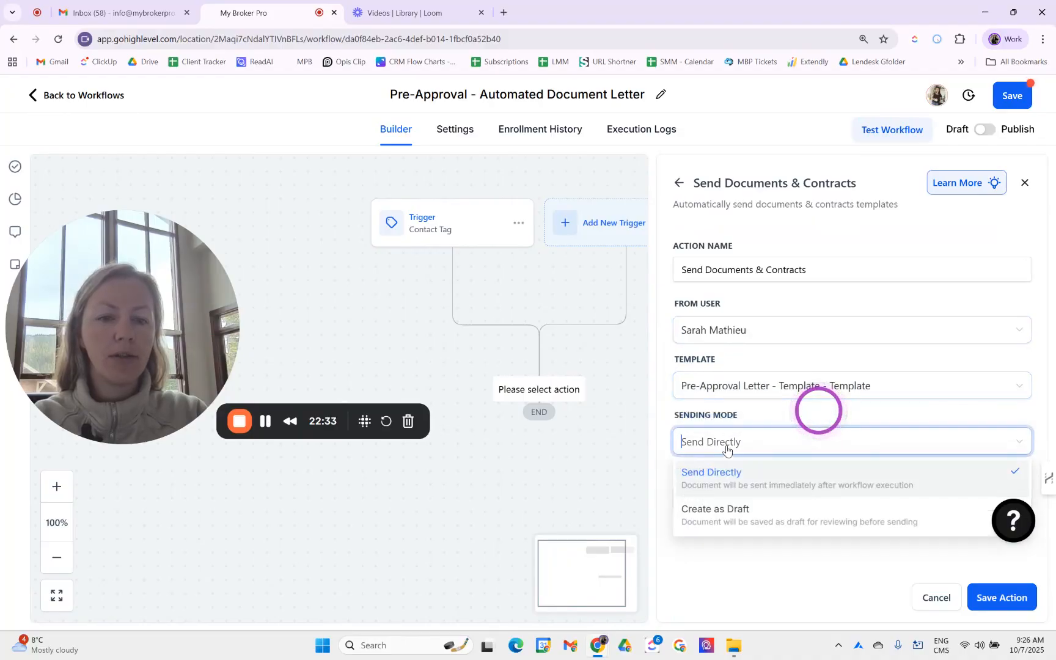
{"action": "left_click", "coordinate": [736, 481]}
{"action": "left_click", "coordinate": [734, 506]}
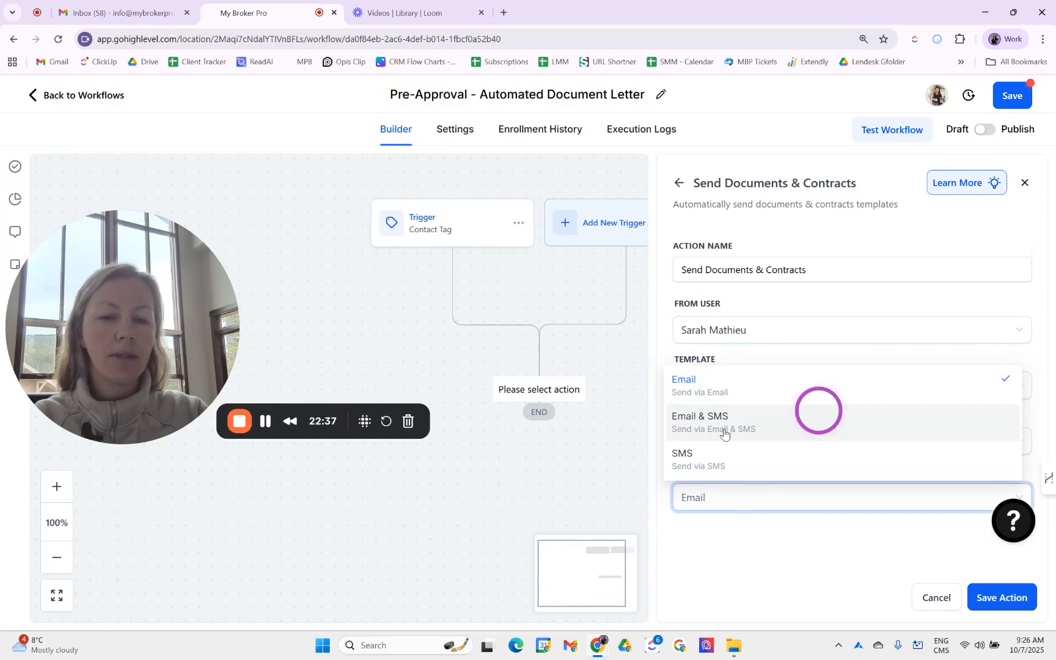
{"action": "left_click", "coordinate": [724, 433]}
{"action": "left_click", "coordinate": [975, 598]}
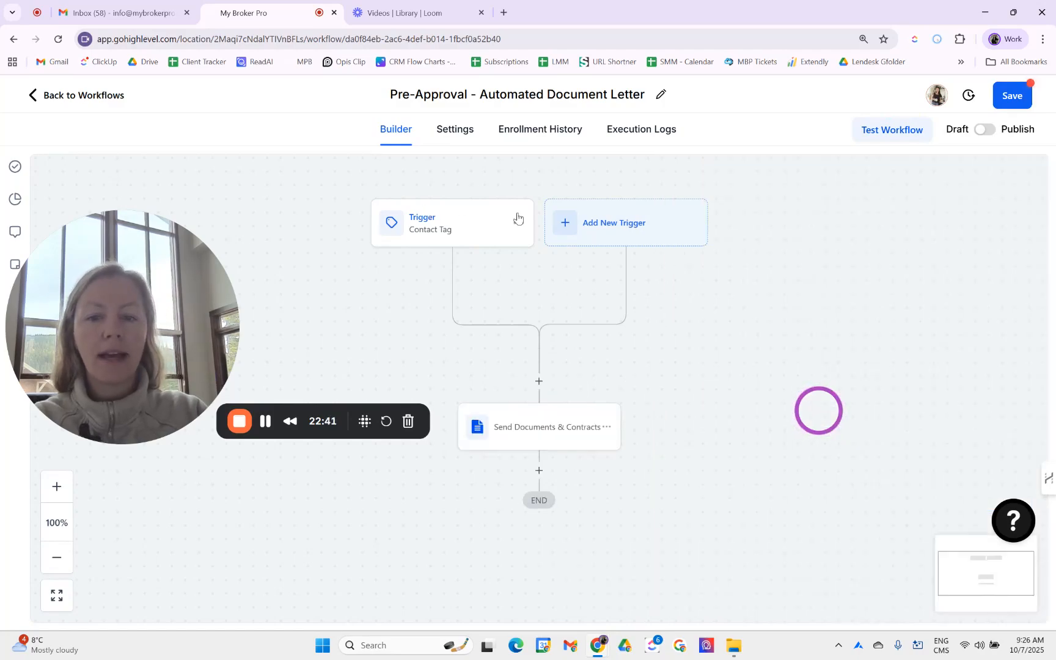
Save the workflow and switch it from Draft to Publish.
{"action": "left_click", "coordinate": [1009, 92]}
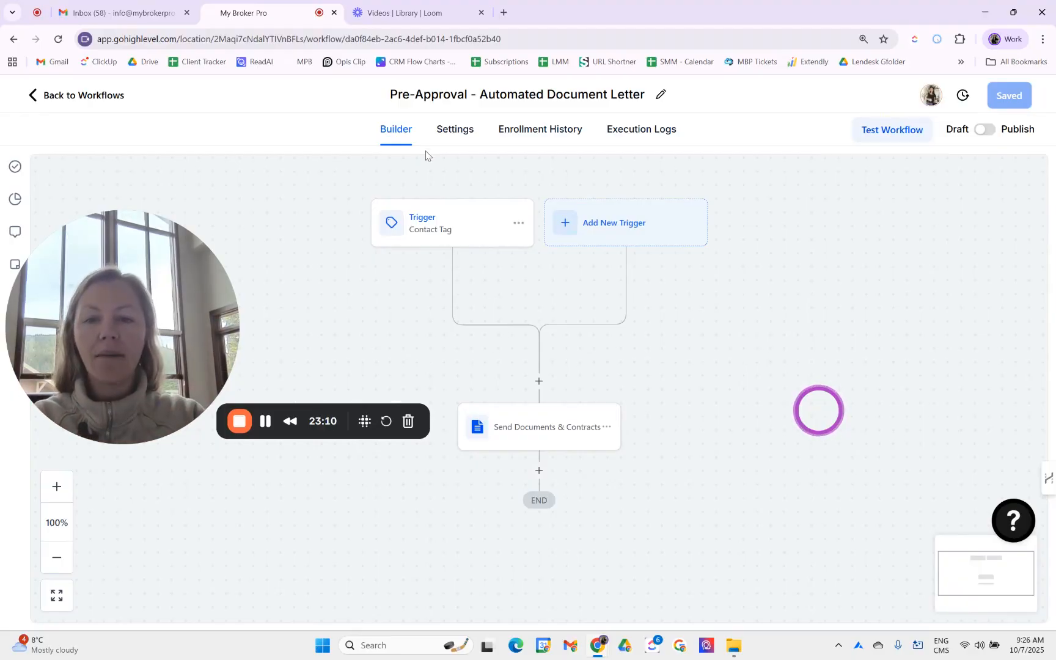
{"action": "left_click", "coordinate": [985, 131]}
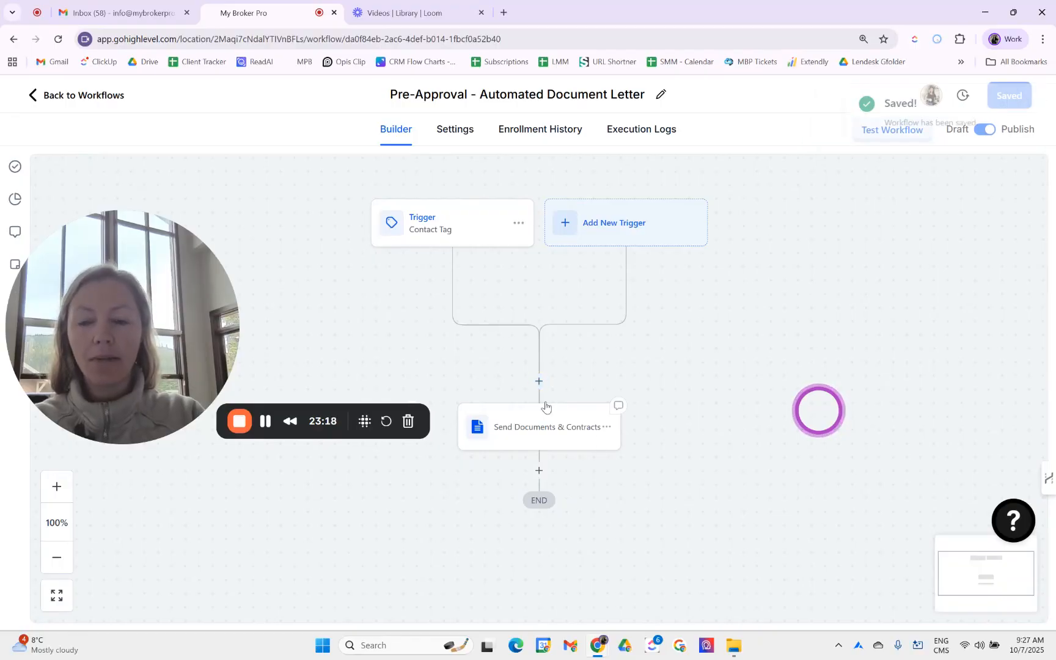
Add an internal notification action of type Email below the Send Documents & Contracts action.
{"action": "left_click", "coordinate": [537, 470]}
{"action": "type", "text": "intern"}
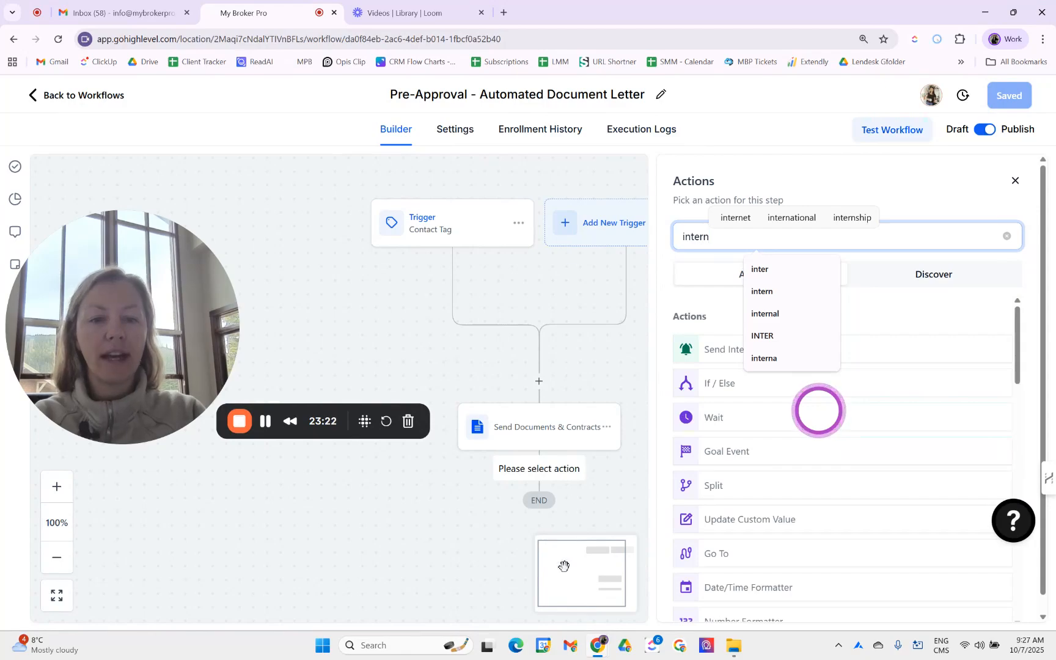
{"action": "left_click", "coordinate": [712, 357]}
{"action": "left_click", "coordinate": [750, 326]}
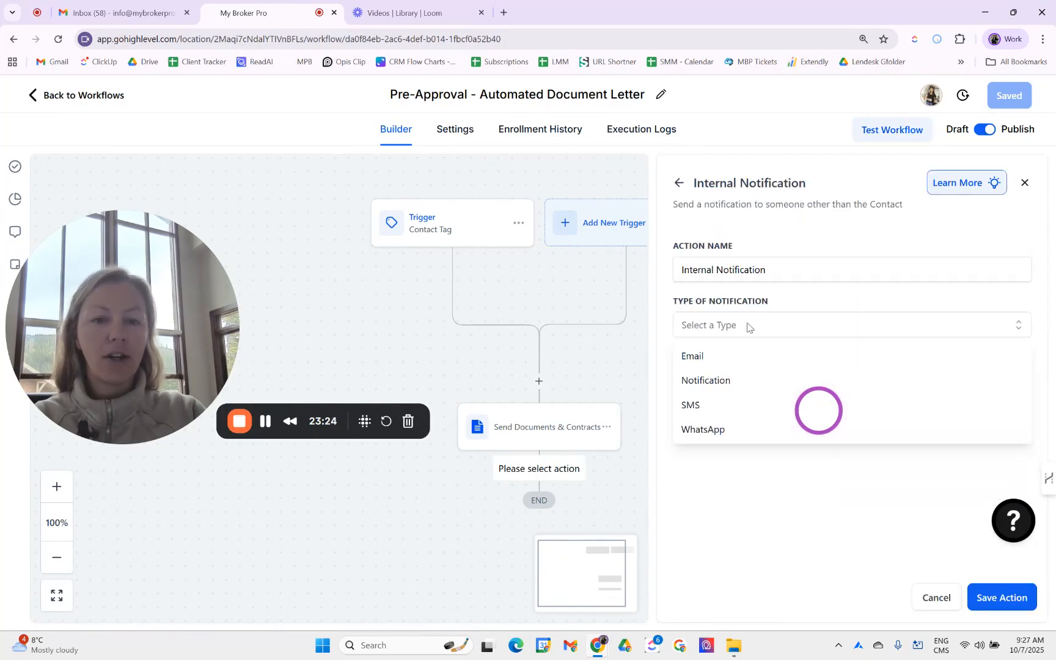
{"action": "left_click", "coordinate": [732, 355]}
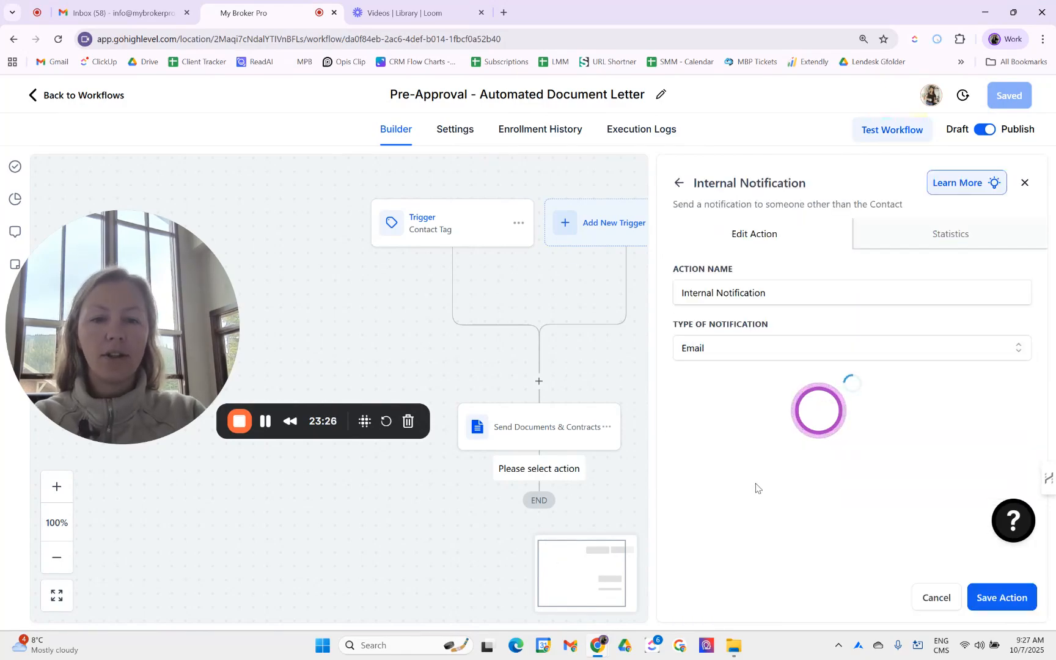
{"action": "scroll", "coordinate": [755, 487], "scroll_direction": "down", "scroll_amount": 3}
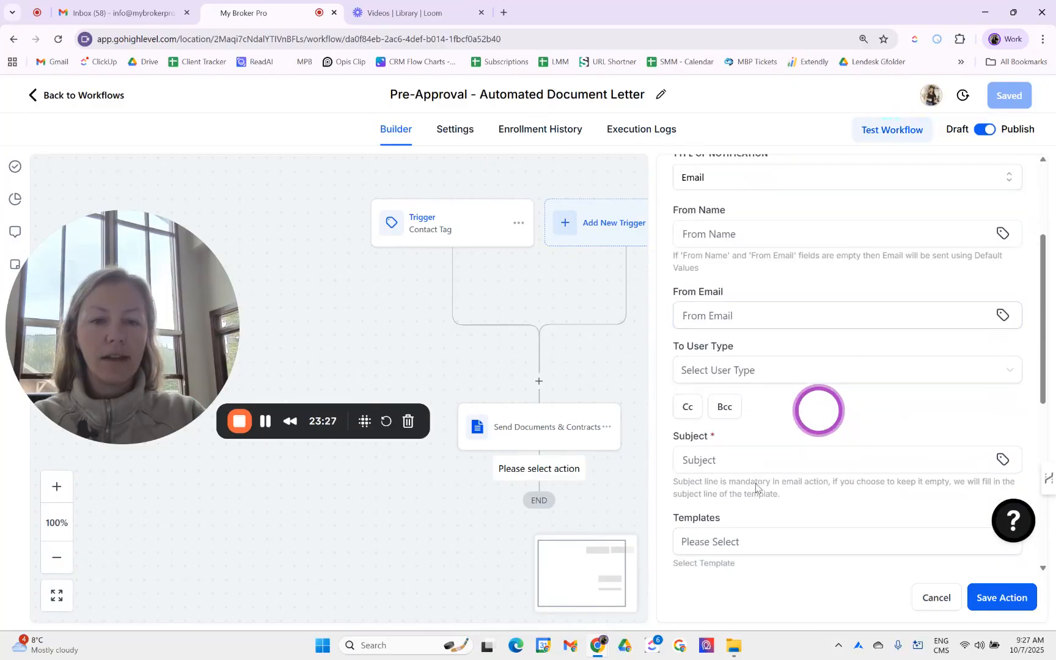
Set the notification subject to "Pre-Approval Letter Submitted: {{contact.name}}" and try to save the action.
{"action": "left_click", "coordinate": [727, 456]}
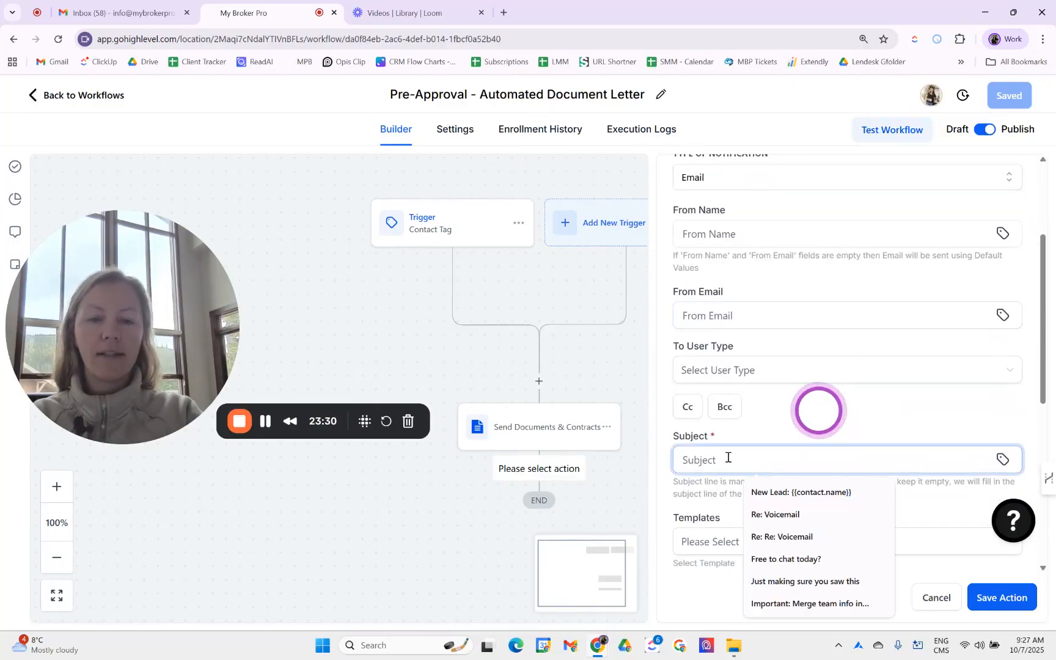
{"action": "type", "text": "Pre-Approval Le"}
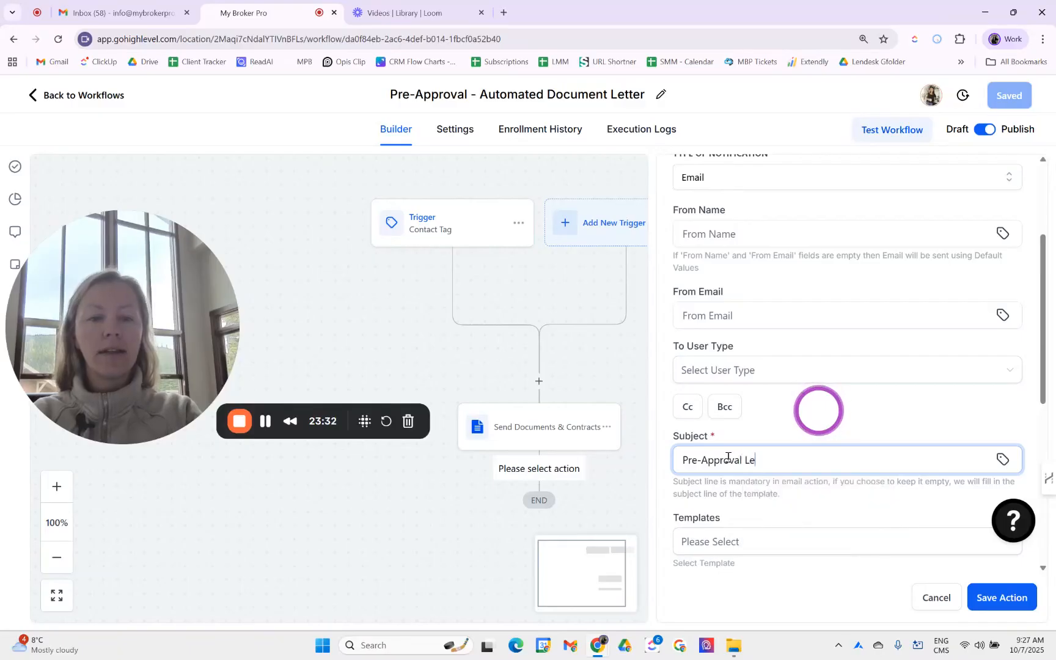
{"action": "type", "text": "tter Submitted: {{contact.name"}
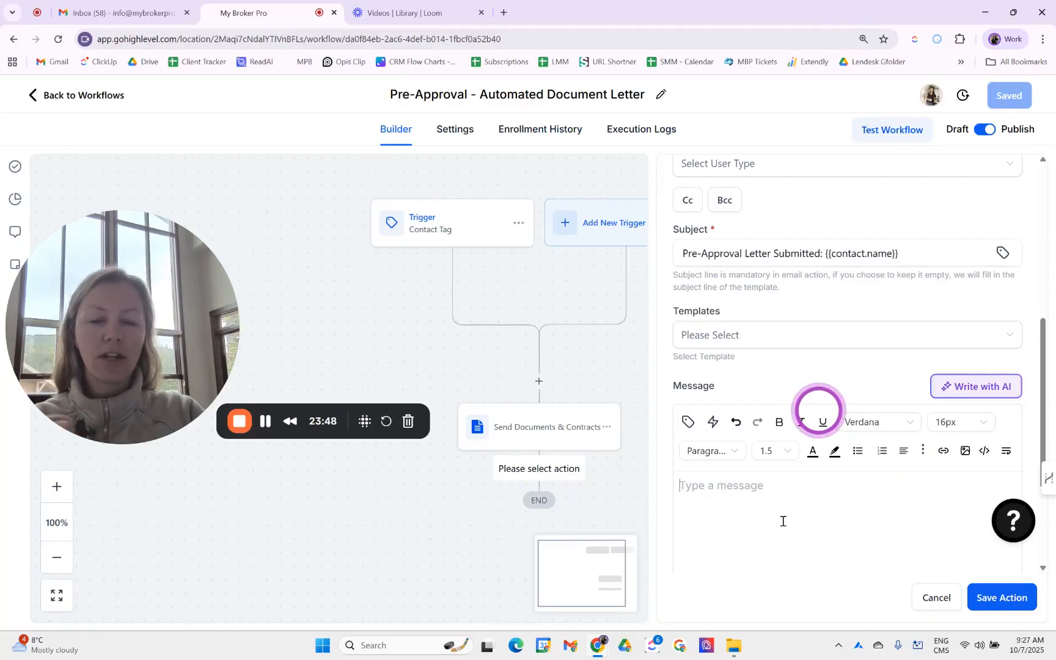
{"action": "left_click", "coordinate": [1002, 603]}
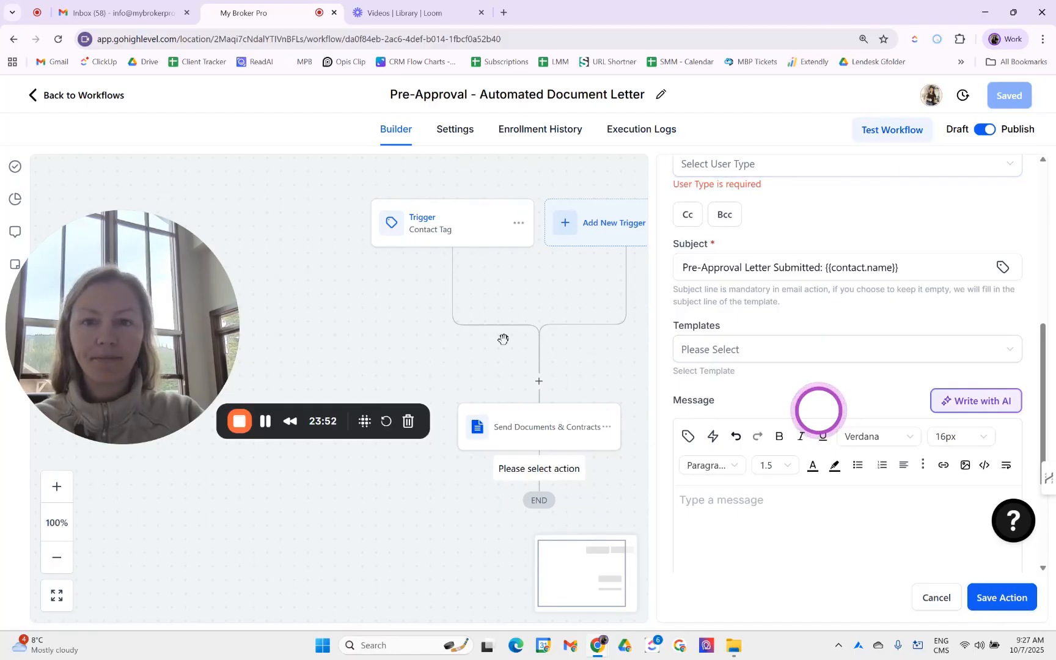
Discard the internal notification action and close the action list.
{"action": "scroll", "coordinate": [806, 254], "scroll_direction": "up", "scroll_amount": 7}
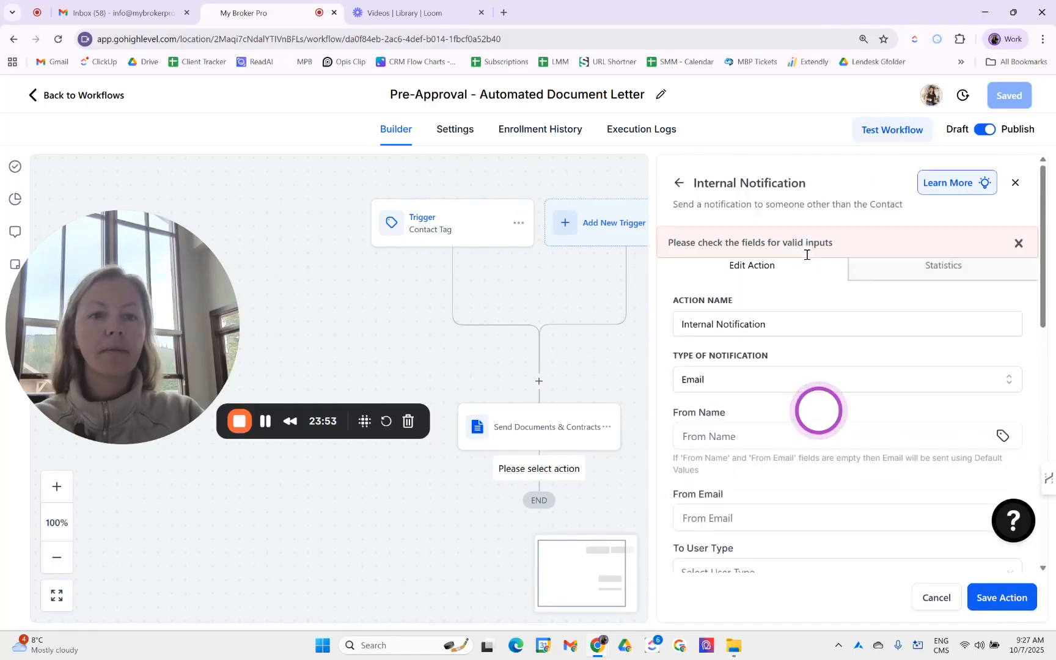
{"action": "left_click", "coordinate": [679, 184]}
{"action": "left_click", "coordinate": [629, 394]}
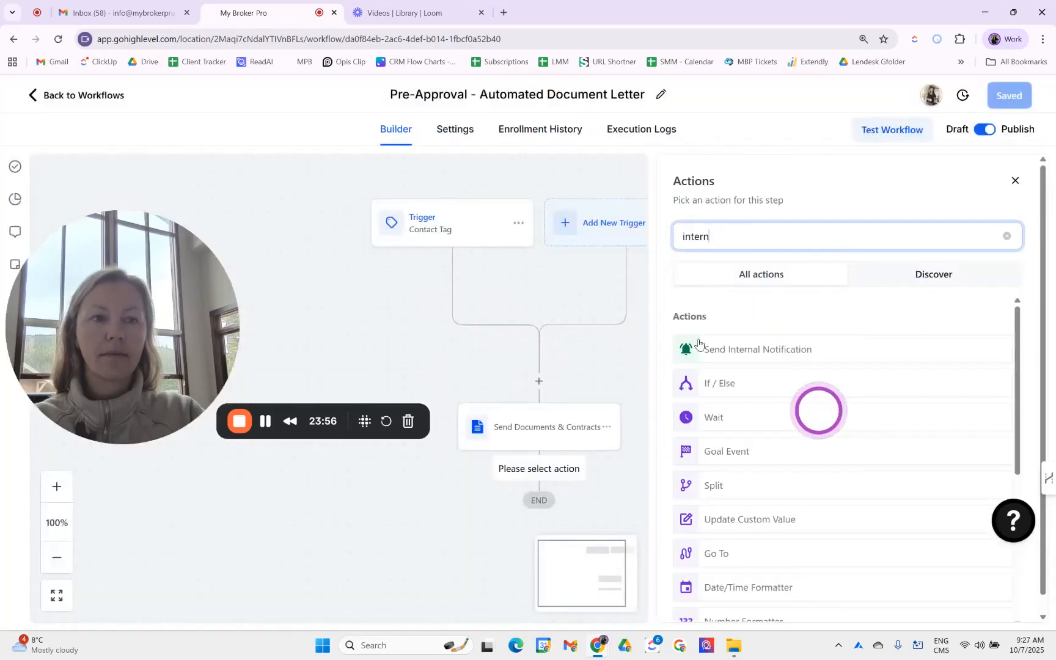
{"action": "left_click", "coordinate": [1015, 180]}
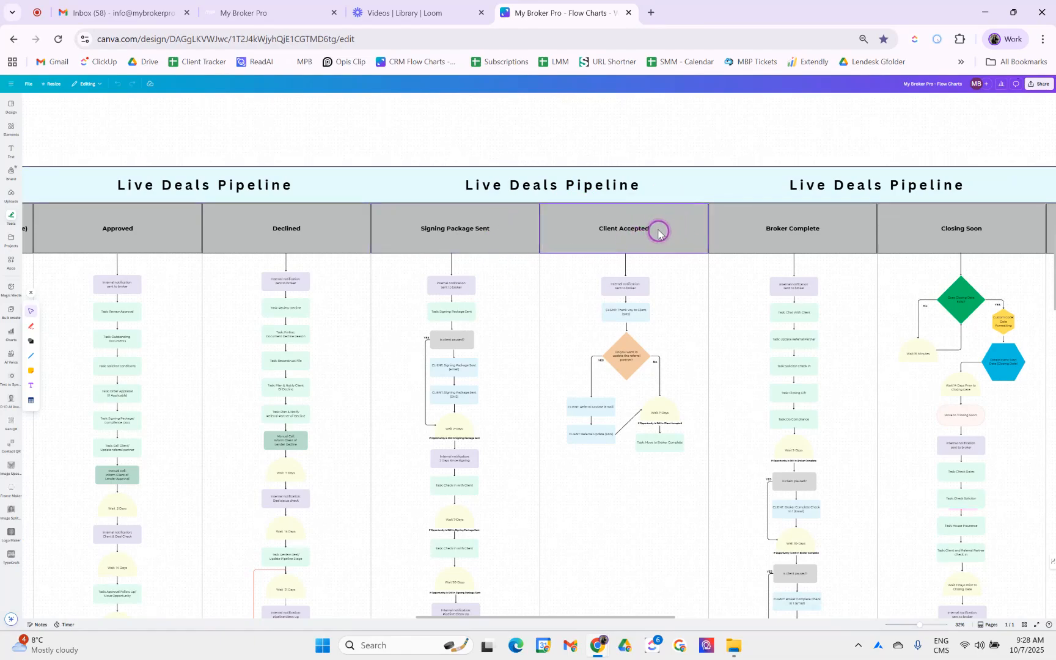
Switch back to the workflow builder, delete the remaining step and add a Documents & Contracts trigger.
{"action": "left_click", "coordinate": [244, 13]}
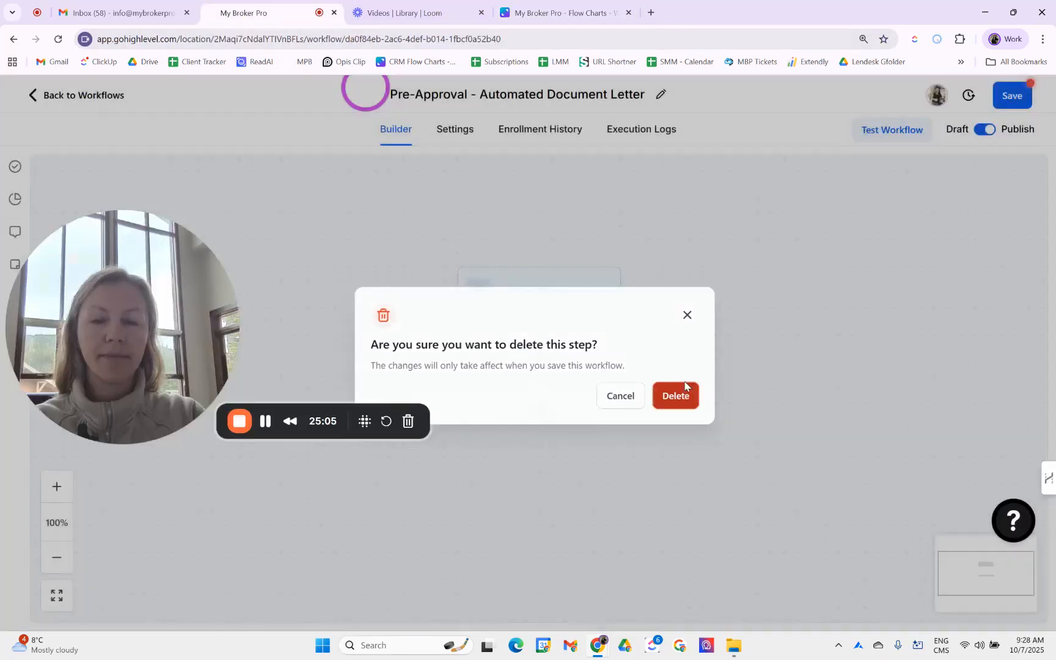
{"action": "left_click", "coordinate": [678, 393]}
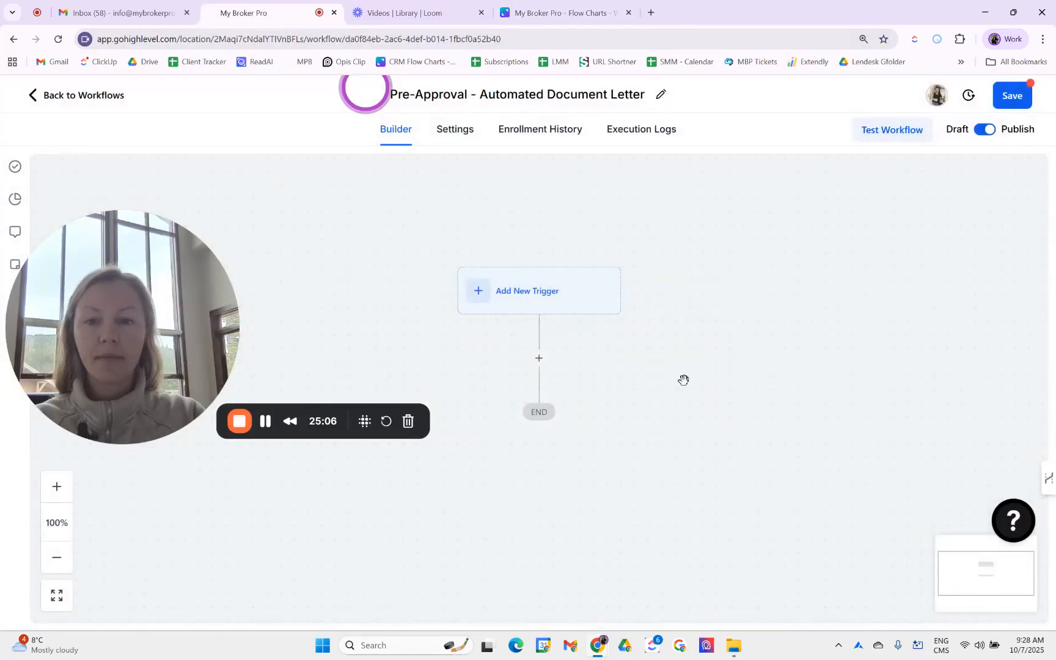
{"action": "left_click", "coordinate": [566, 295]}
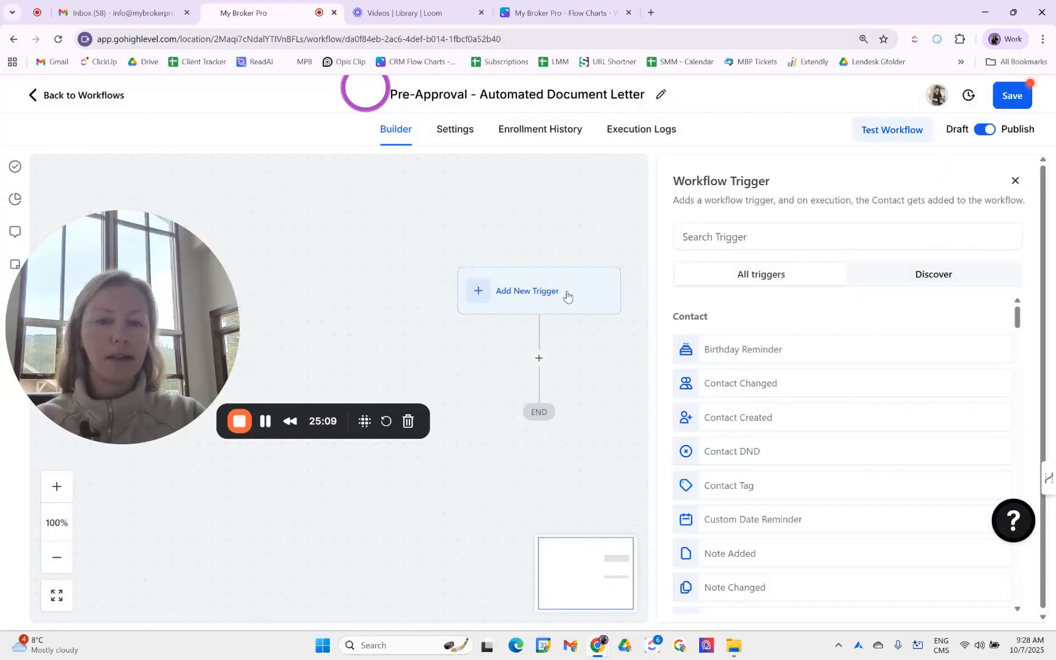
{"action": "left_click", "coordinate": [715, 242]}
{"action": "type", "text": "doc"}
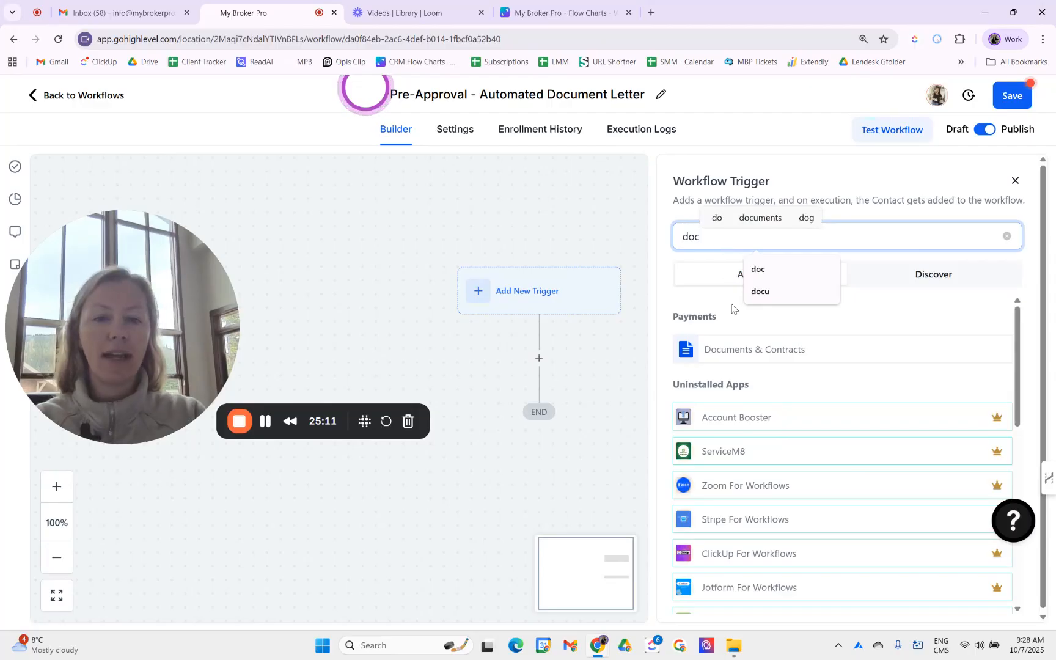
{"action": "left_click", "coordinate": [727, 353]}
Add a trigger filter where Template is Pre-Approval Letter - Template.
{"action": "left_click", "coordinate": [486, 382]}
{"action": "left_click", "coordinate": [494, 403]}
{"action": "left_click", "coordinate": [485, 566]}
{"action": "left_click", "coordinate": [828, 404]}
{"action": "left_click", "coordinate": [812, 432]}
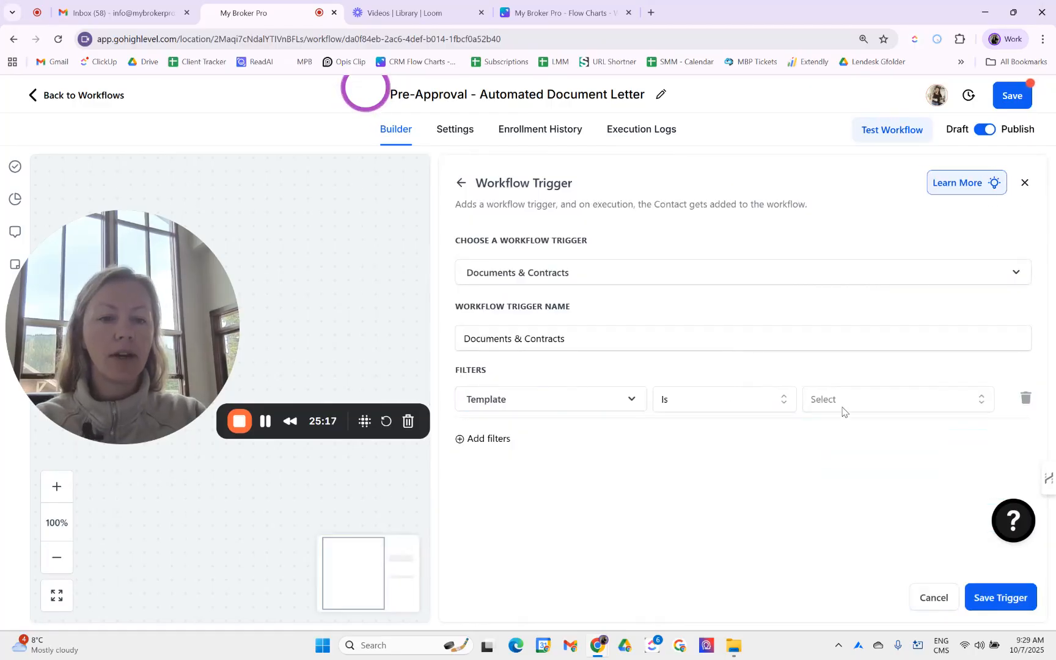
{"action": "left_click", "coordinate": [852, 404]}
{"action": "left_click", "coordinate": [856, 461]}
Add a second filter where Status is Completed and save the trigger.
{"action": "left_click", "coordinate": [497, 453]}
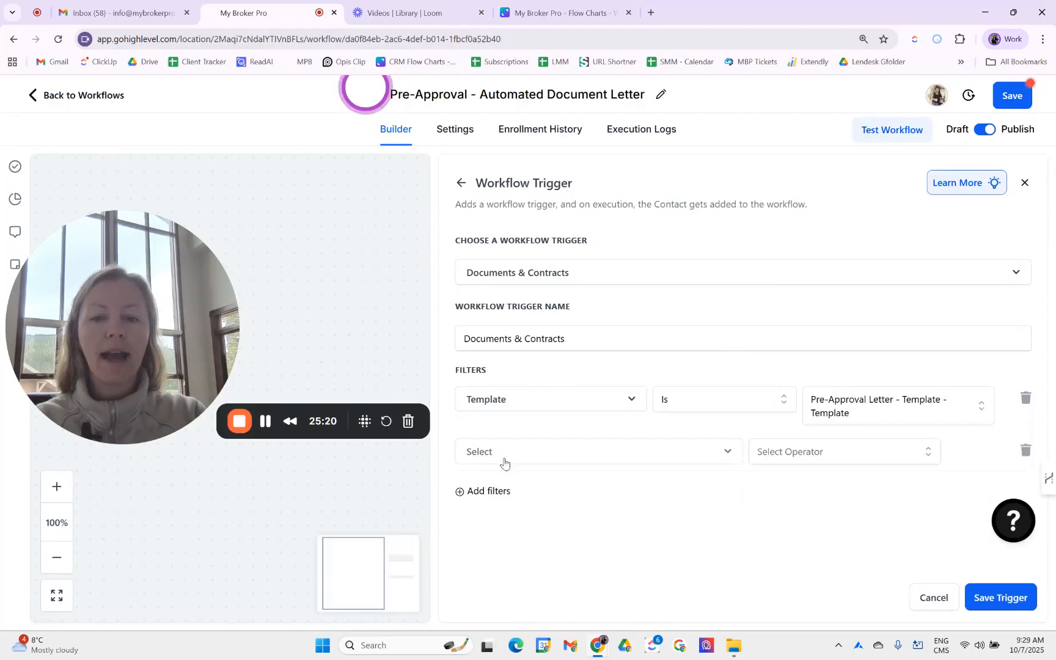
{"action": "left_click", "coordinate": [502, 459]}
{"action": "scroll", "coordinate": [507, 513], "scroll_direction": "down", "scroll_amount": 5}
{"action": "scroll", "coordinate": [506, 511], "scroll_direction": "up", "scroll_amount": 1}
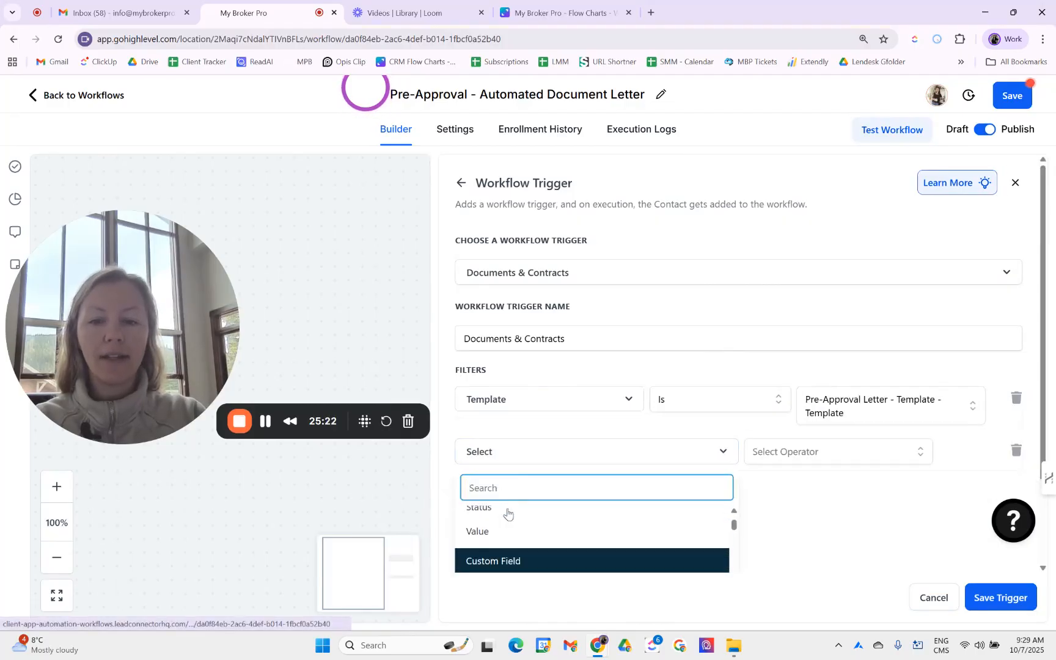
{"action": "left_click", "coordinate": [502, 510]}
{"action": "left_click", "coordinate": [837, 452]}
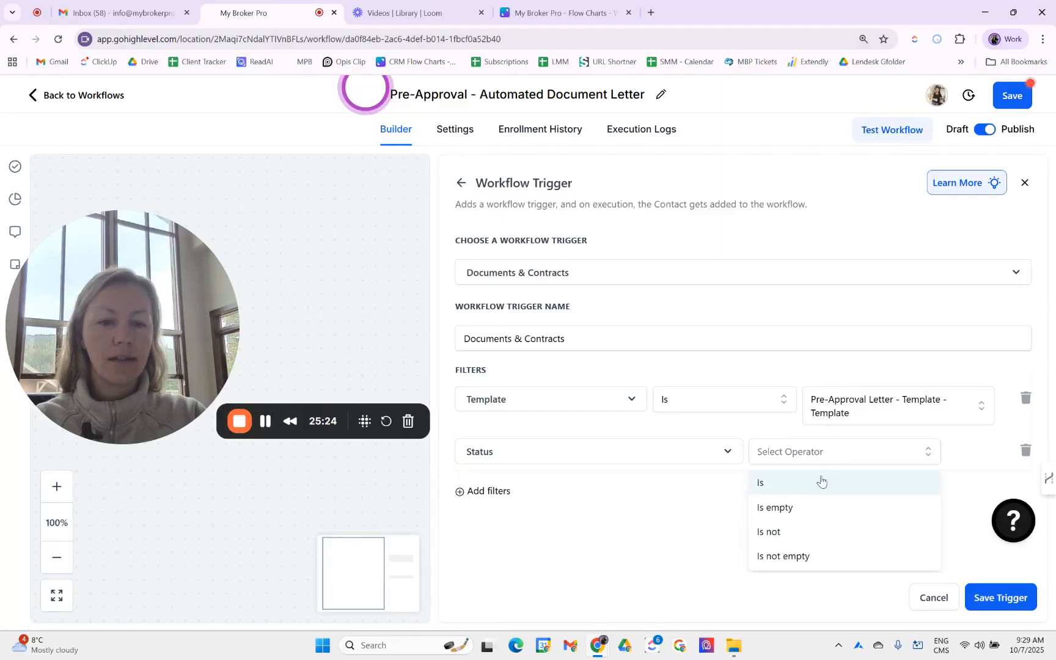
{"action": "left_click", "coordinate": [820, 479]}
{"action": "left_click", "coordinate": [871, 453]}
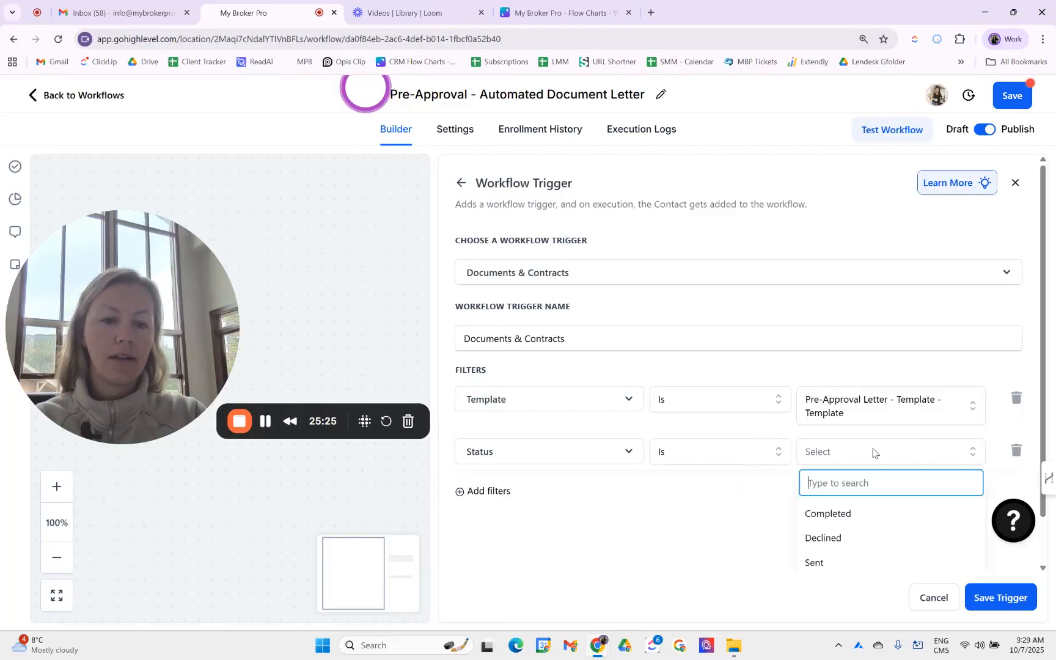
{"action": "left_click", "coordinate": [857, 516]}
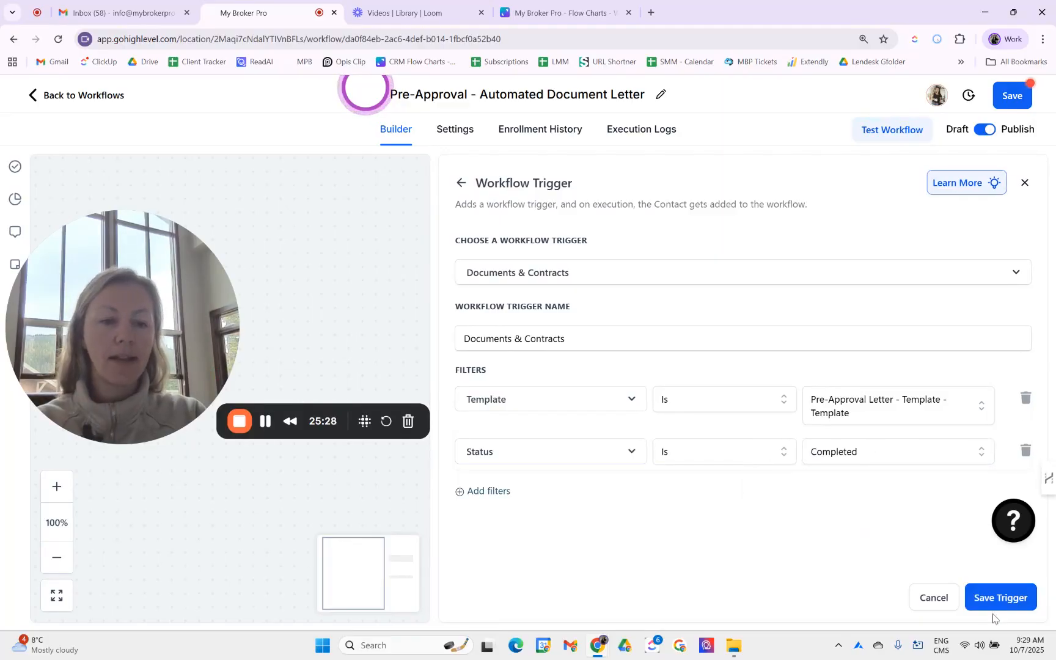
{"action": "left_click", "coordinate": [988, 598]}
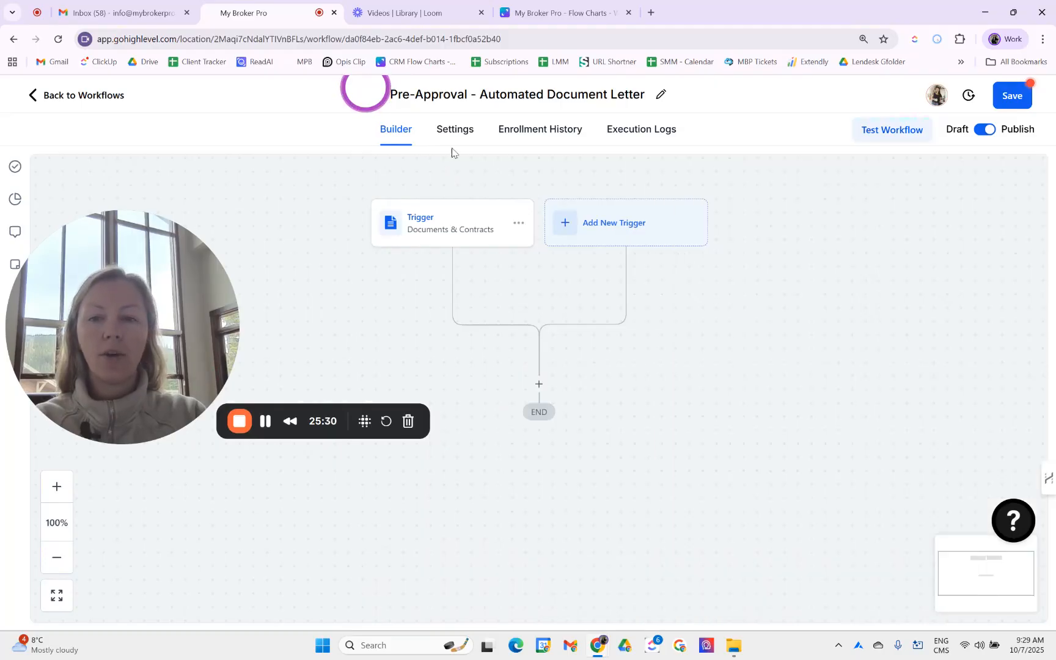
Add a Create/Update Opportunity action below the Documents & Contracts trigger.
{"action": "left_click", "coordinate": [538, 384]}
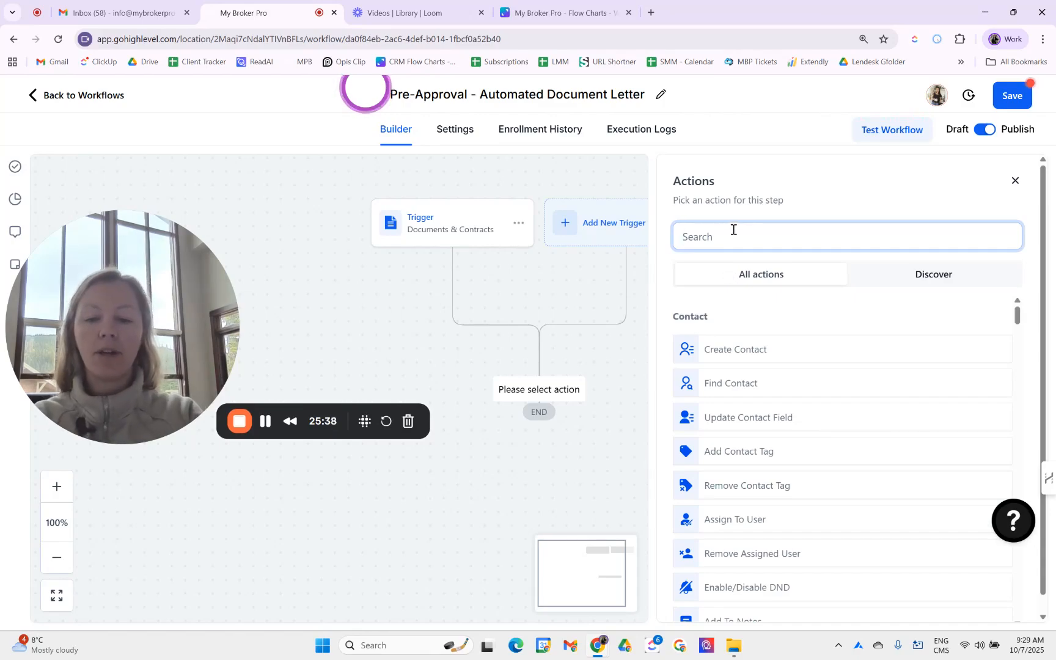
{"action": "type", "text": "stag"}
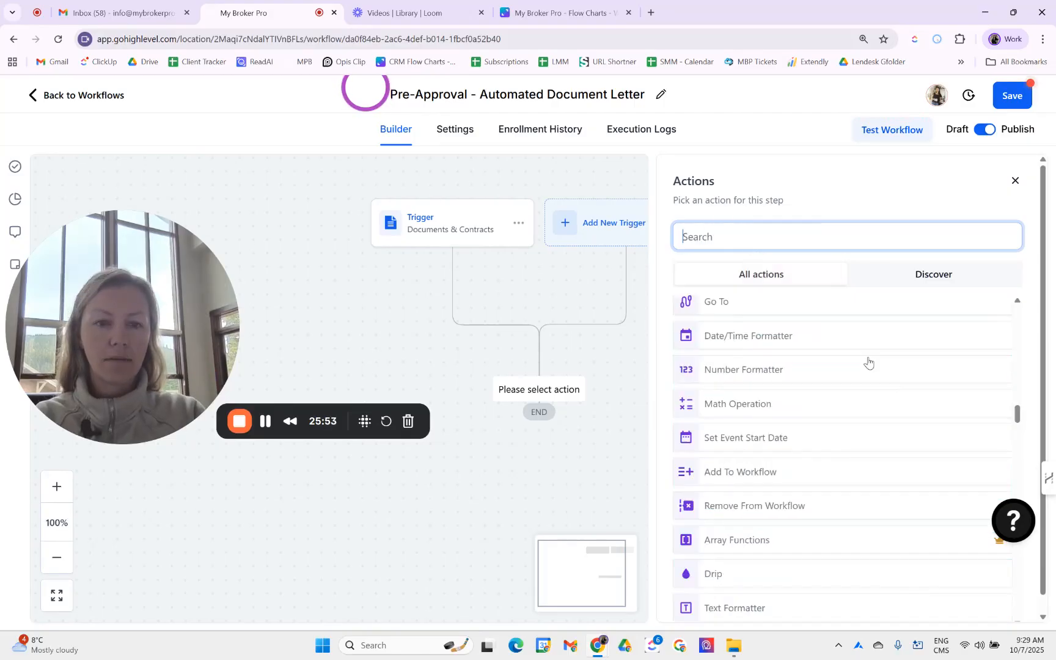
{"action": "scroll", "coordinate": [867, 362], "scroll_direction": "down", "scroll_amount": 5}
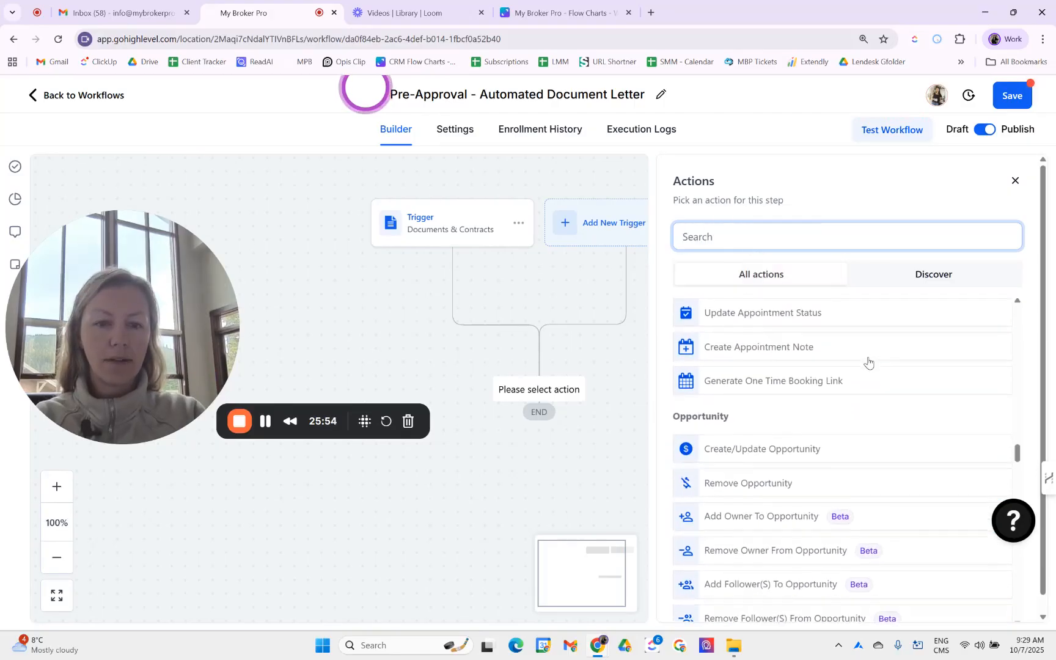
{"action": "scroll", "coordinate": [868, 362], "scroll_direction": "down", "scroll_amount": 2}
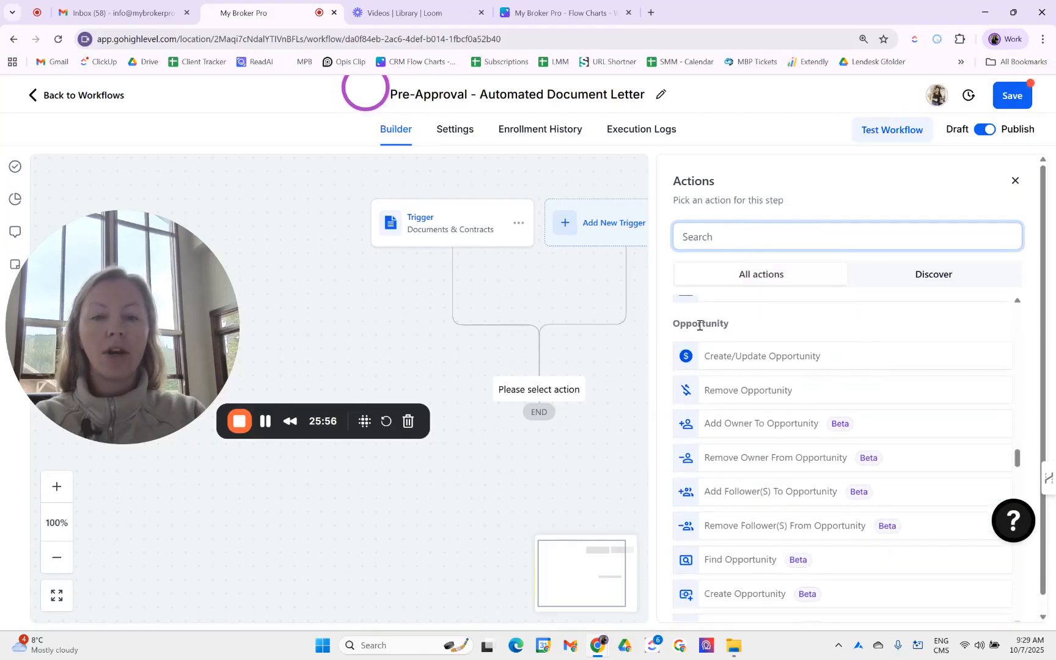
{"action": "left_click", "coordinate": [758, 355]}
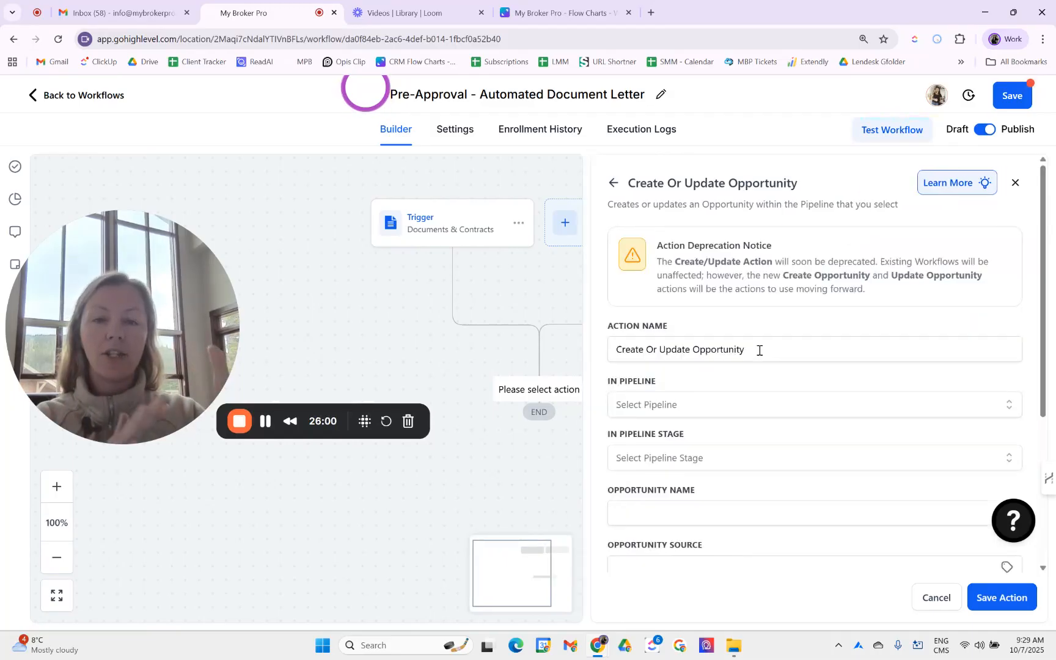
Rename the opportunity action to "Update Opportunity to Client Accepts".
{"action": "left_click_drag", "start_coordinate": [660, 347], "coordinate": [615, 347]}
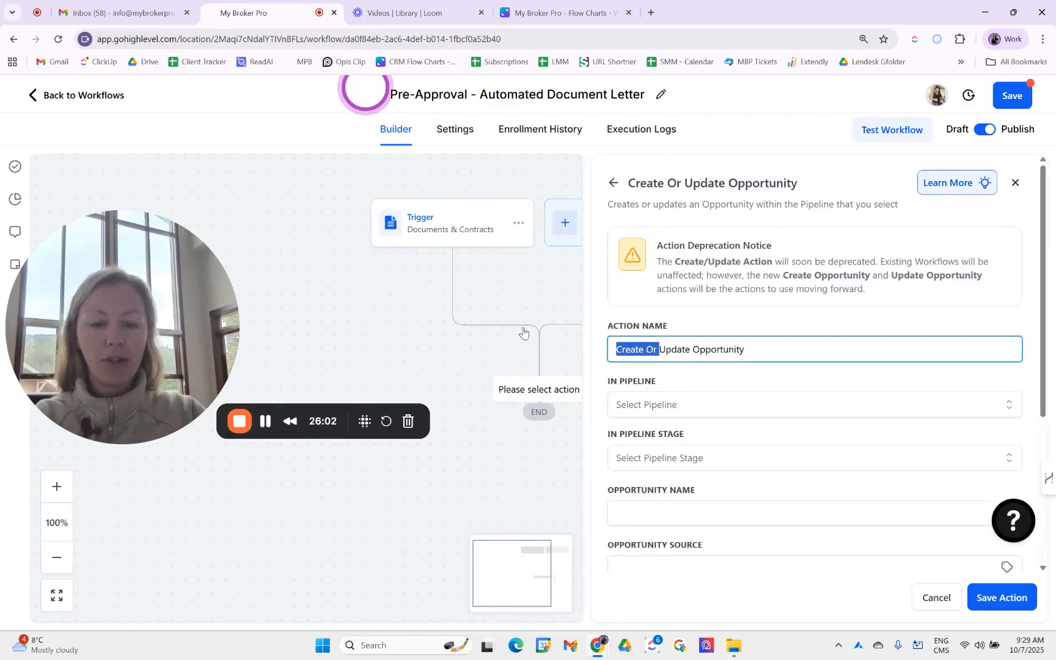
{"action": "key", "text": "BackSpace"}
{"action": "type", "text": "to "}
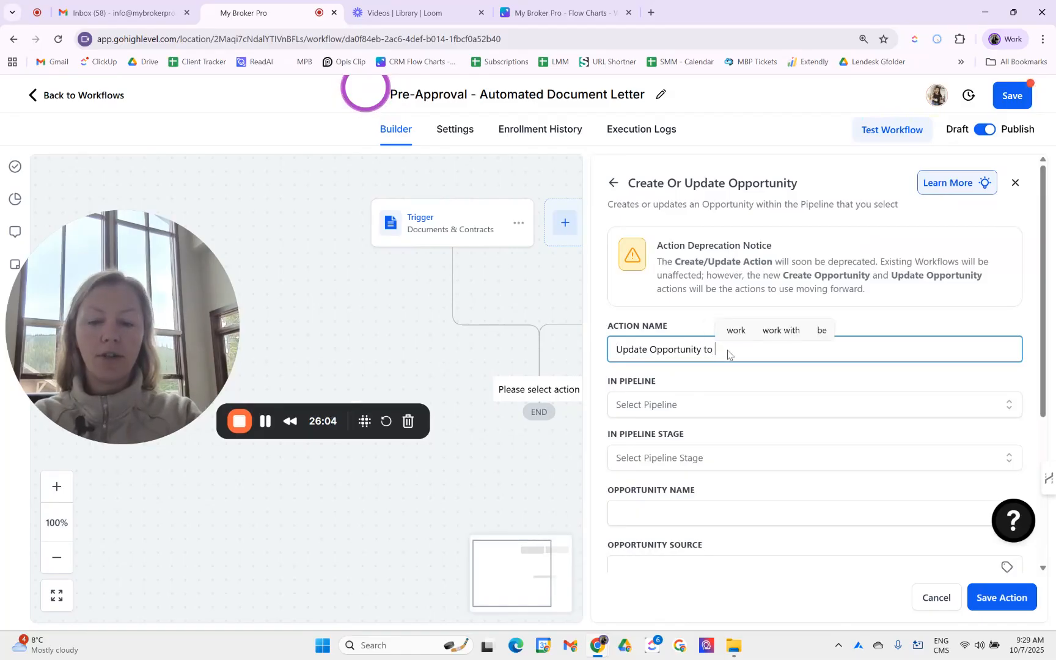
{"action": "type", "text": "Client Accepts"}
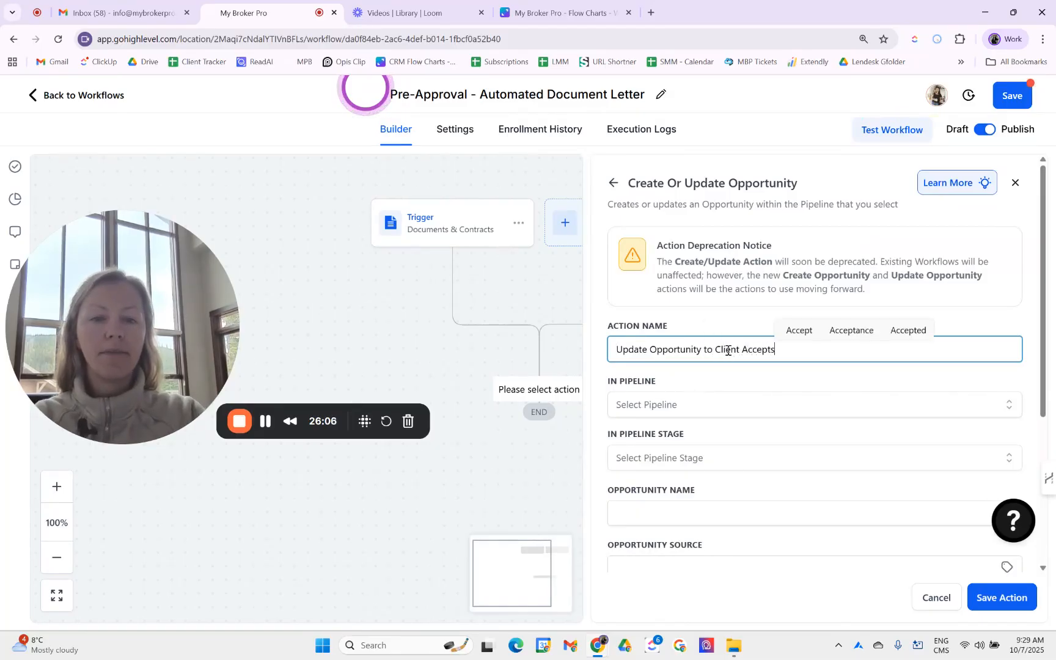
Set the opportunity's pipeline to Finmo - Live Deals and its stage to Client Accepted, and save the action.
{"action": "left_click", "coordinate": [697, 404]}
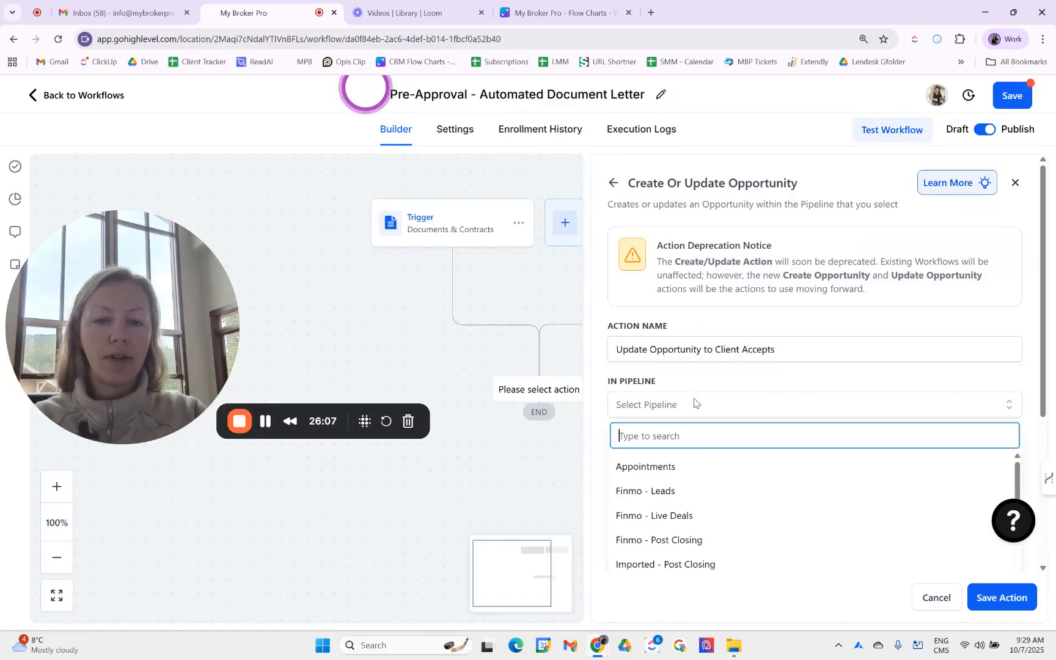
{"action": "left_click", "coordinate": [684, 509]}
{"action": "left_click", "coordinate": [689, 466]}
{"action": "scroll", "coordinate": [687, 533], "scroll_direction": "down", "scroll_amount": 5}
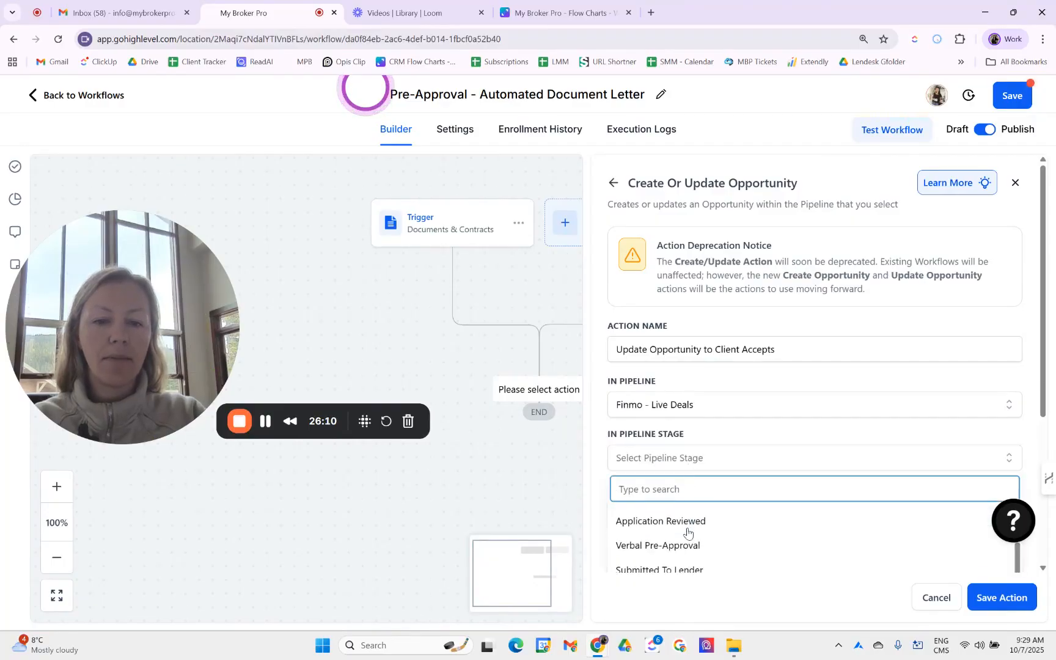
{"action": "scroll", "coordinate": [688, 533], "scroll_direction": "down", "scroll_amount": 3}
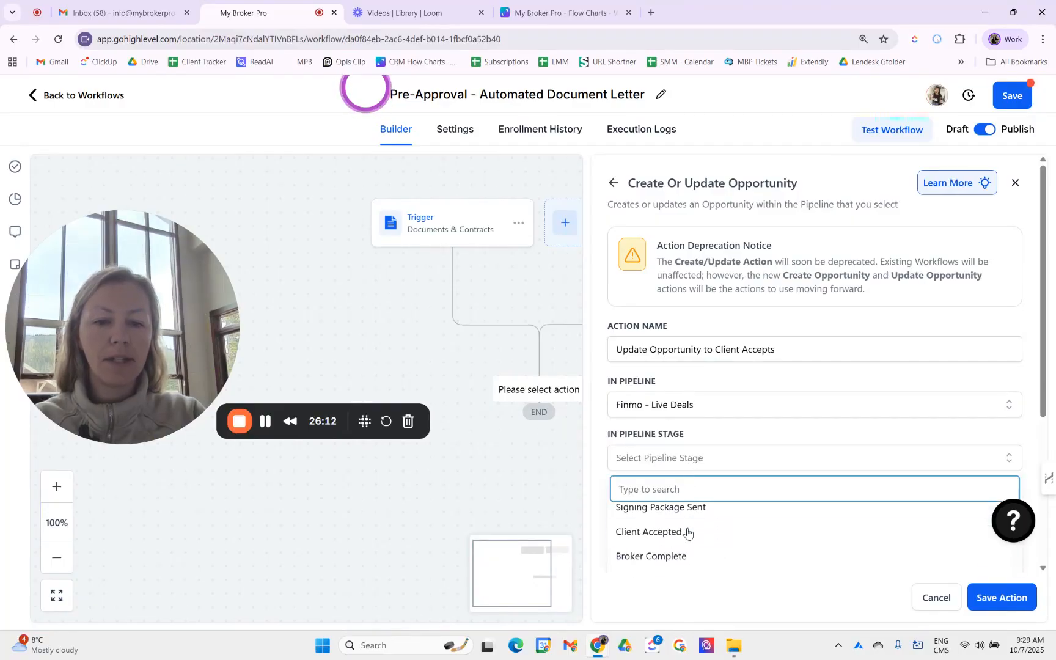
{"action": "left_click", "coordinate": [687, 533]}
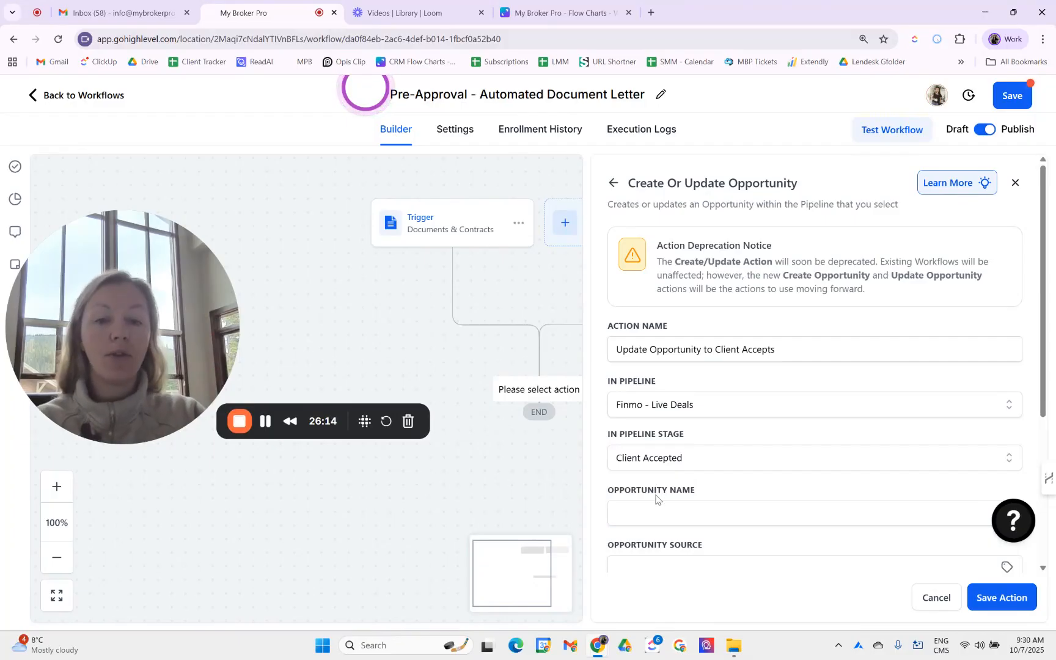
{"action": "left_click", "coordinate": [969, 603]}
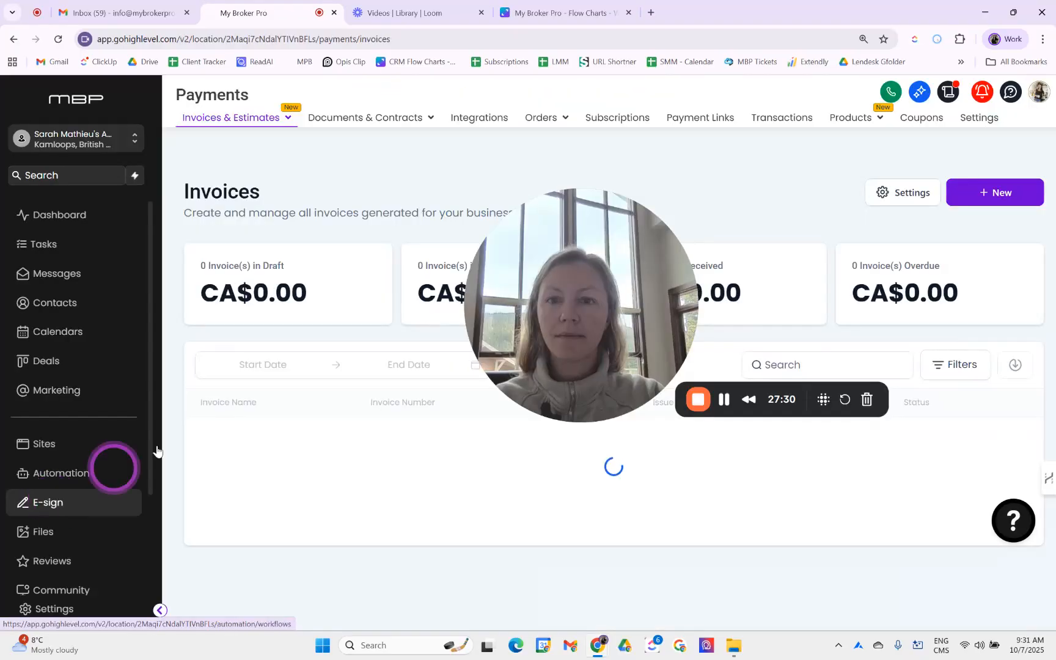
Open the Documents & Contracts list in Payments and review the options for creating a new document.
{"action": "left_click_drag", "start_coordinate": [590, 285], "coordinate": [980, 348]}
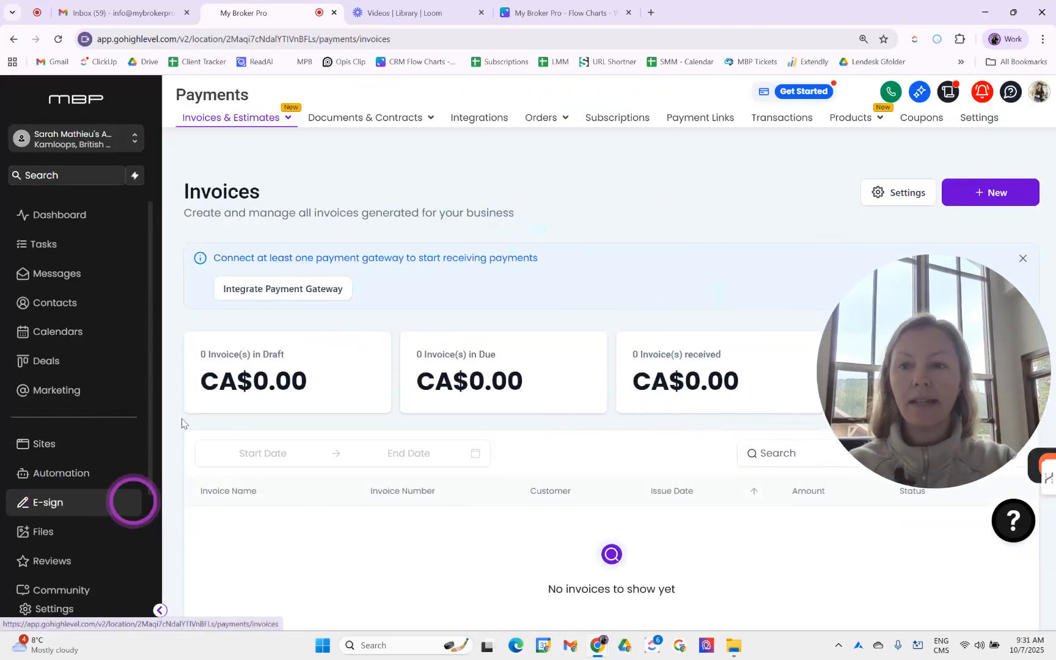
{"action": "left_click", "coordinate": [397, 133]}
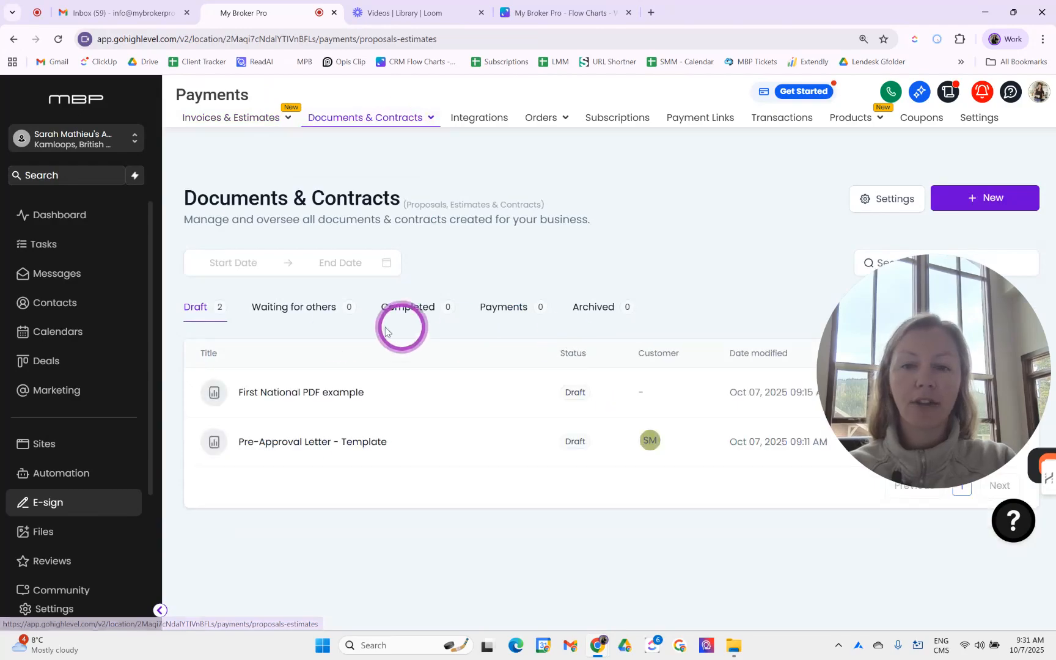
{"action": "left_click", "coordinate": [982, 201]}
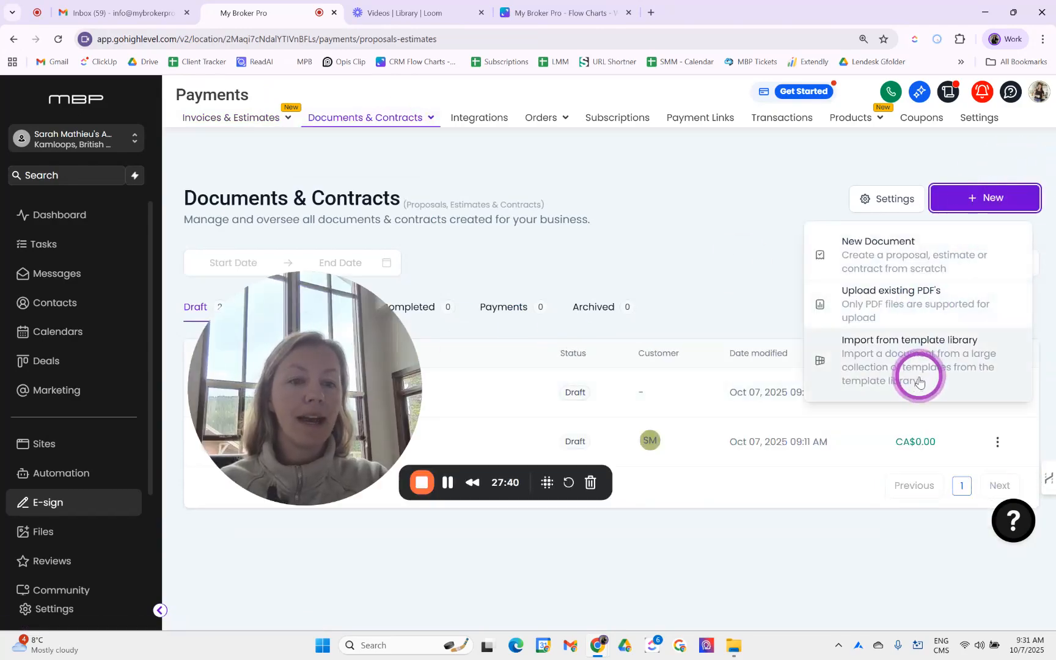
{"action": "left_click", "coordinate": [670, 186]}
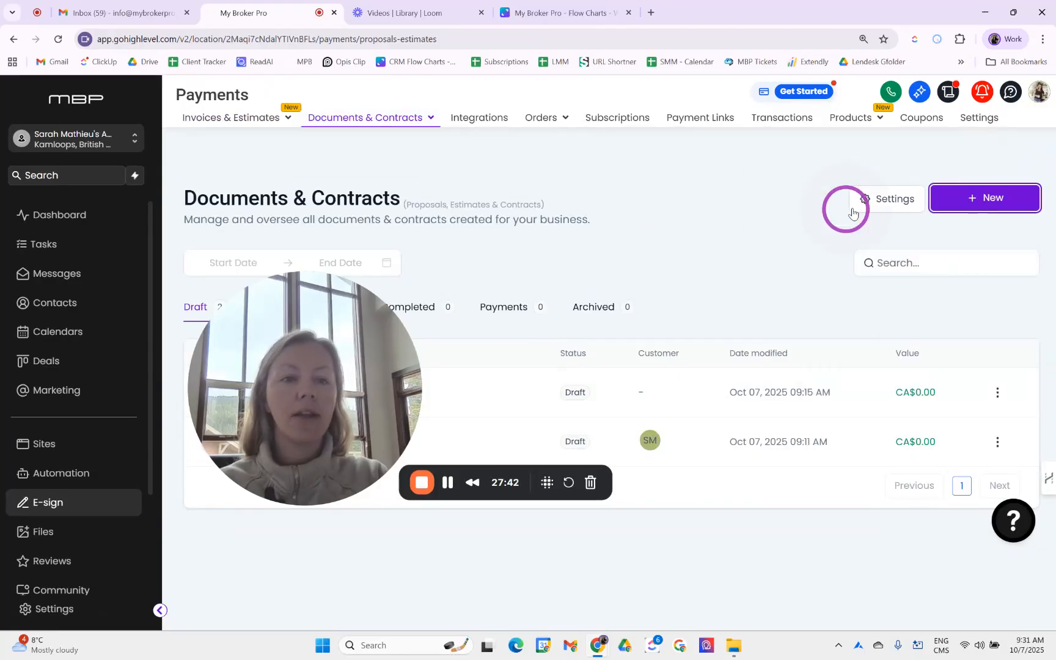